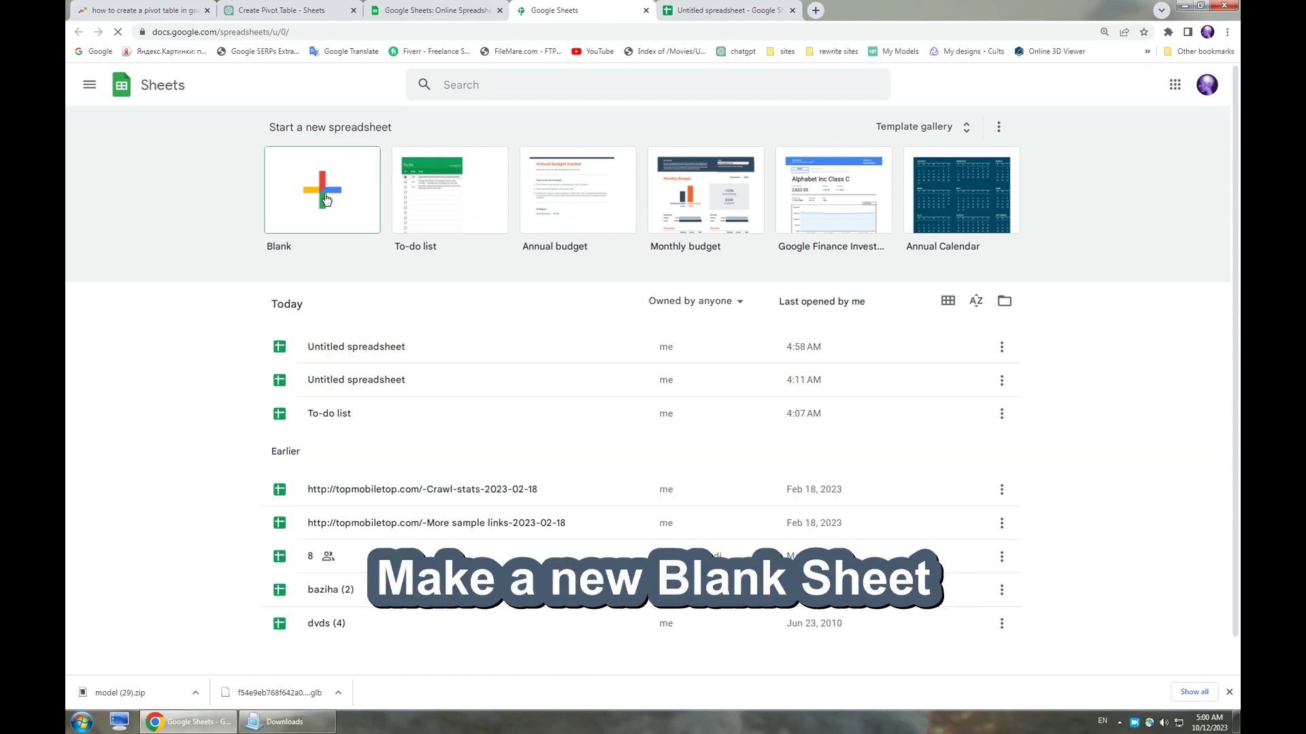
Create a new blank spreadsheet, and switch to the already open spreadsheet that holds the sales data.
click(325, 199)
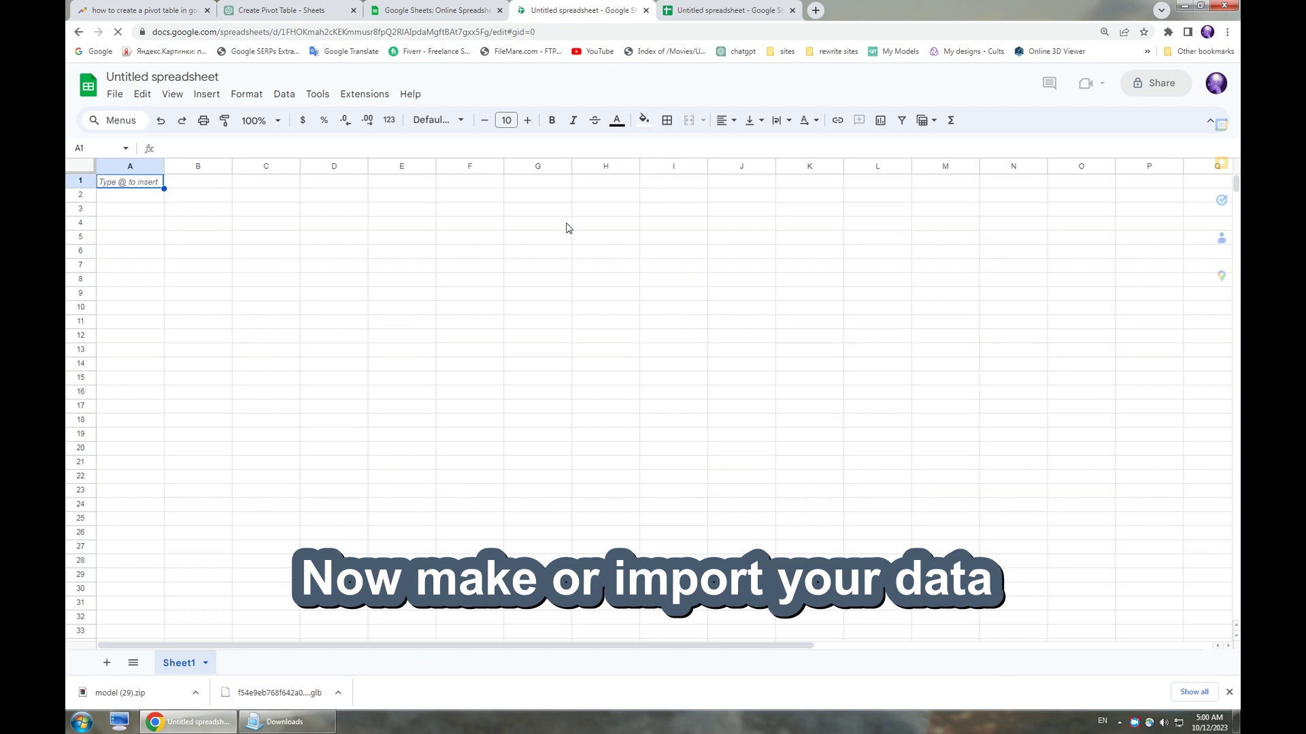
click(723, 7)
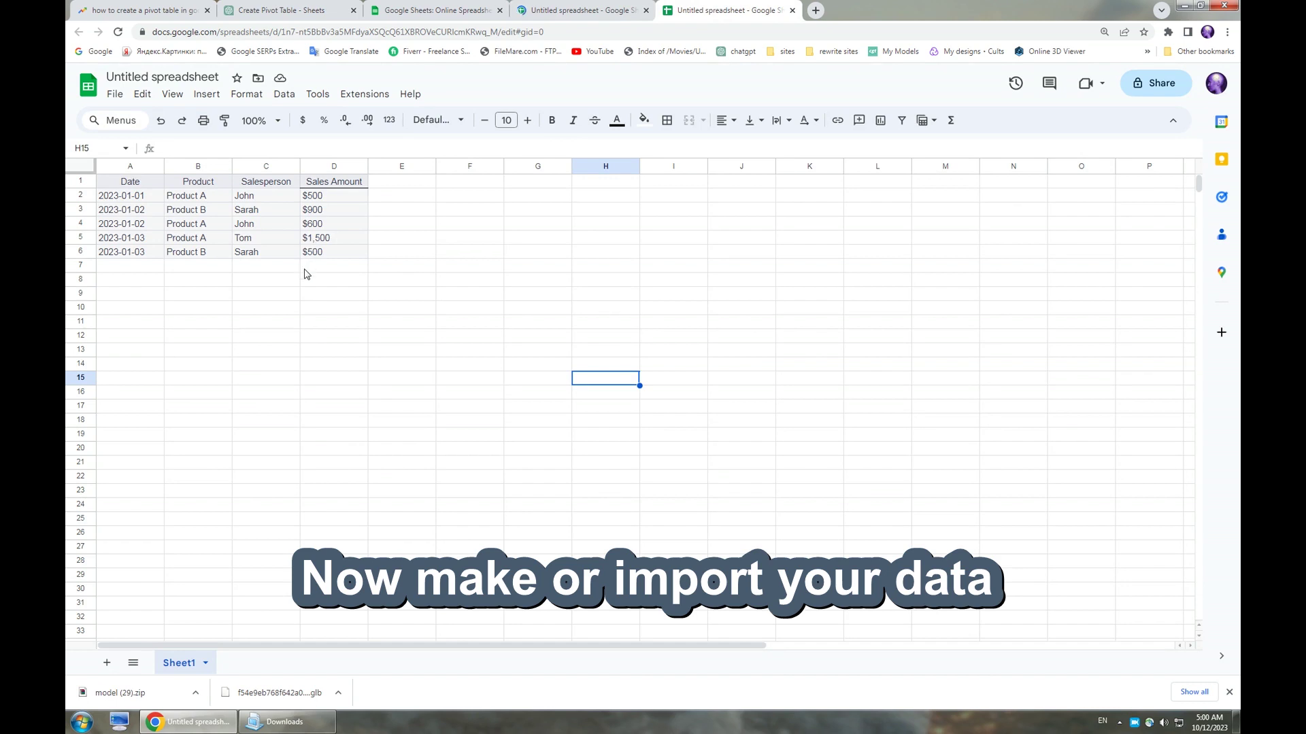
Examine the headers and entries of the Date, Product, Salesperson and Sales Amount columns in the sales table.
click(120, 186)
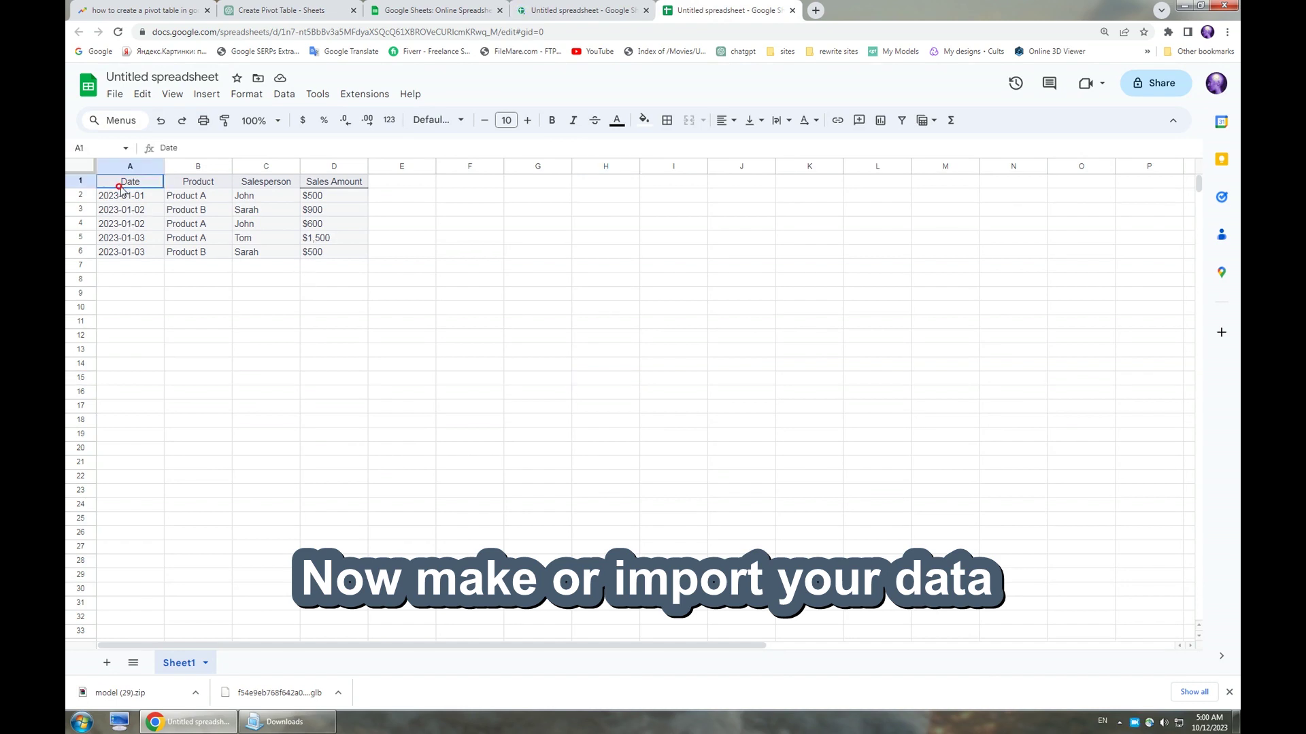
click(200, 184)
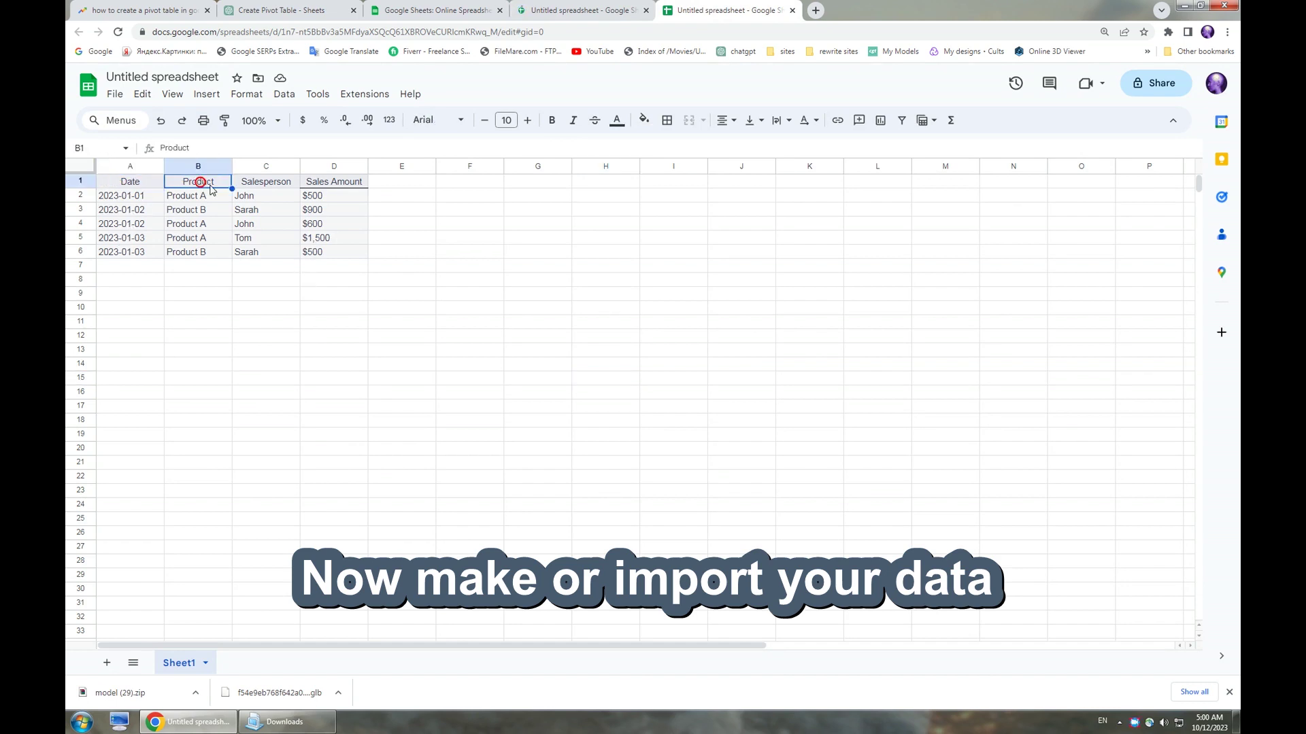
click(270, 182)
click(331, 184)
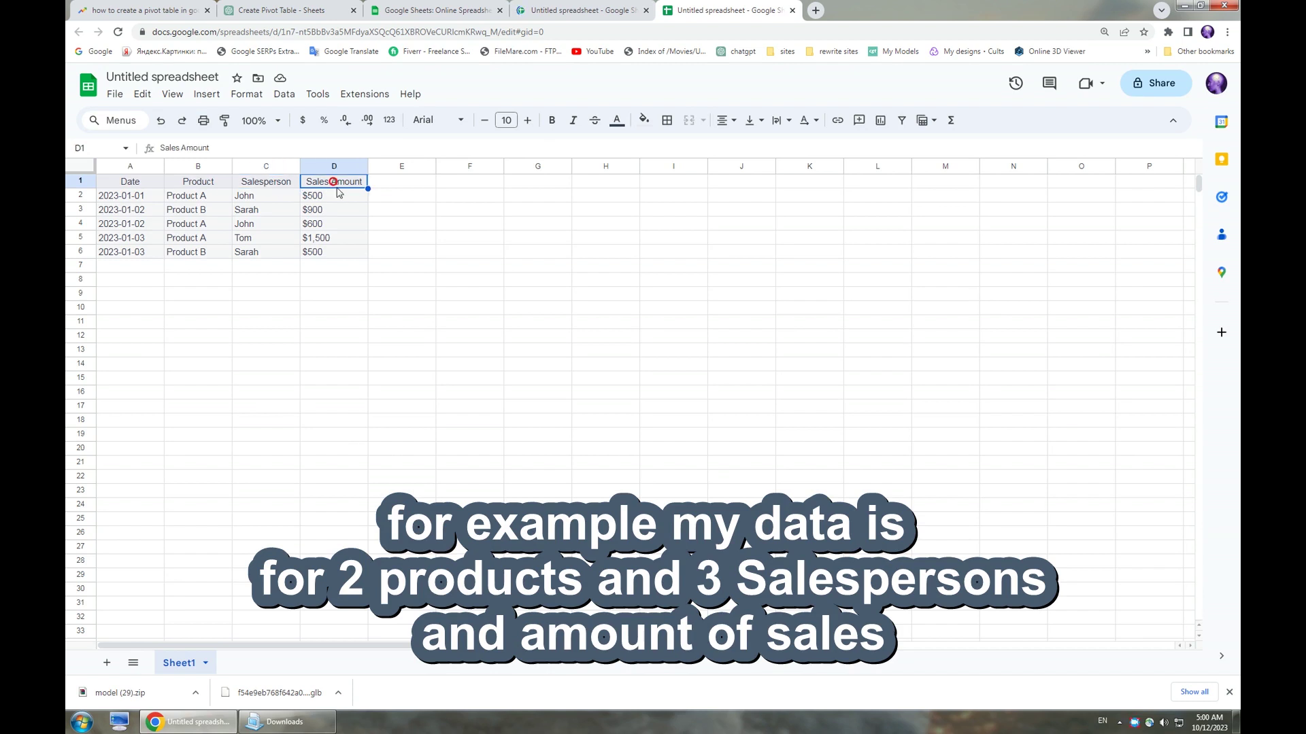
click(134, 183)
drag(130, 197, 133, 253)
drag(199, 196, 202, 256)
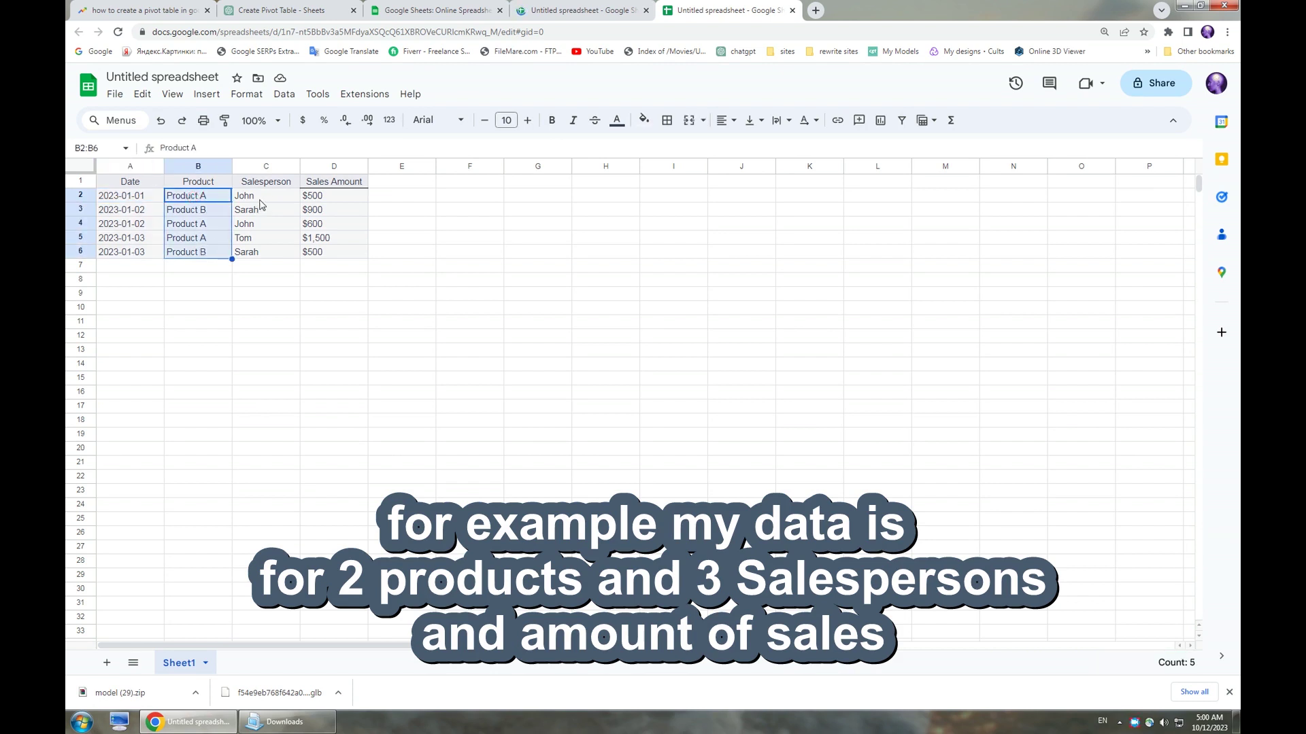
drag(261, 204, 262, 251)
drag(324, 201, 326, 259)
click(316, 292)
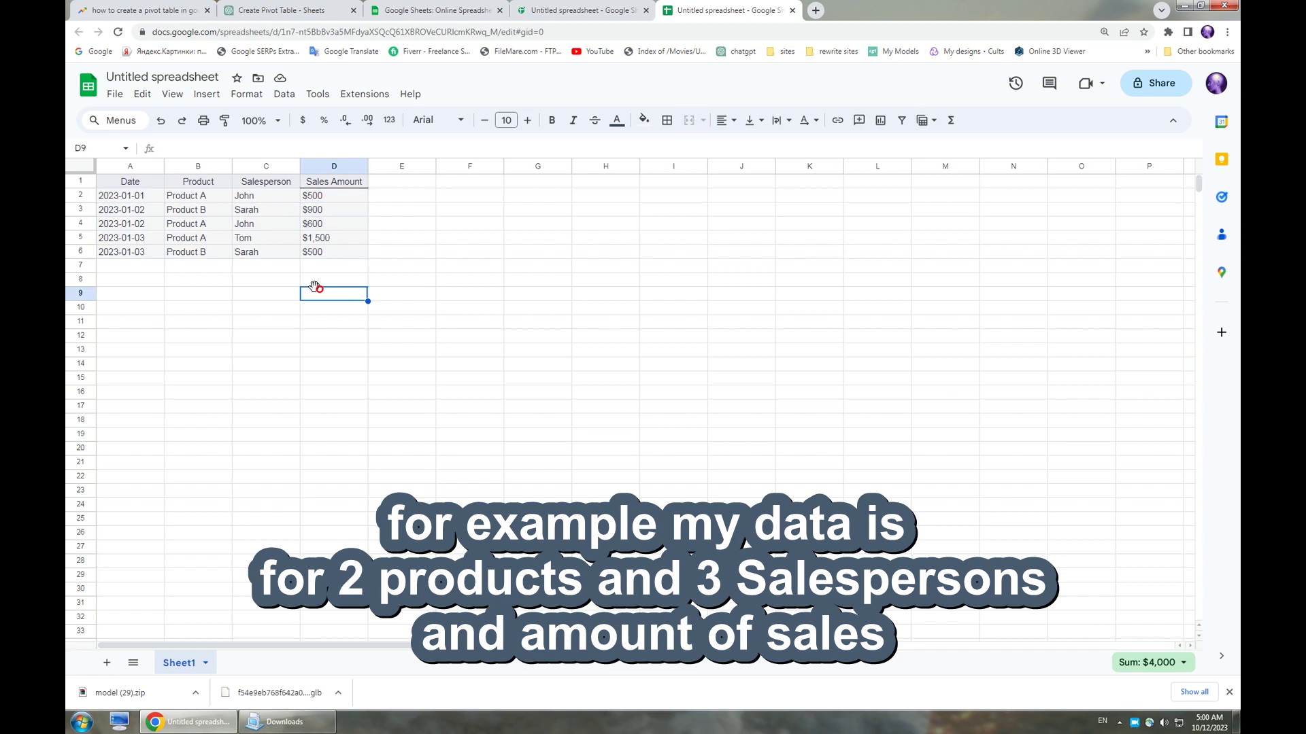
click(206, 266)
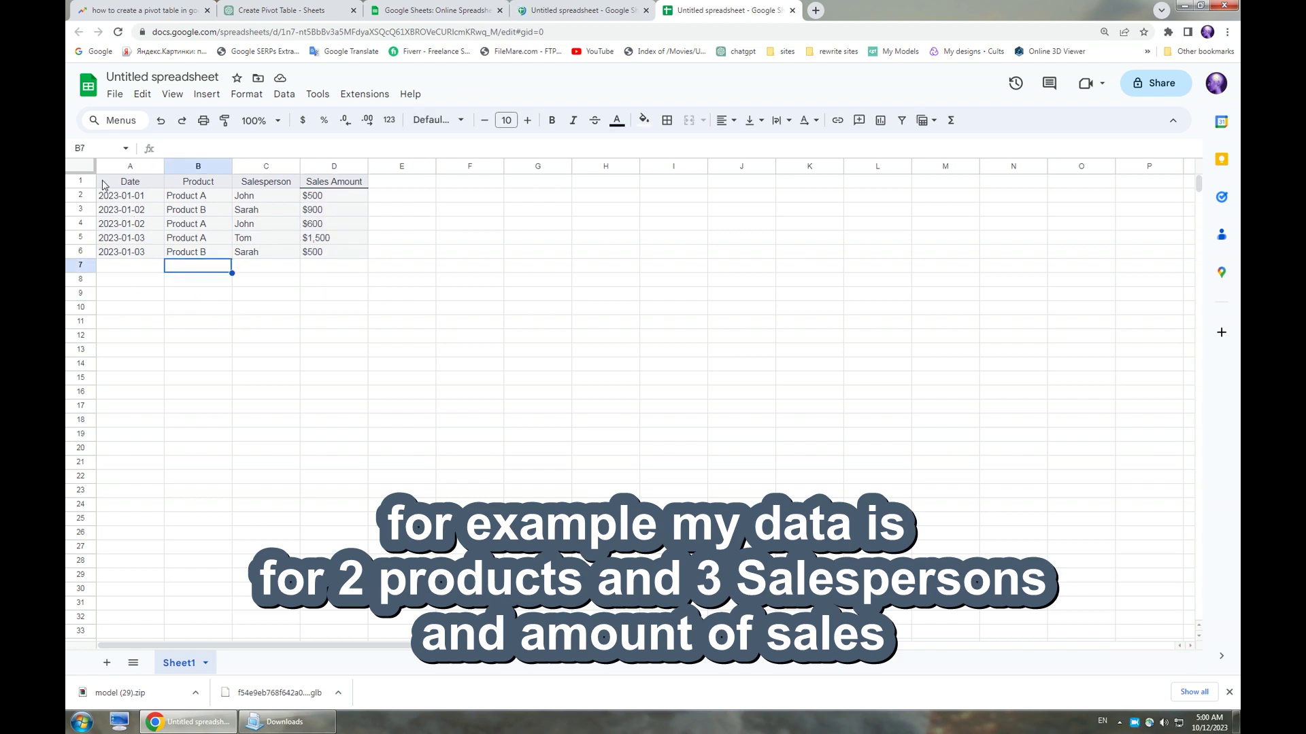
Create a pivot table from the sales data range Sheet1!A1:D6, placed in the existing sheet at cell F1.
drag(122, 182, 345, 260)
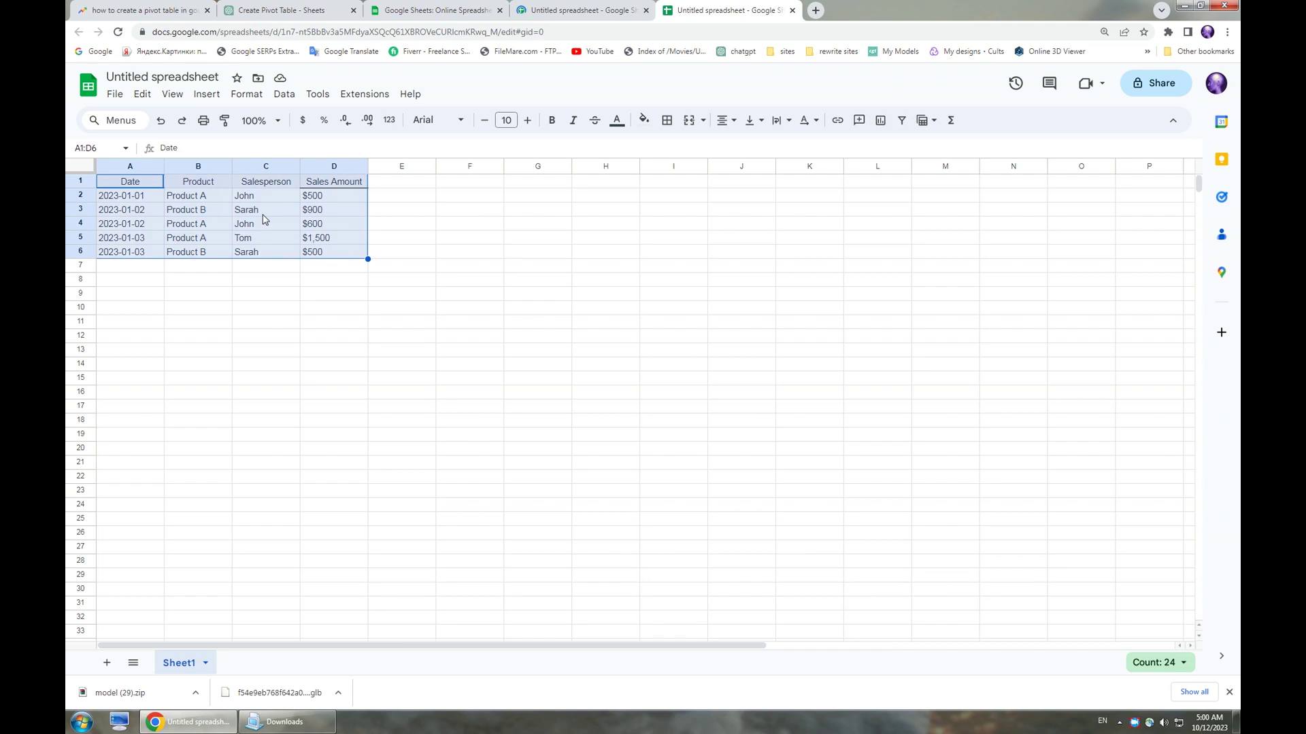
click(205, 95)
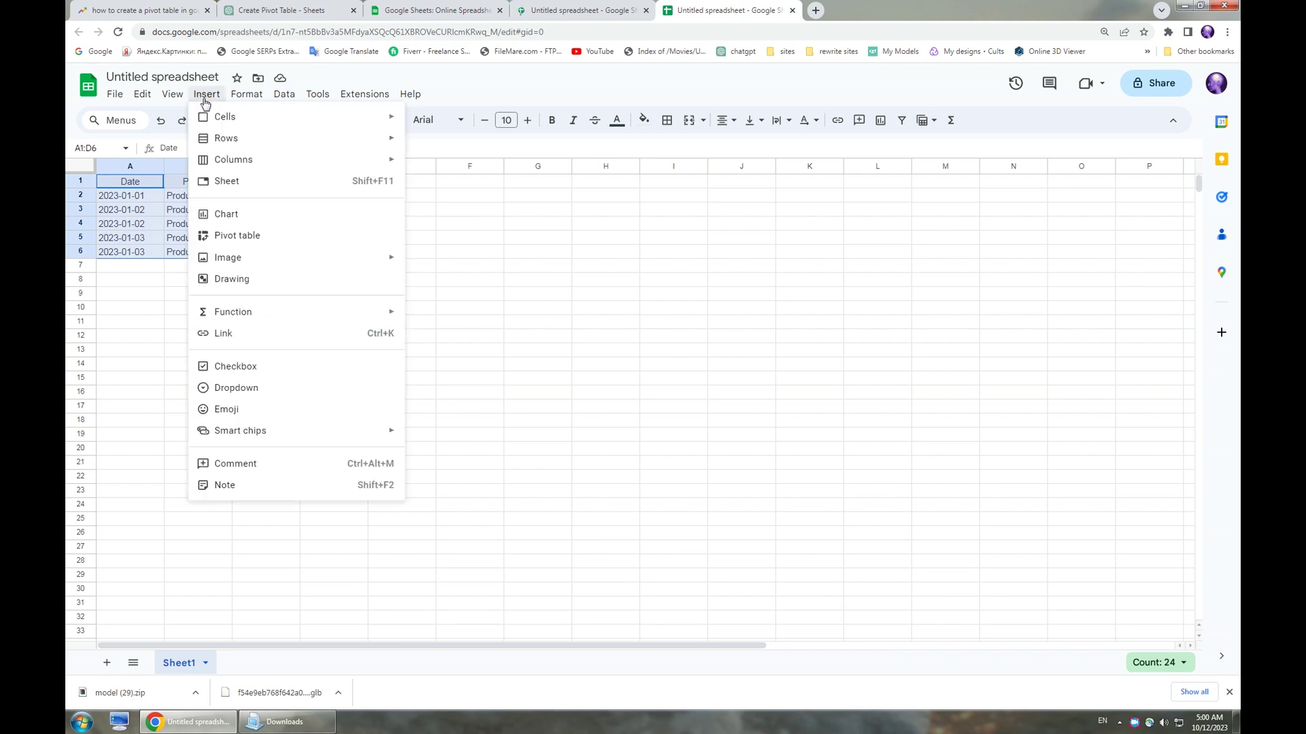
click(264, 237)
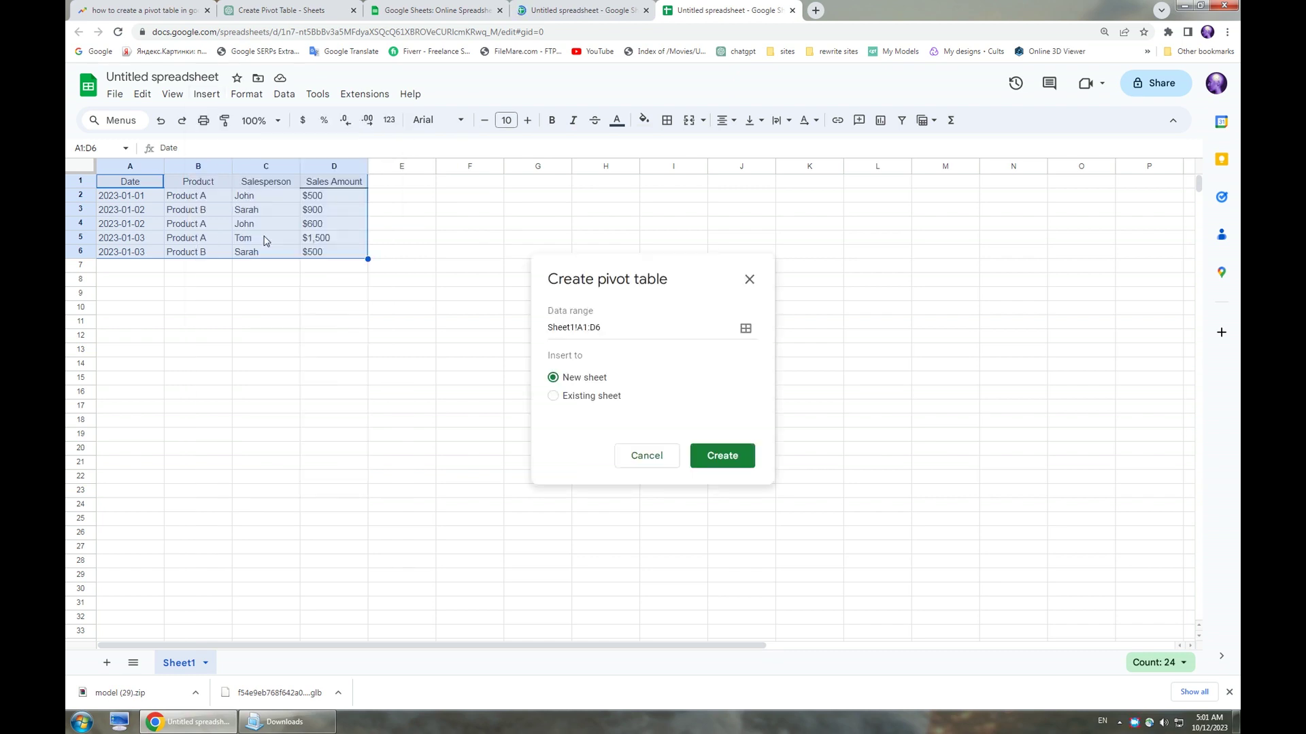
click(564, 327)
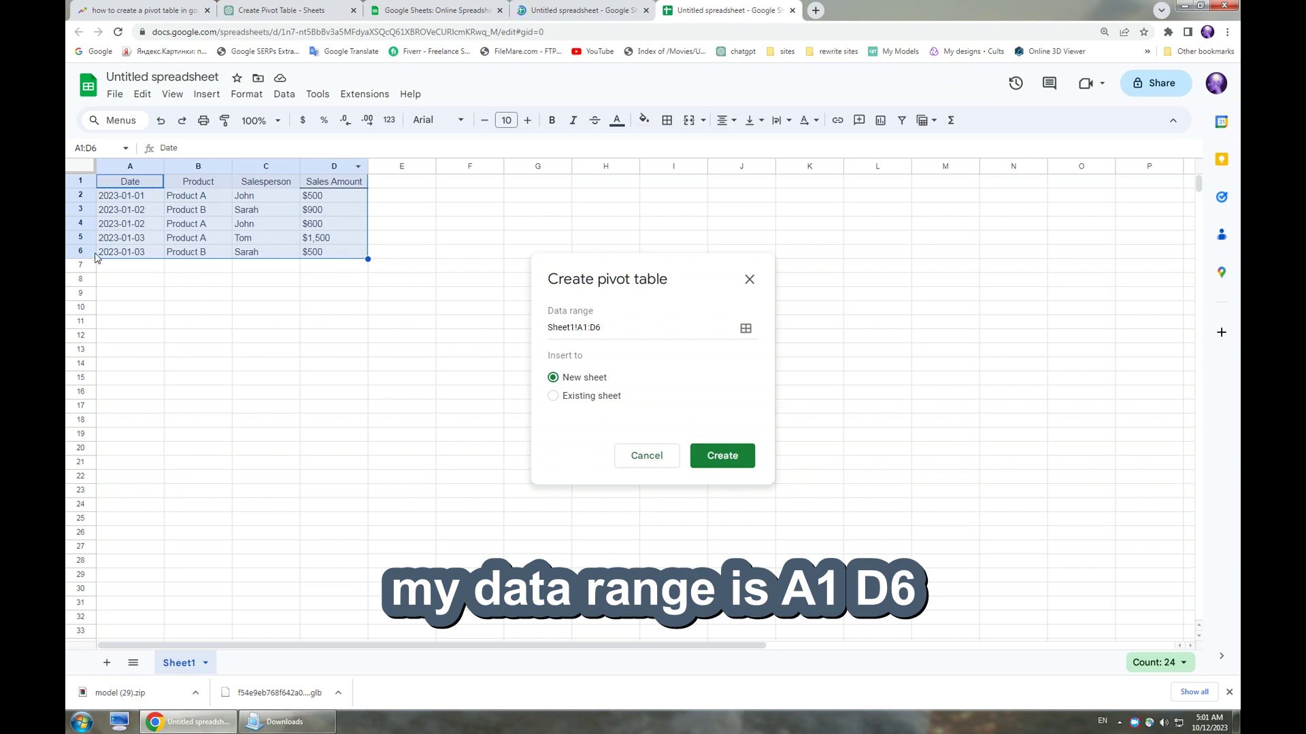
click(595, 330)
drag(577, 330, 600, 329)
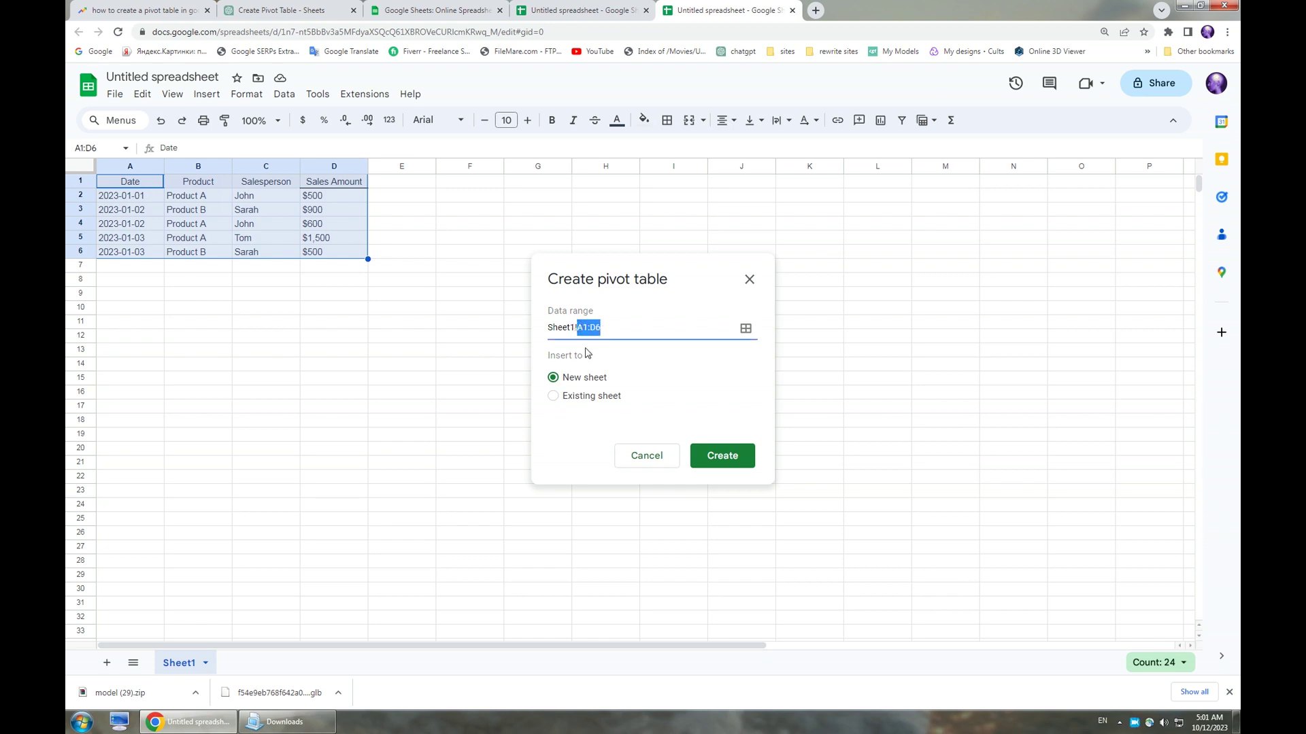
click(610, 329)
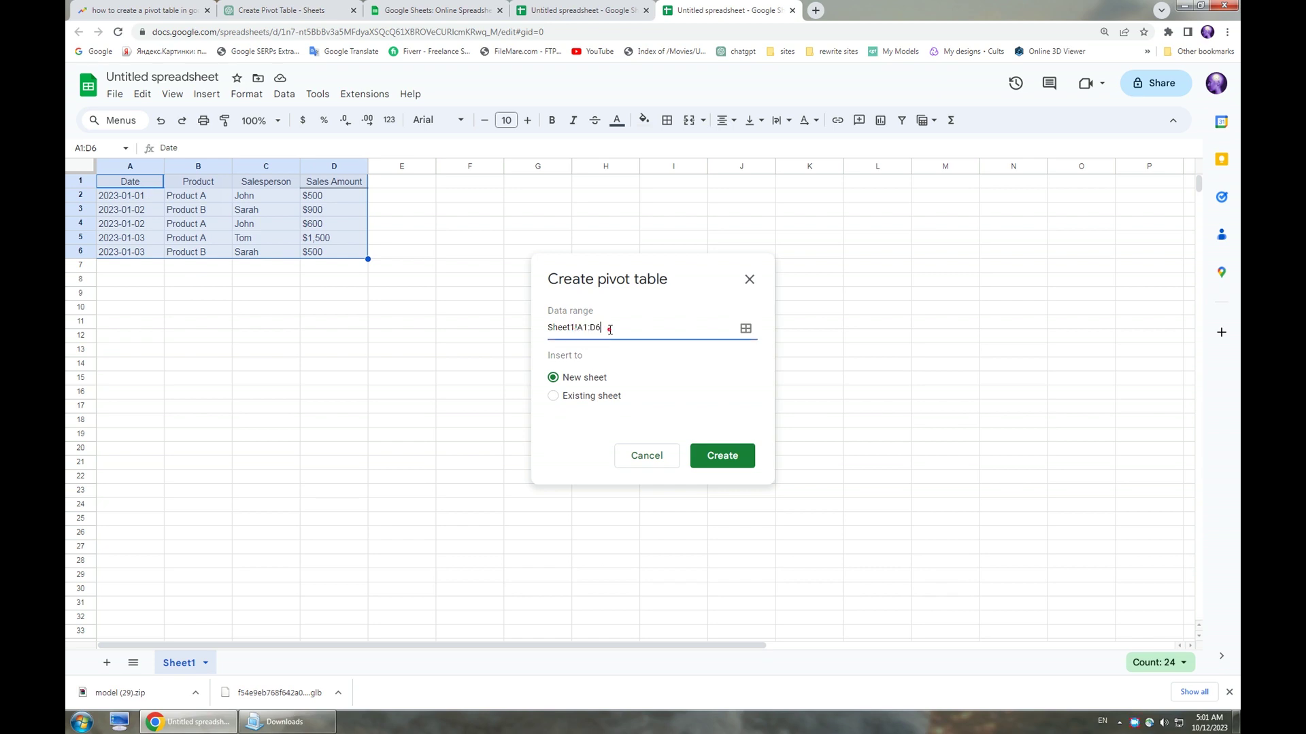
click(552, 398)
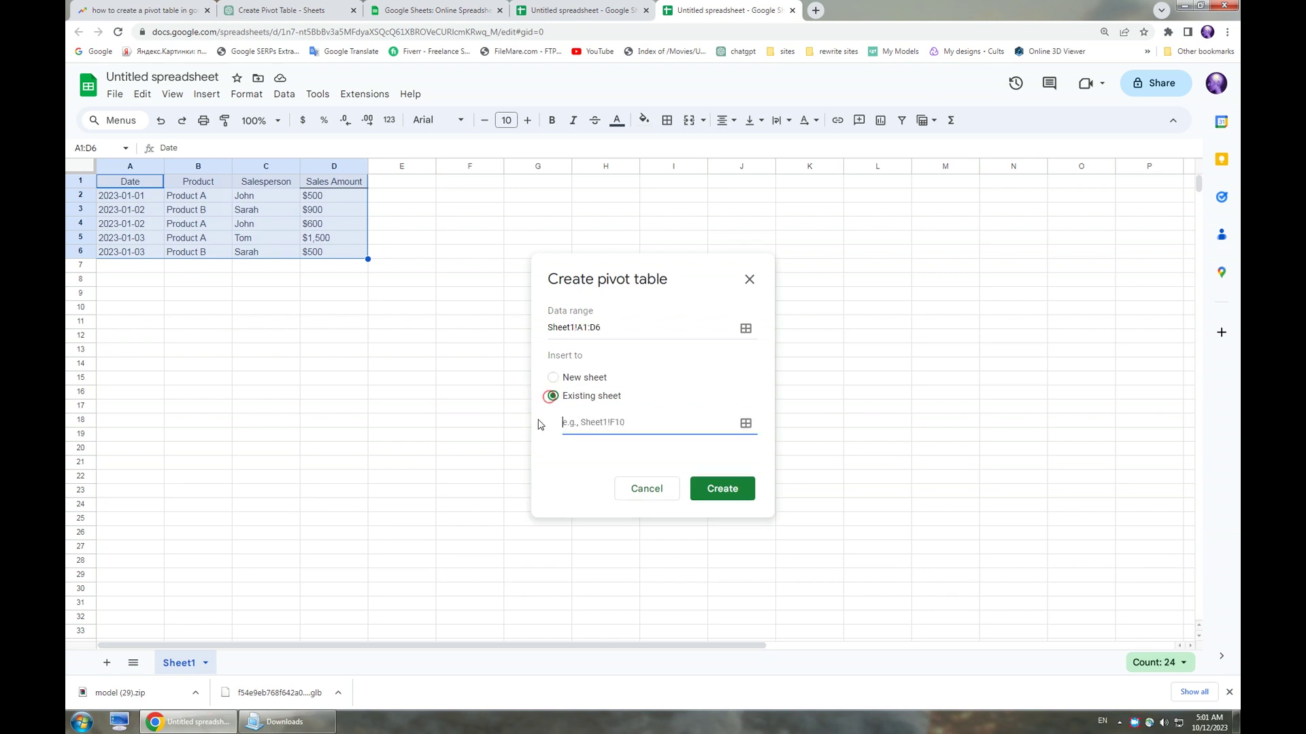
click(584, 425)
click(722, 491)
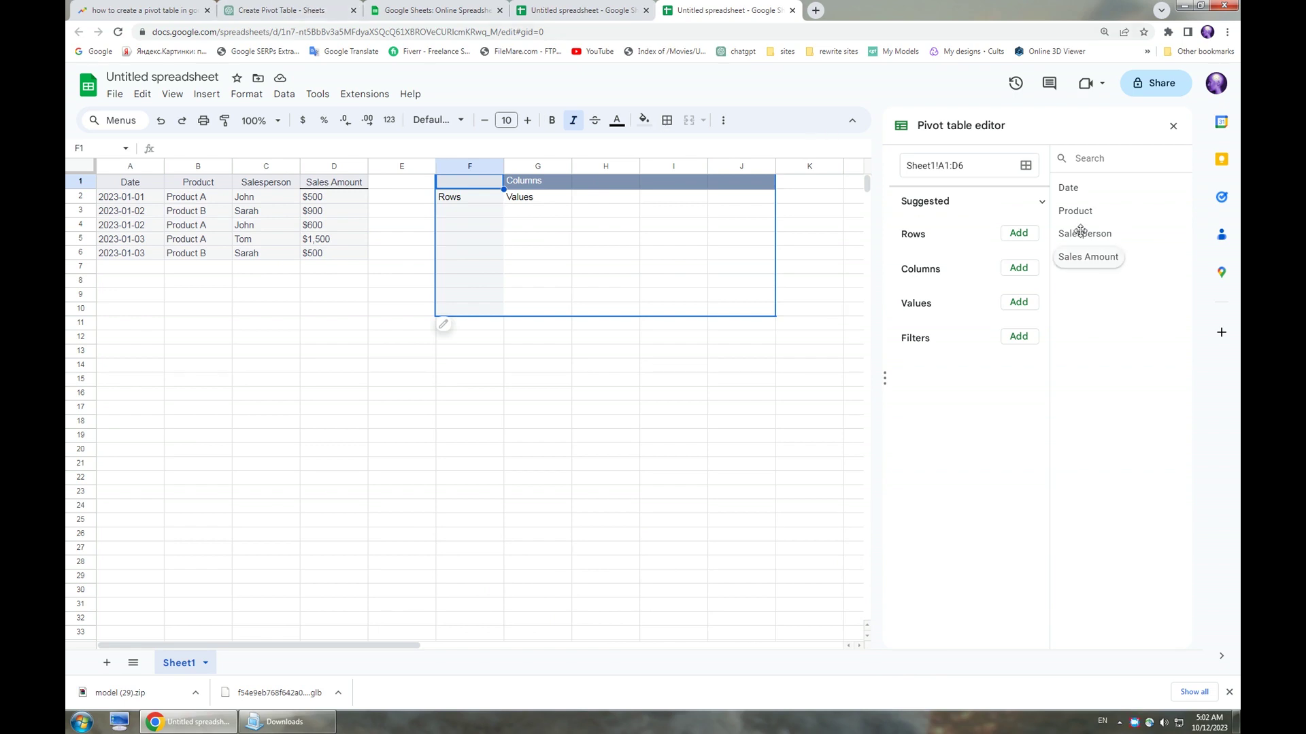
Add Salesperson to the pivot table's rows, in ascending order and sorted by Salesperson.
drag(1082, 234, 932, 265)
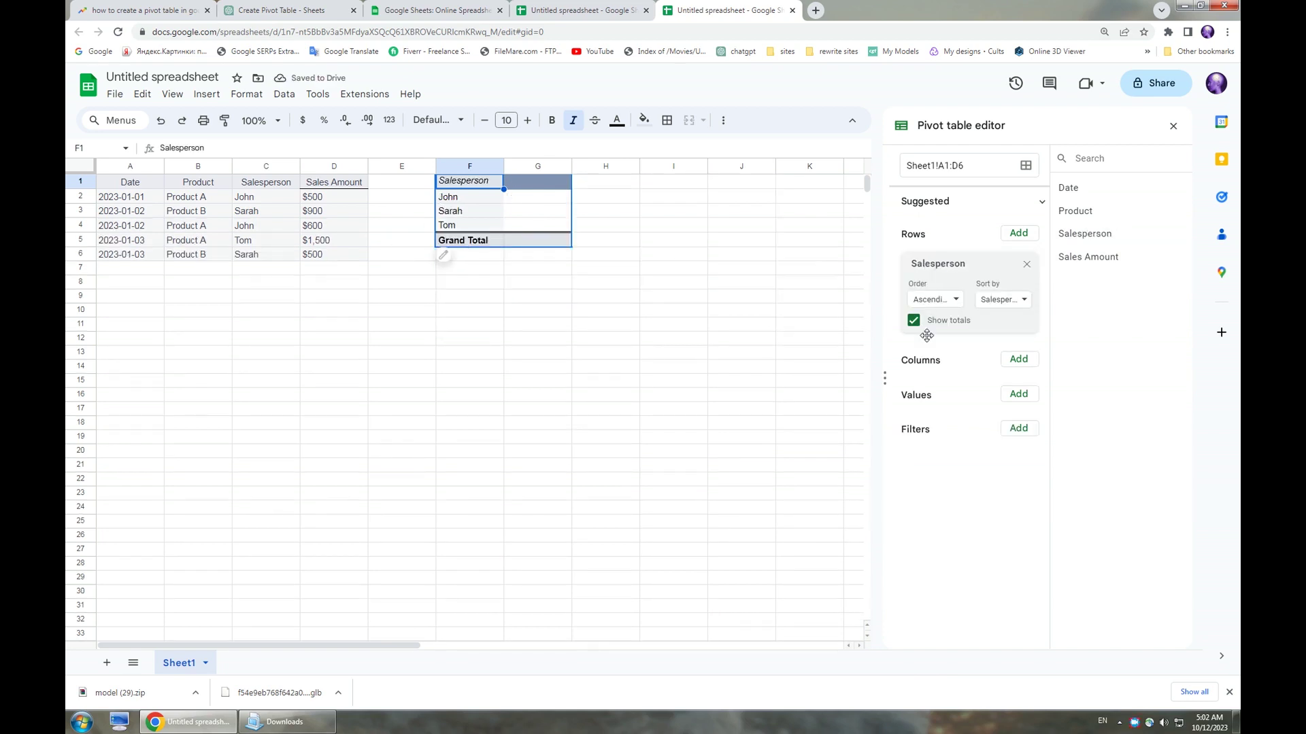
click(951, 304)
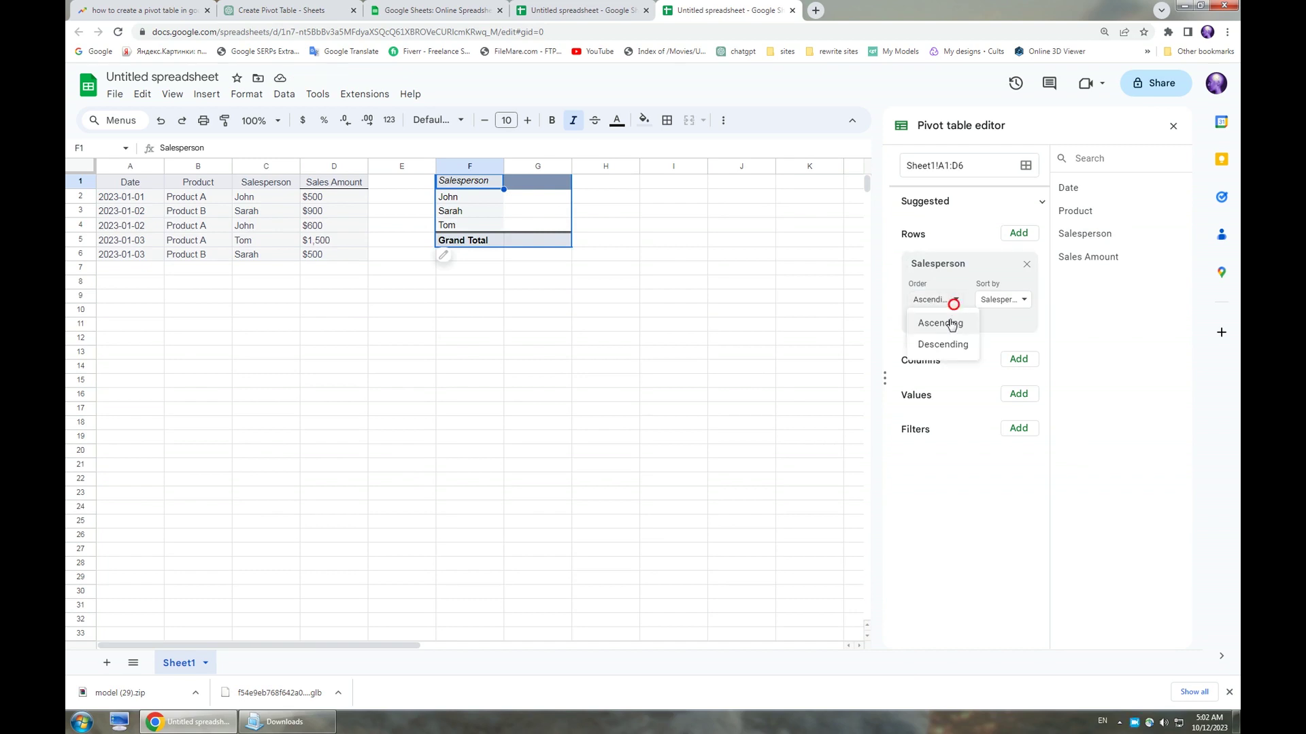
click(1002, 306)
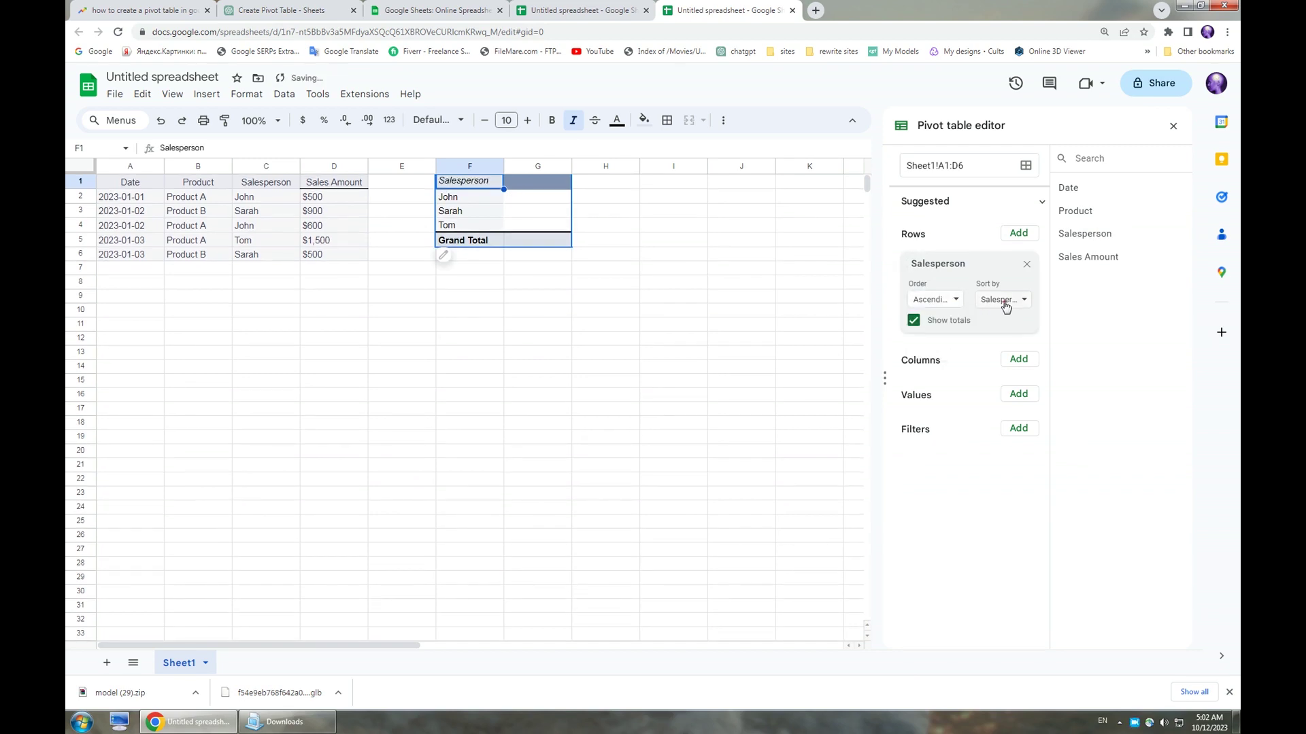
click(1005, 304)
click(1008, 324)
Add Product to the pivot table's columns and Sales Amount to its values, summarized by SUM.
drag(1079, 211, 926, 389)
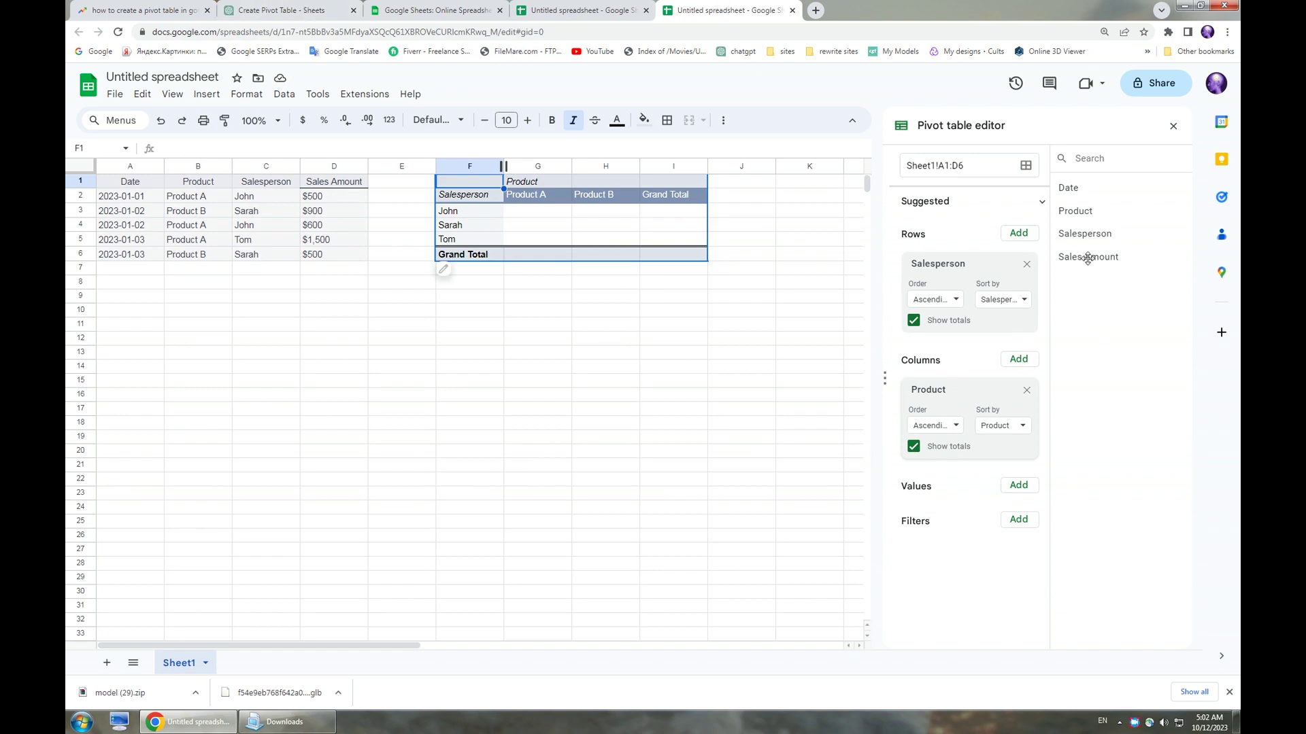
drag(1071, 260, 927, 511)
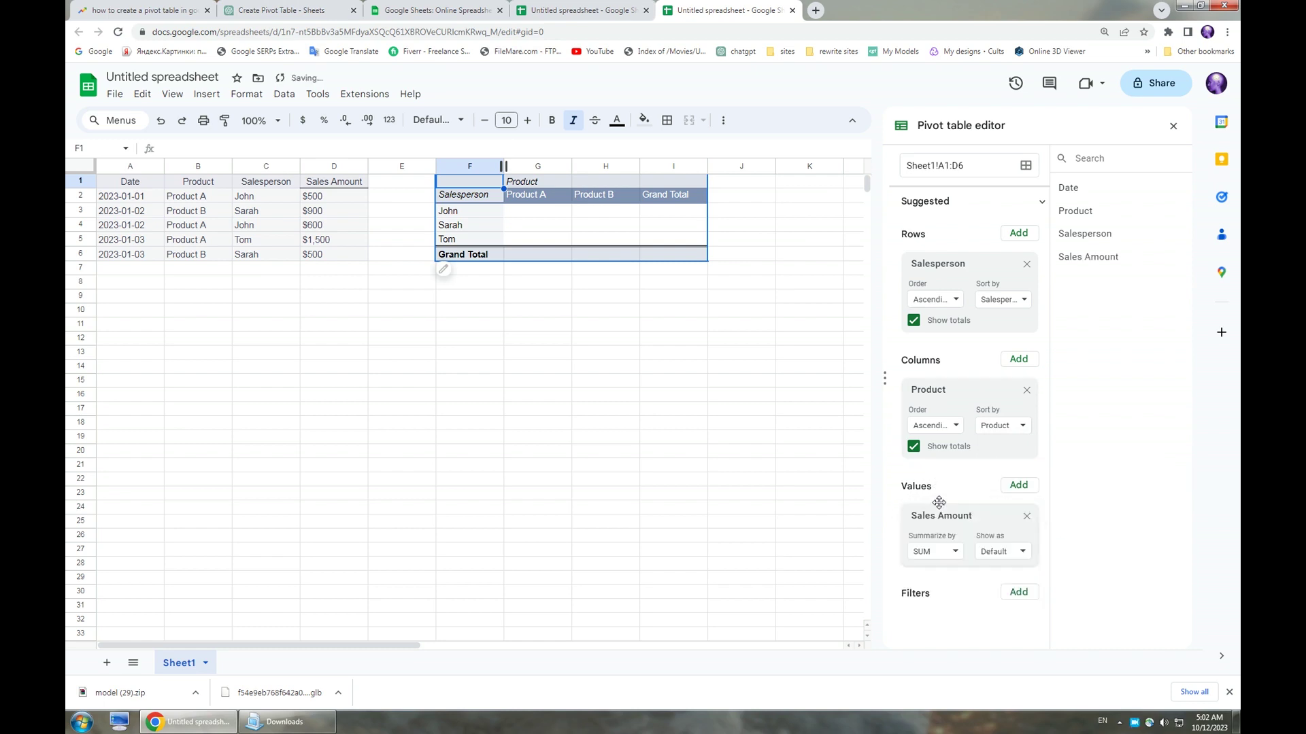
click(954, 553)
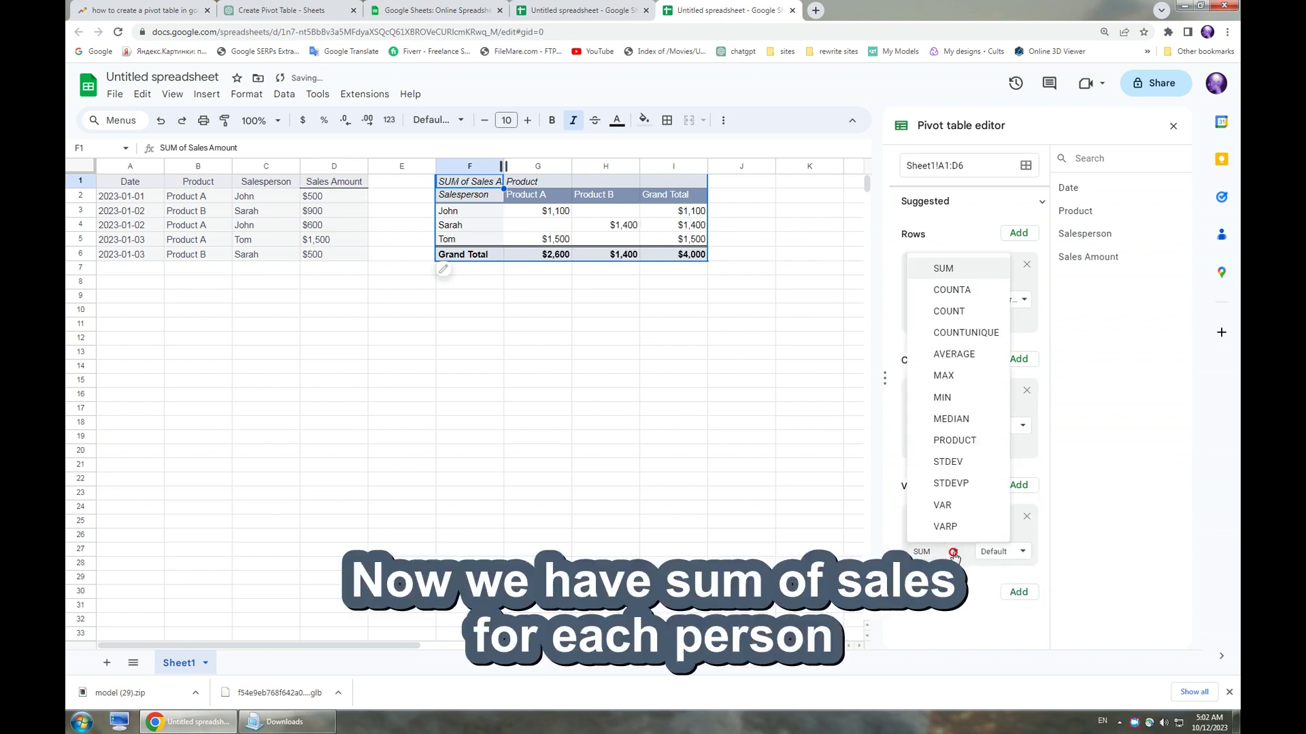
click(937, 270)
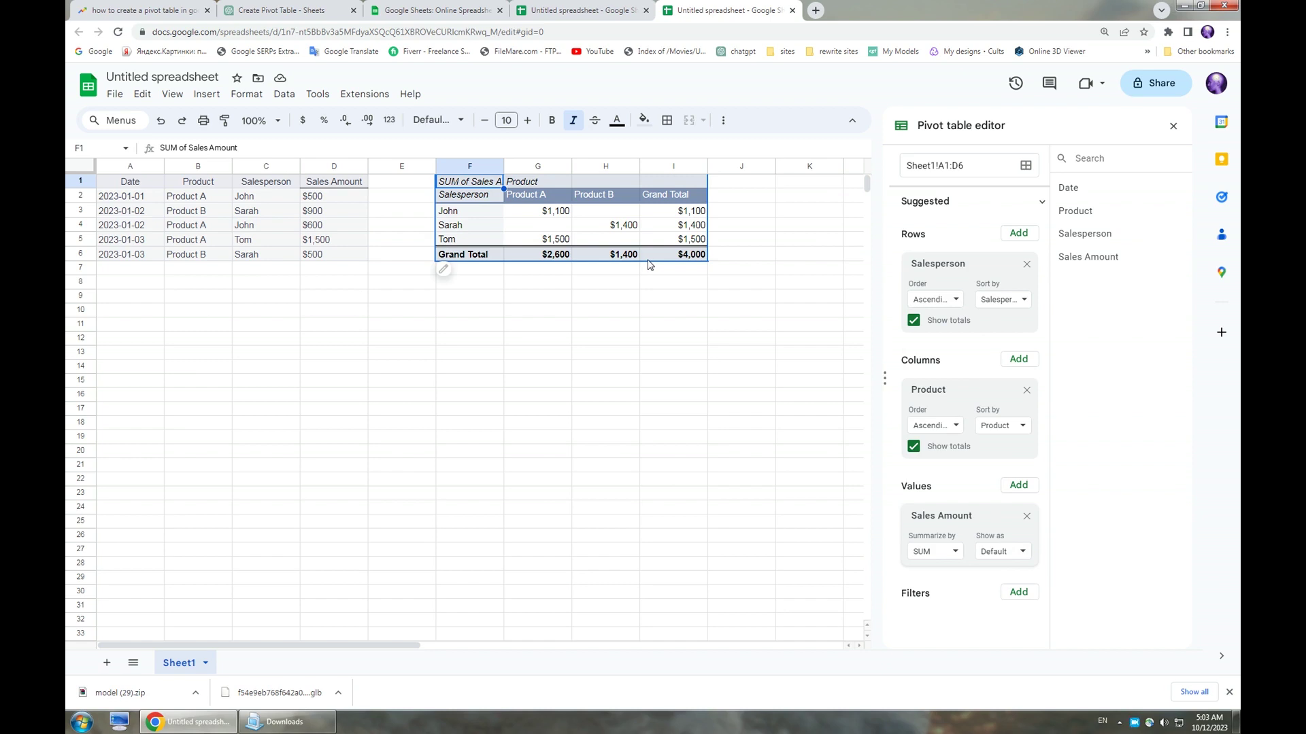
Extend the pivot table's source data range to Sheet1!A1:D10.
click(456, 232)
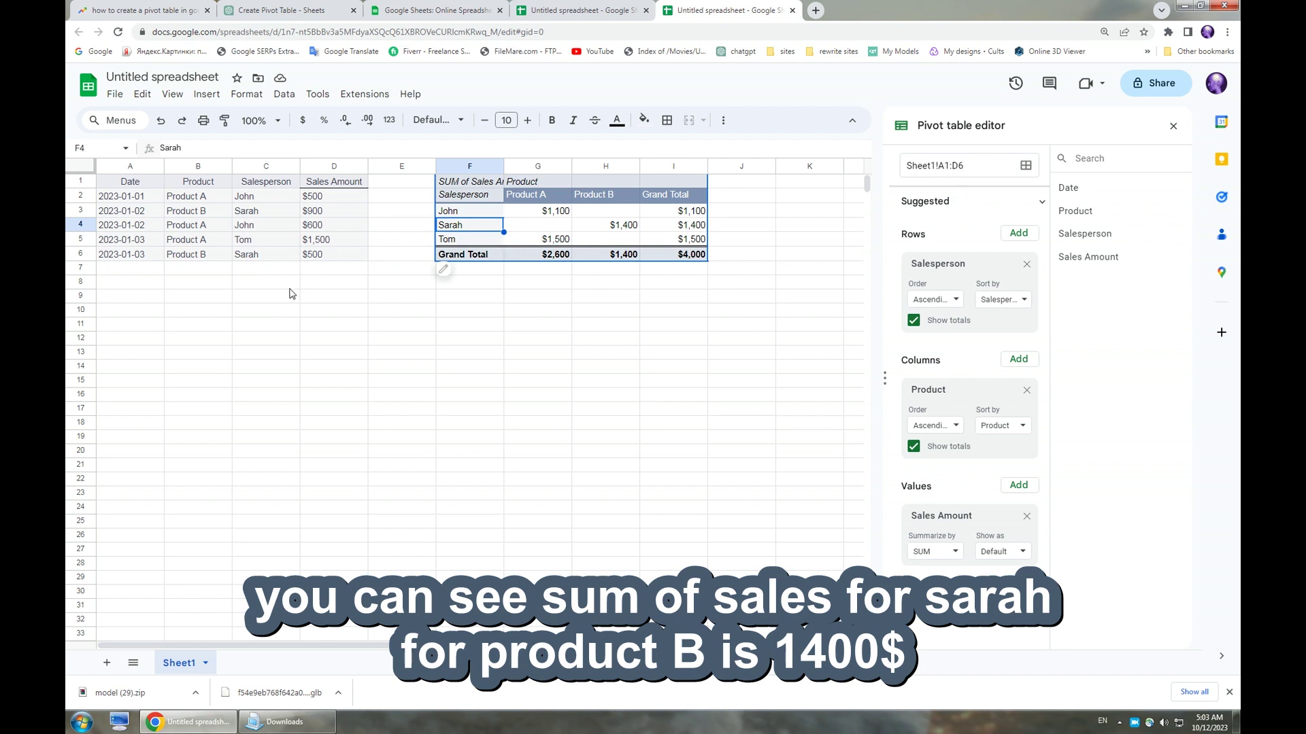
click(125, 271)
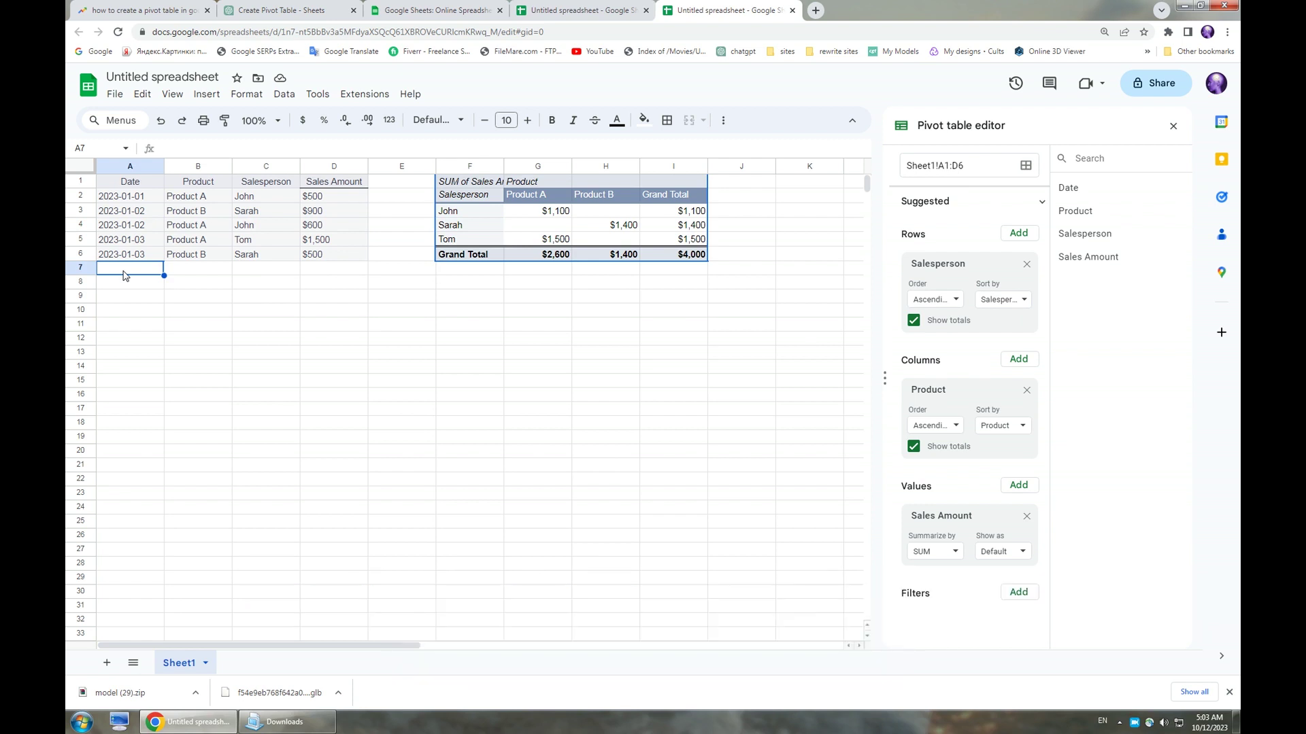
click(963, 165)
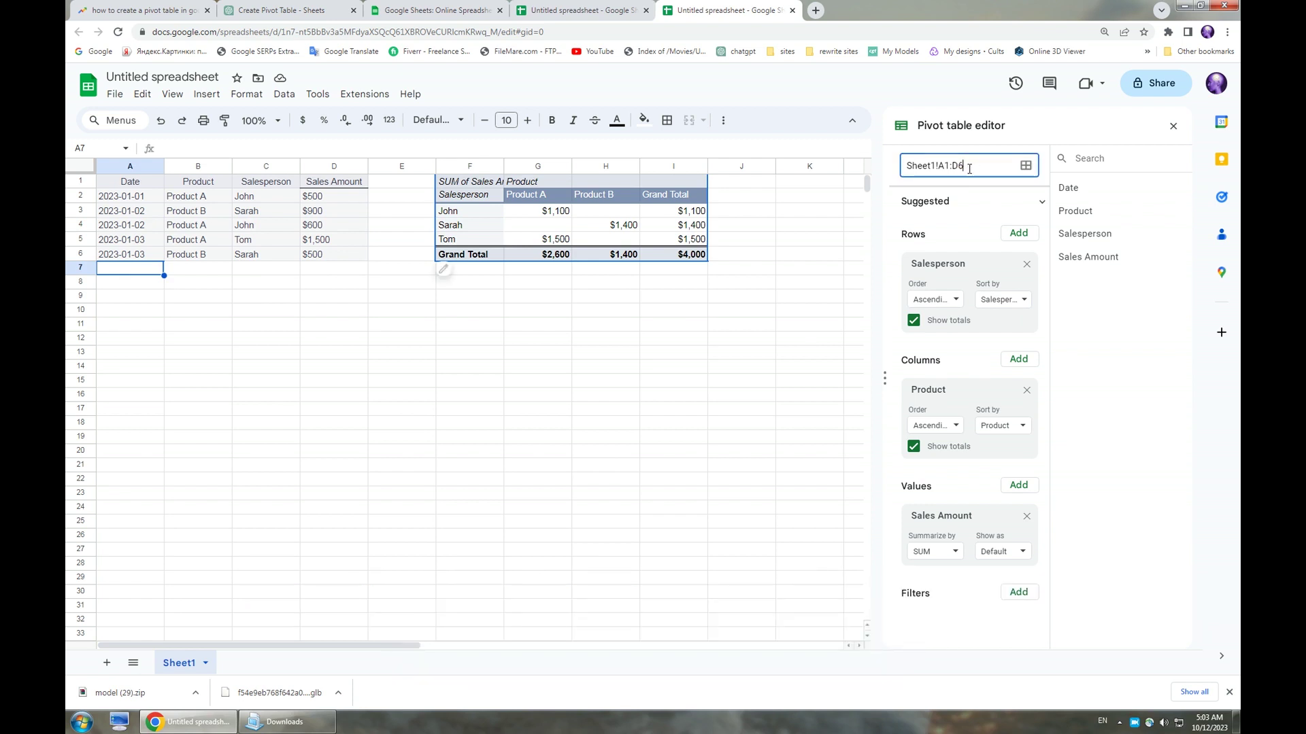
drag(965, 167, 949, 167)
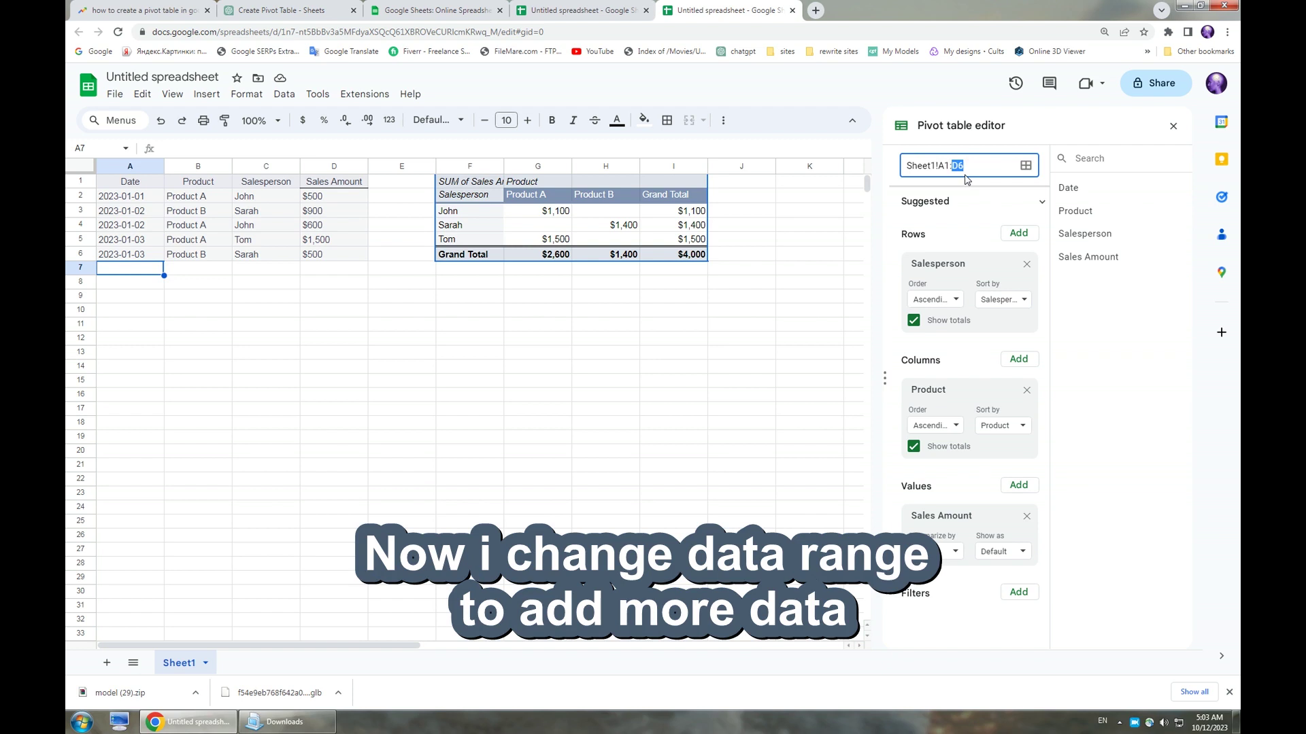
text(10)
key(Return)
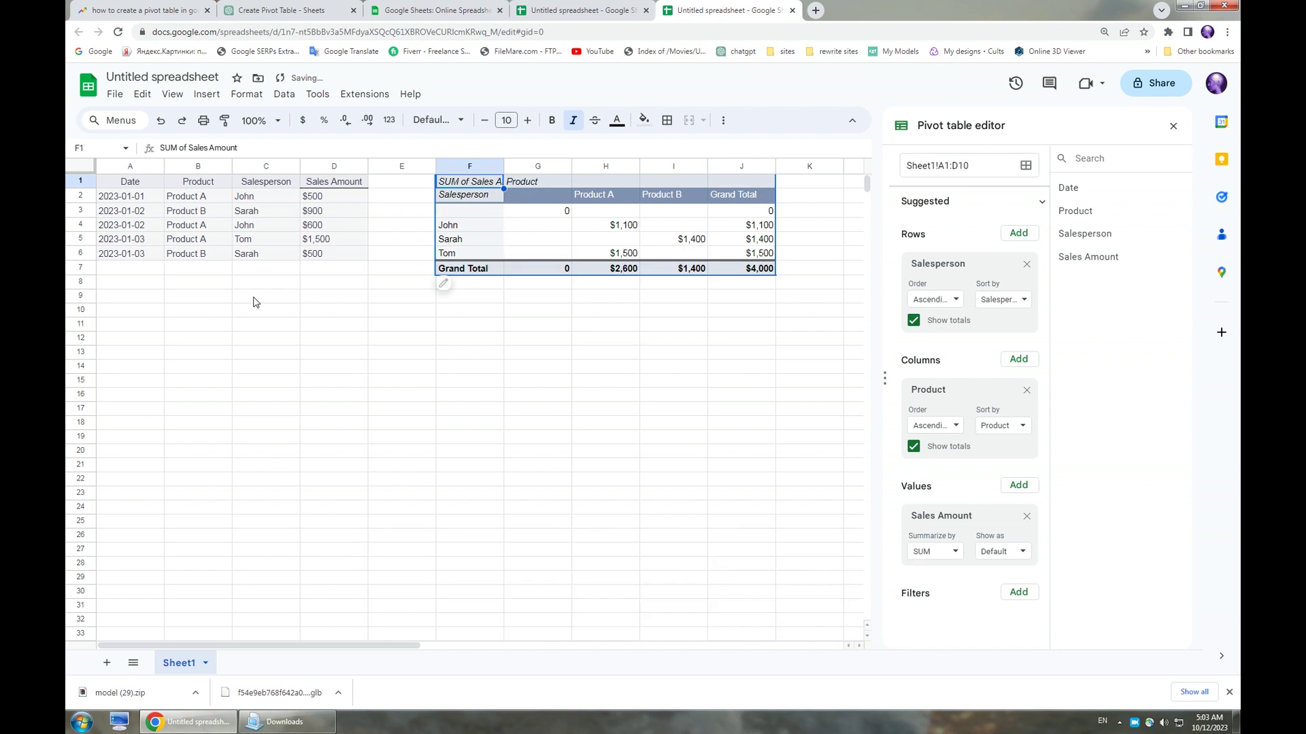
Enter the date 2023-01-04 in cell A7, directly below the last row of the sales table.
click(326, 271)
click(119, 271)
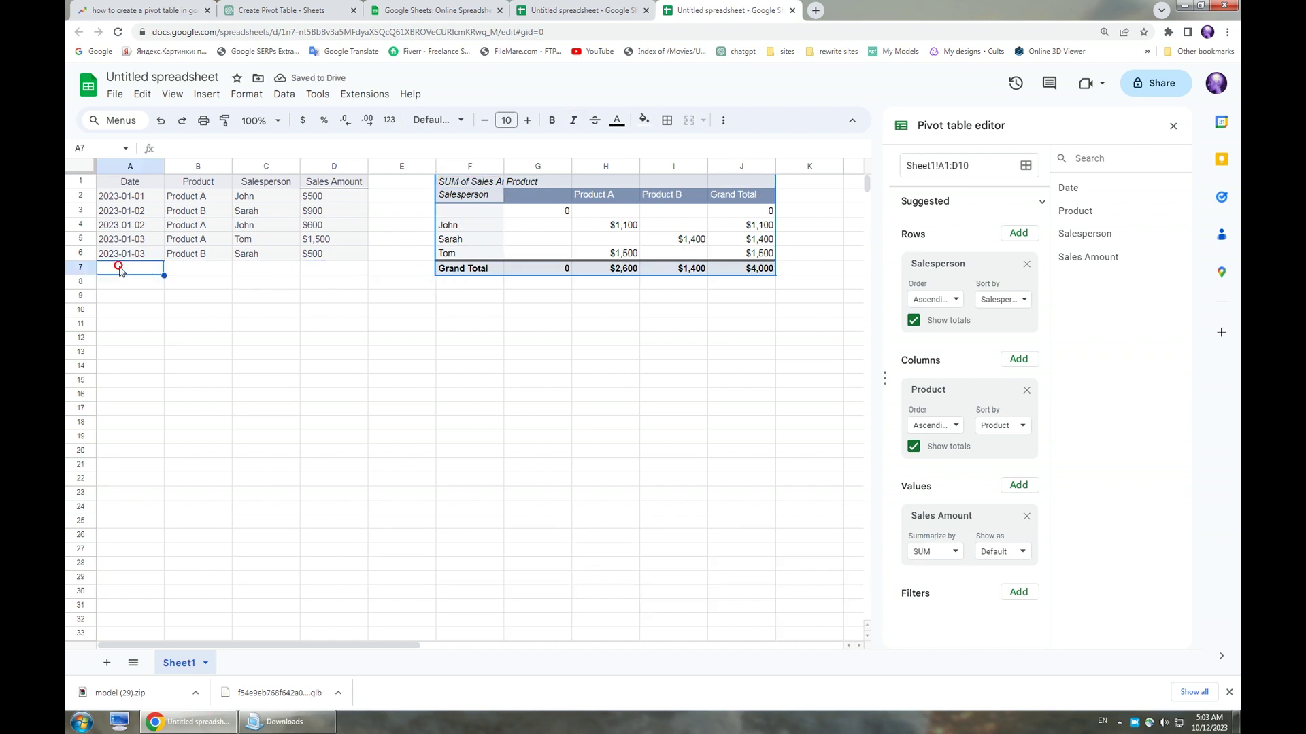
text(2023-01-04)
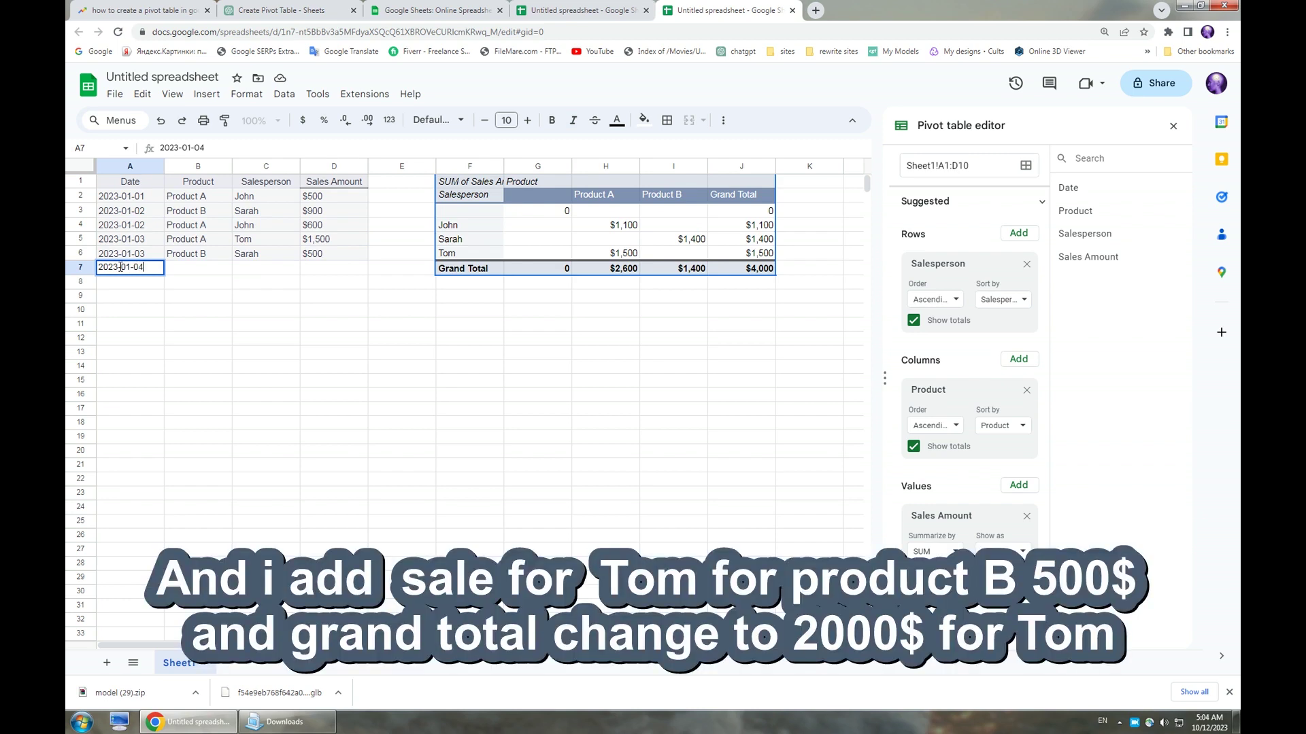
key(Return)
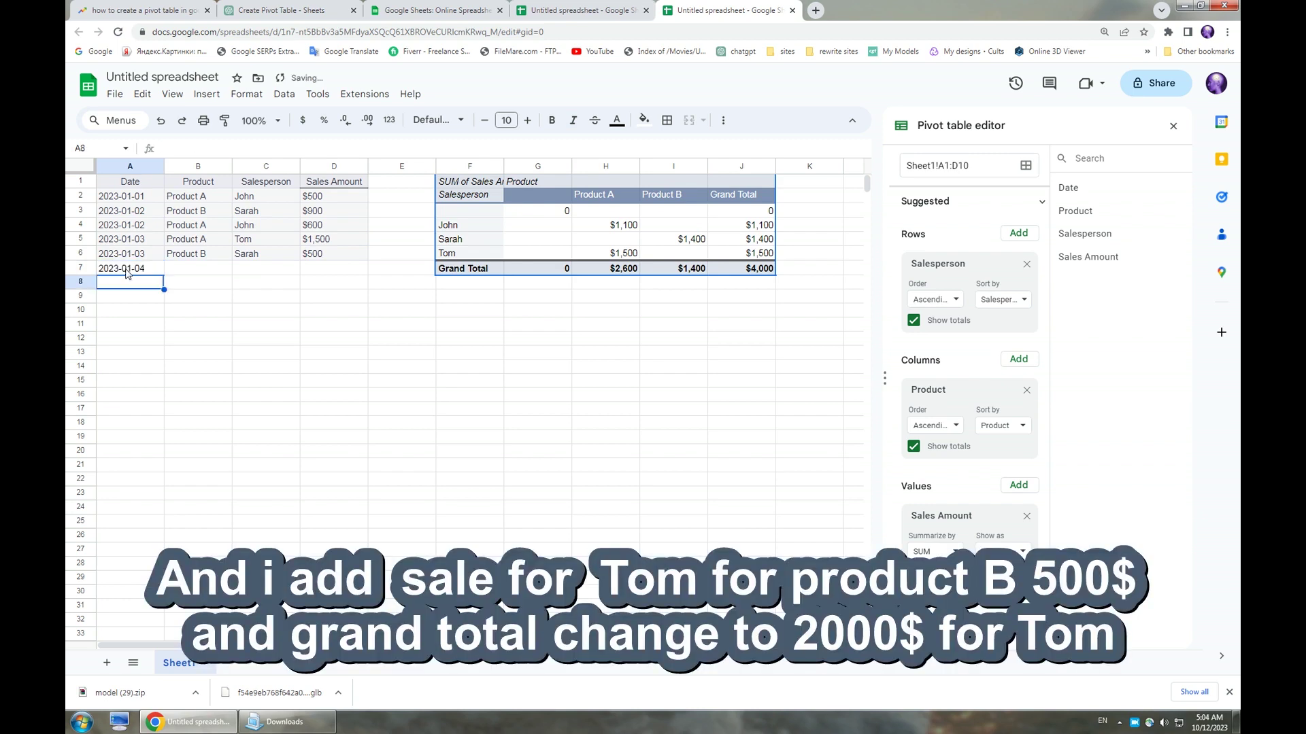
Copy the text Product B from cell B6 into cell B7 of the sales table.
click(191, 272)
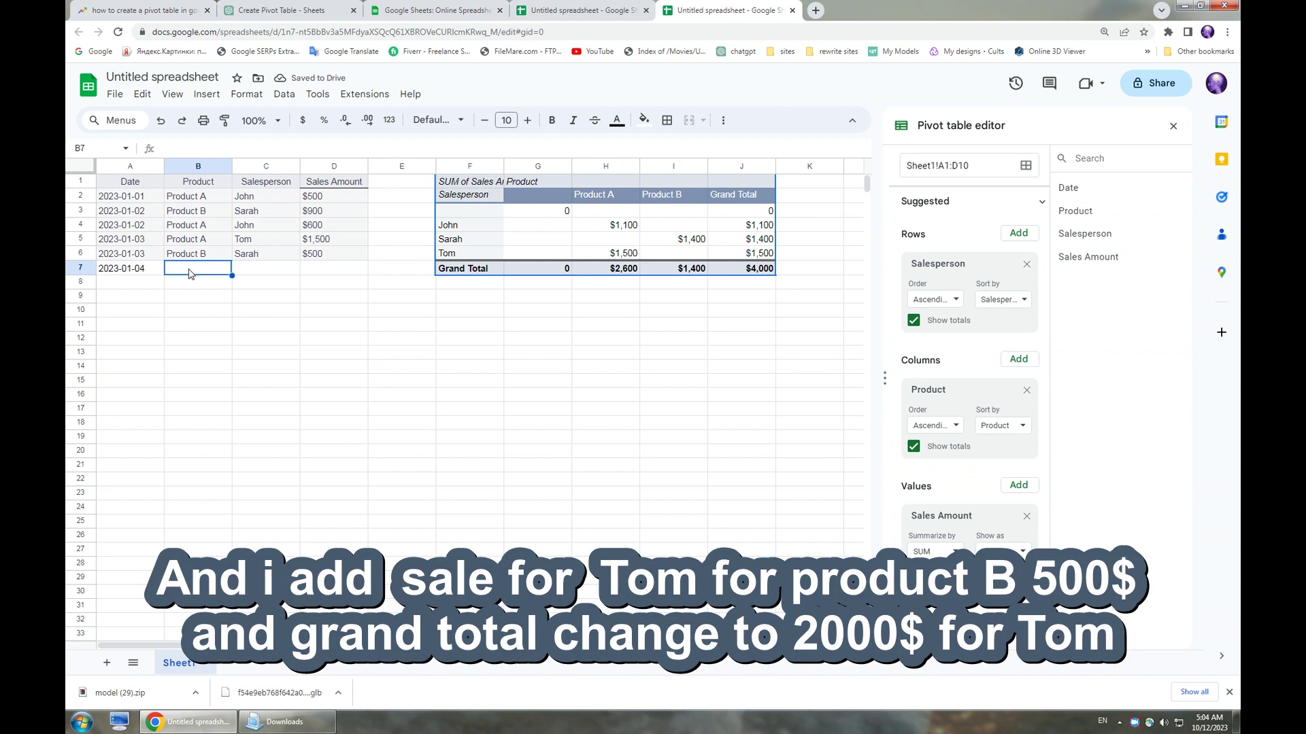
click(188, 258)
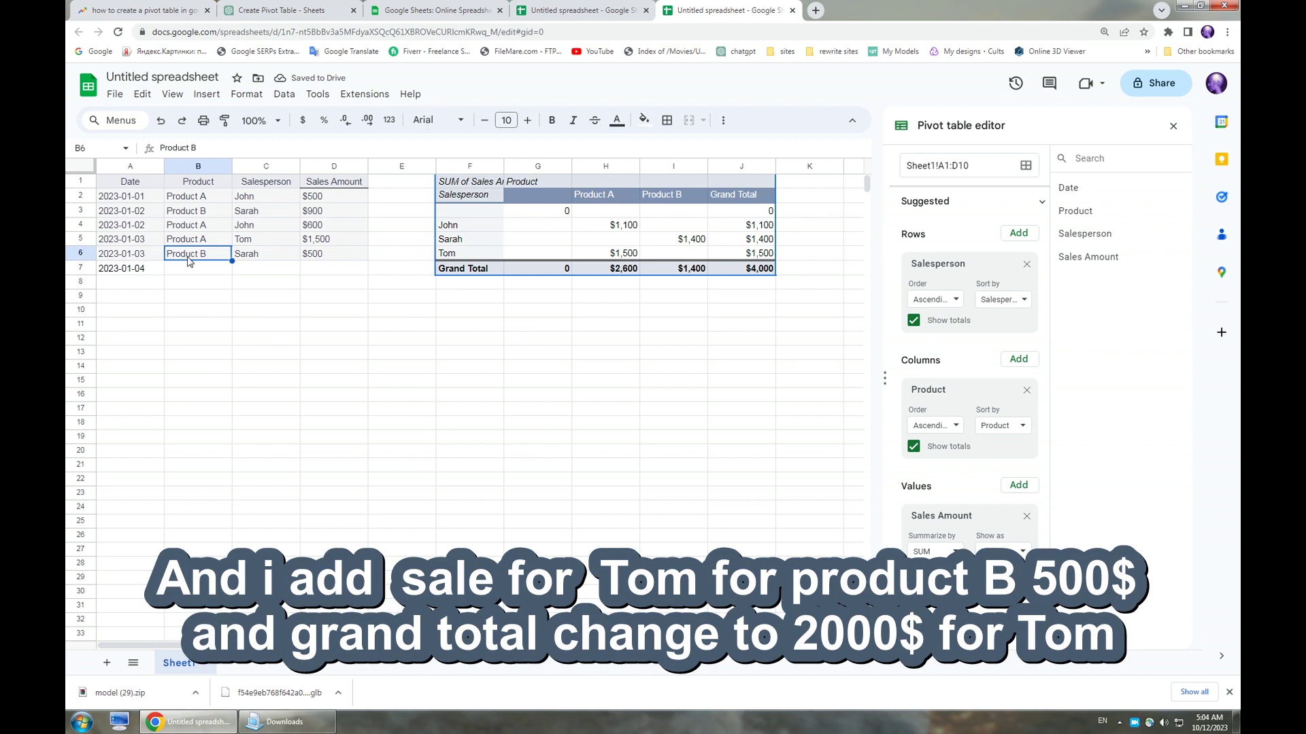
double_click(189, 258)
right_click(189, 258)
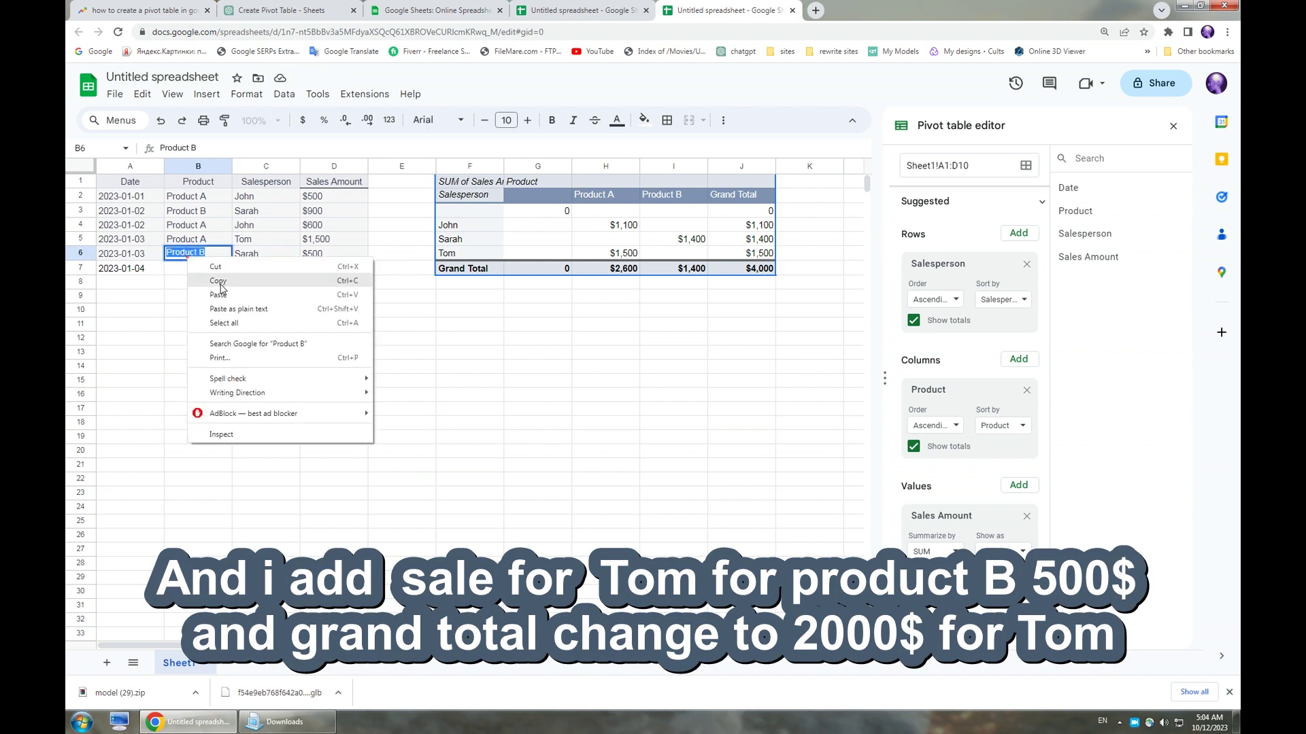
click(180, 266)
click(180, 266)
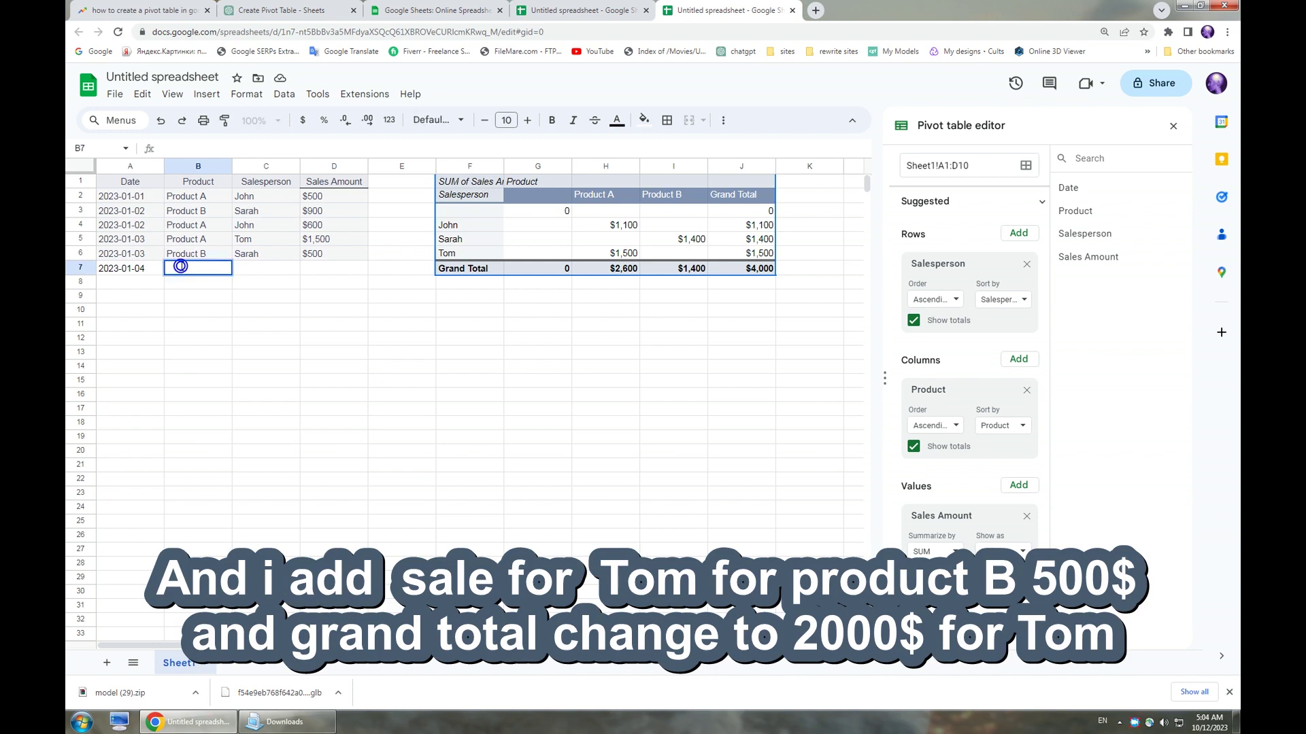
right_click(181, 266)
click(220, 309)
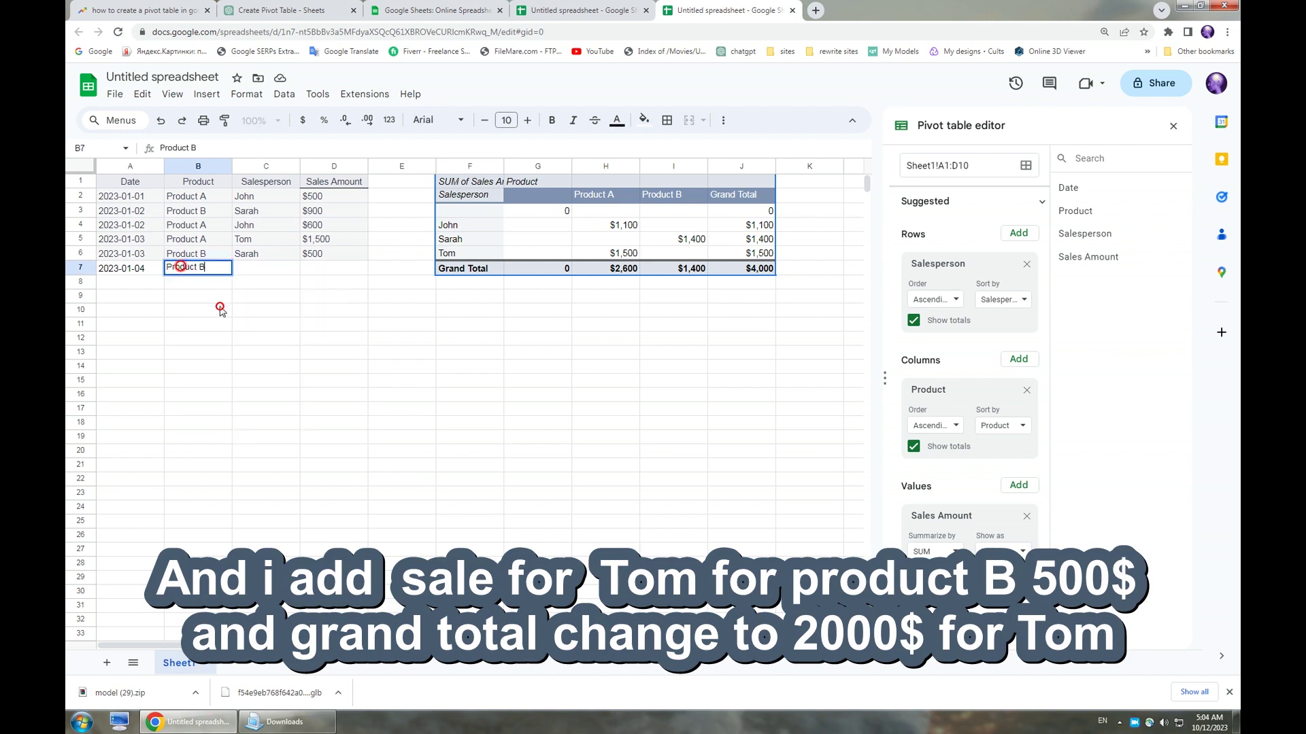
Copy the salesperson's name from cell C5 into cell C7 of the new sale row.
click(251, 270)
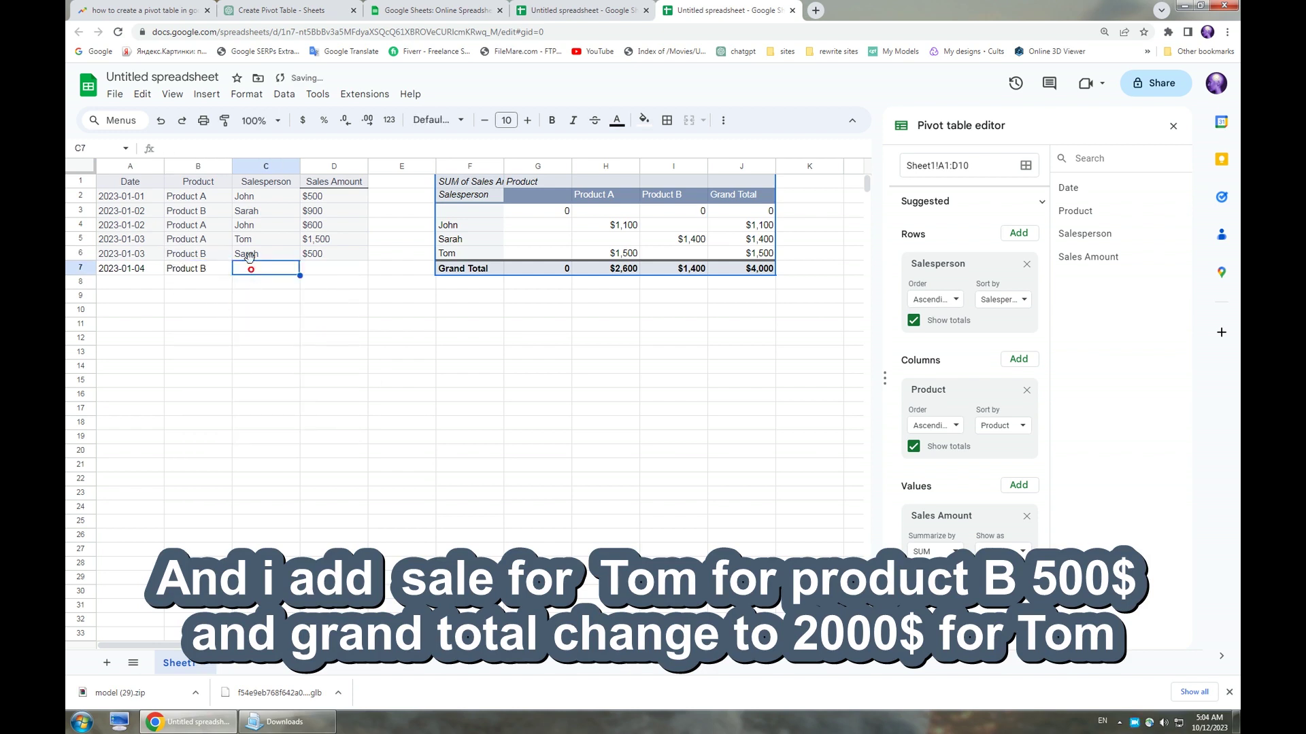
double_click(242, 239)
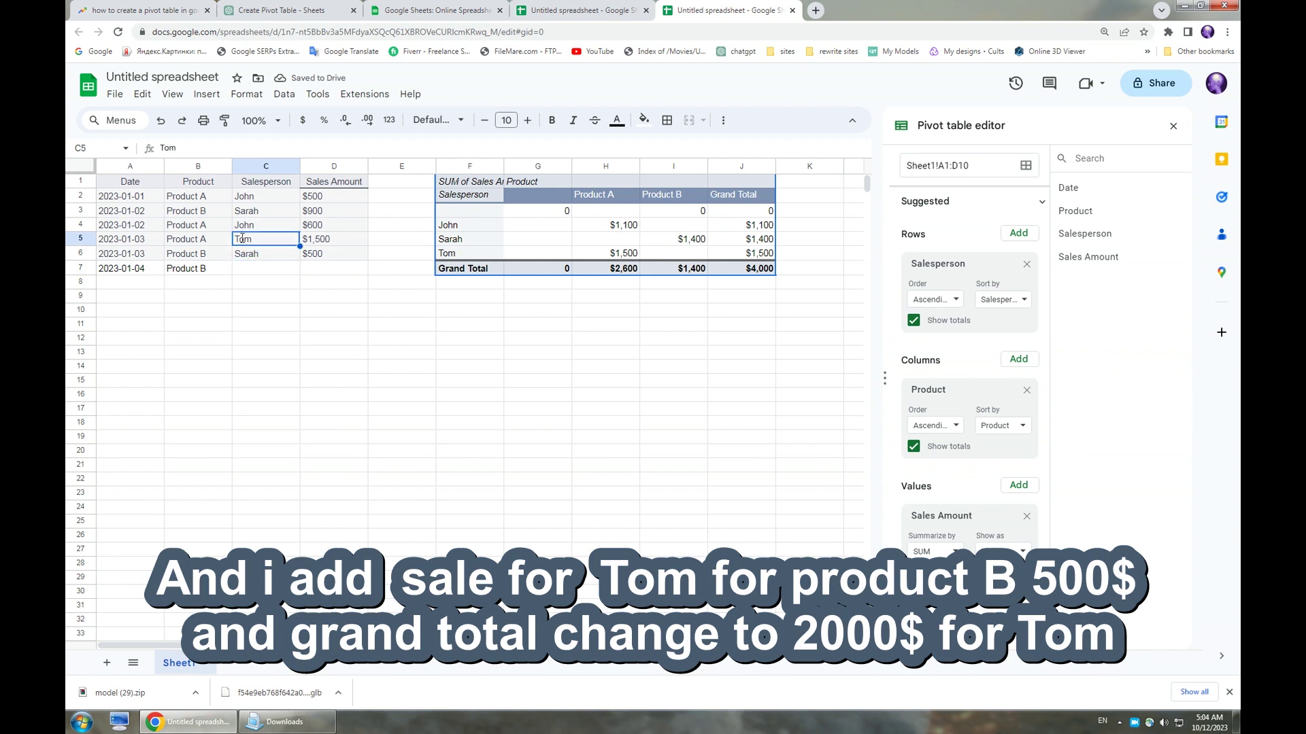
right_click(243, 238)
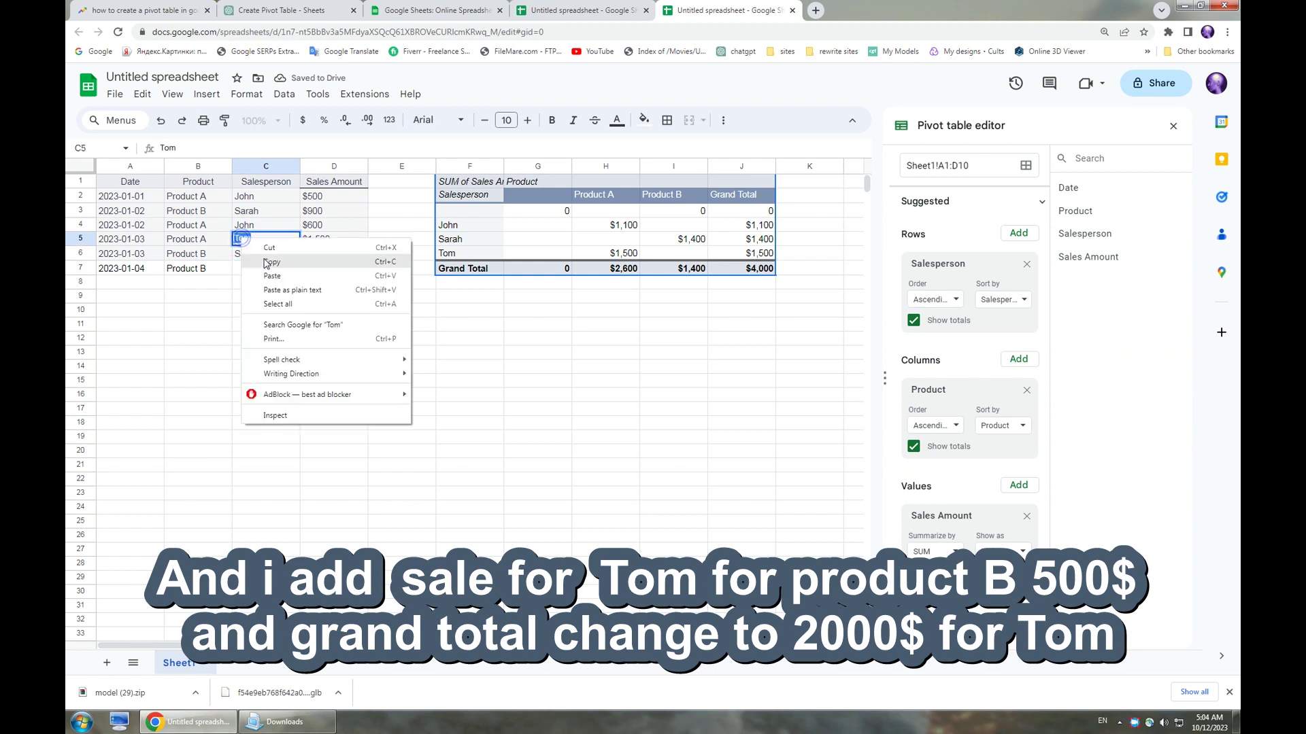
click(264, 259)
click(262, 271)
right_click(261, 270)
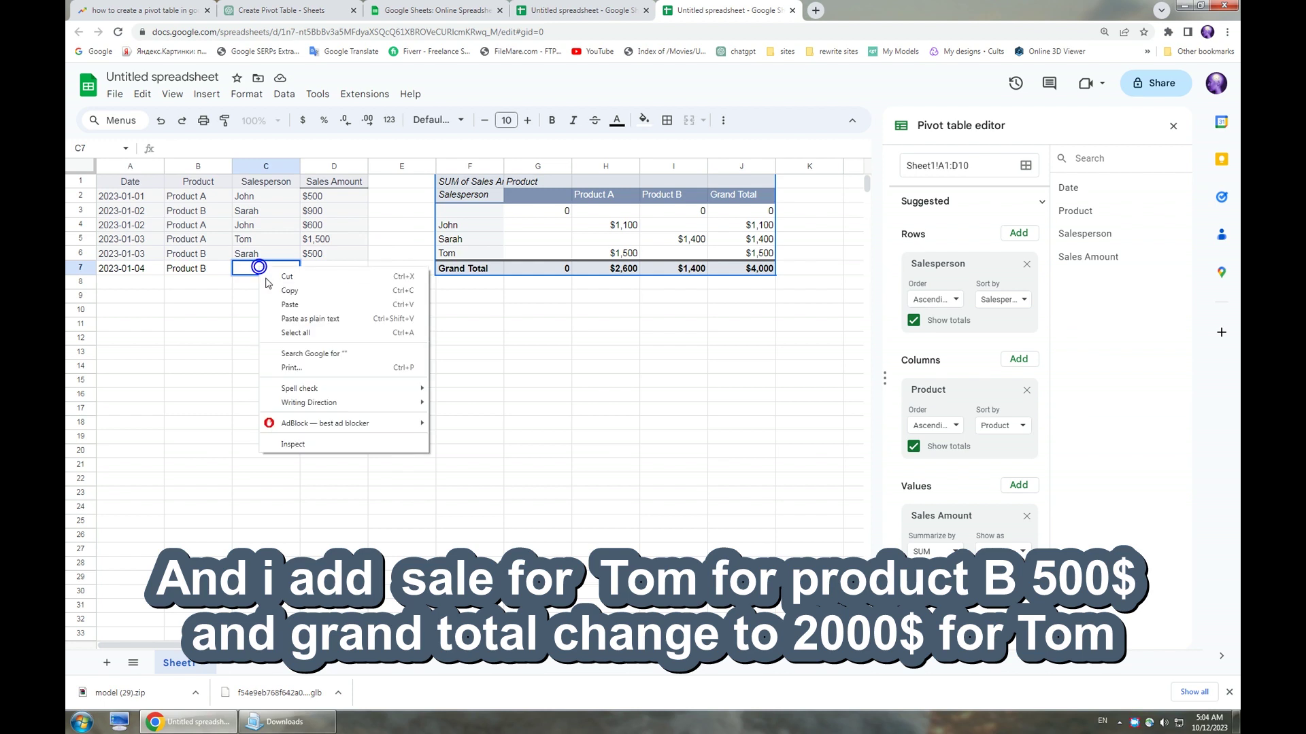
click(289, 304)
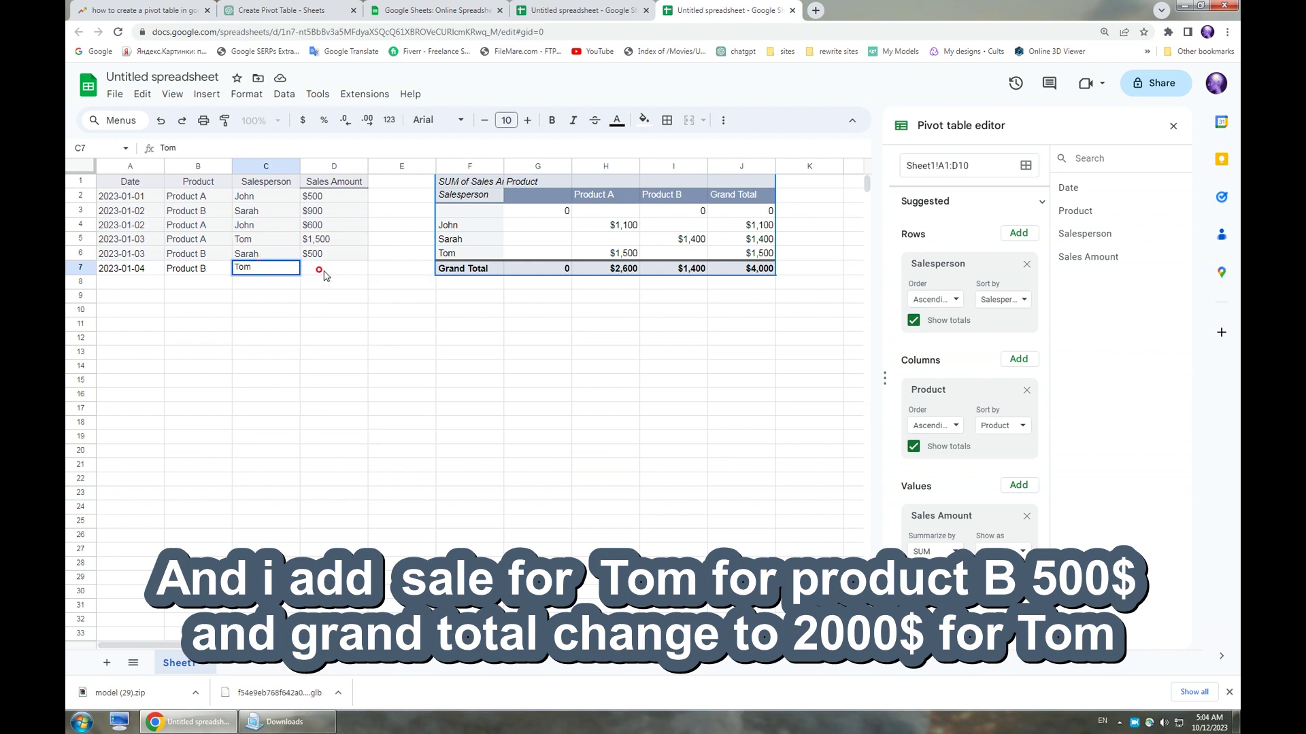
Enter a sales amount of 500 in cell D7 for the new sale.
click(315, 269)
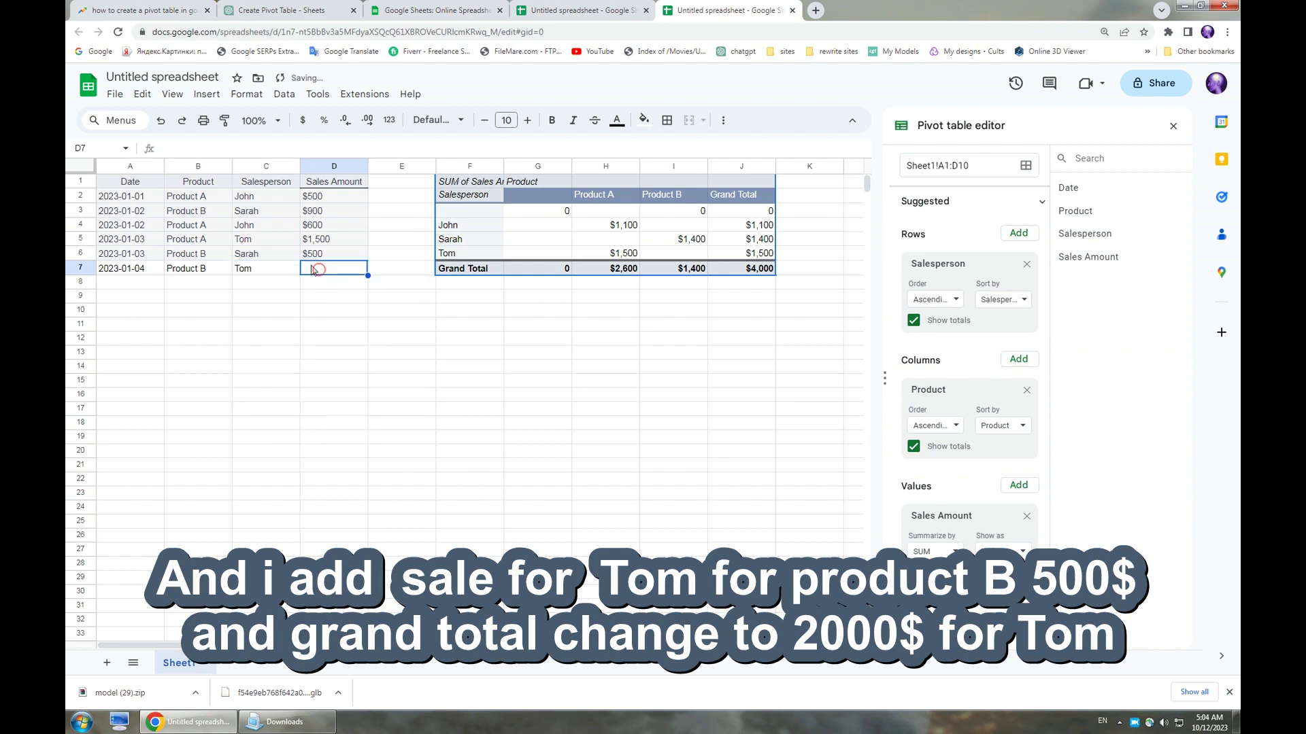
click(451, 255)
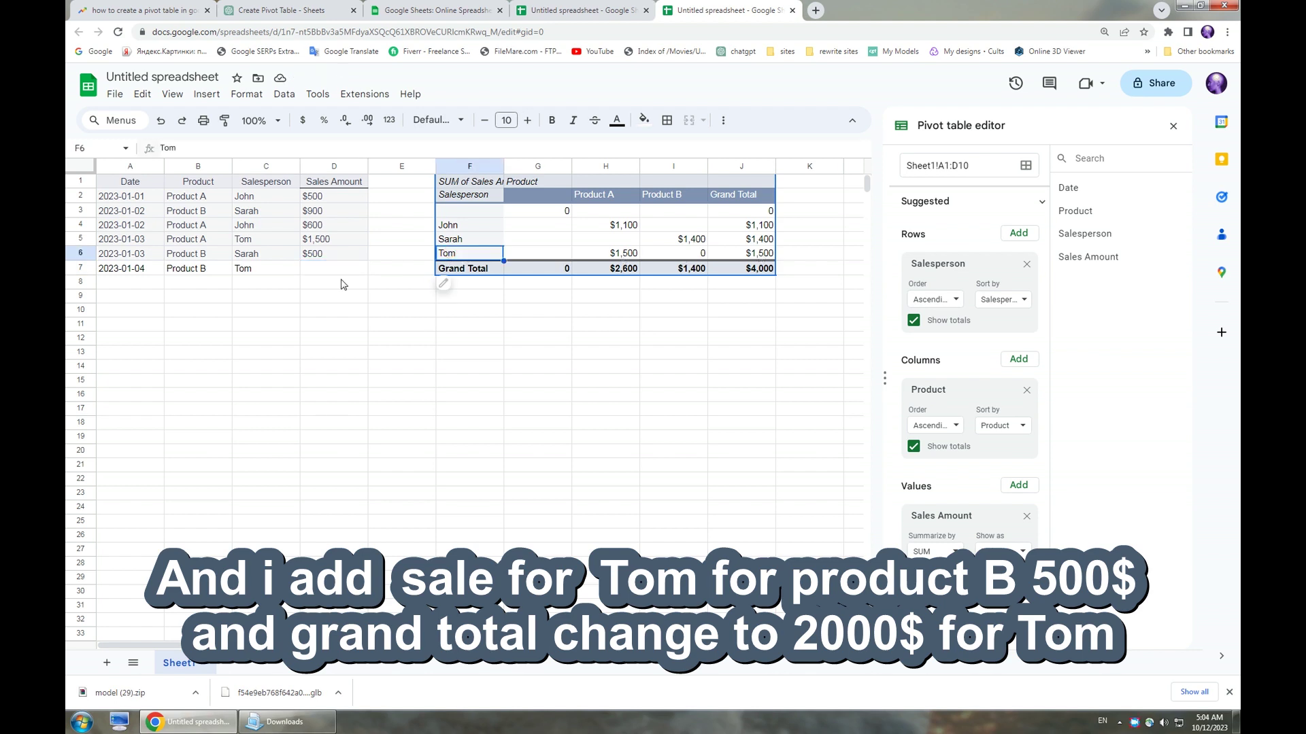
click(310, 271)
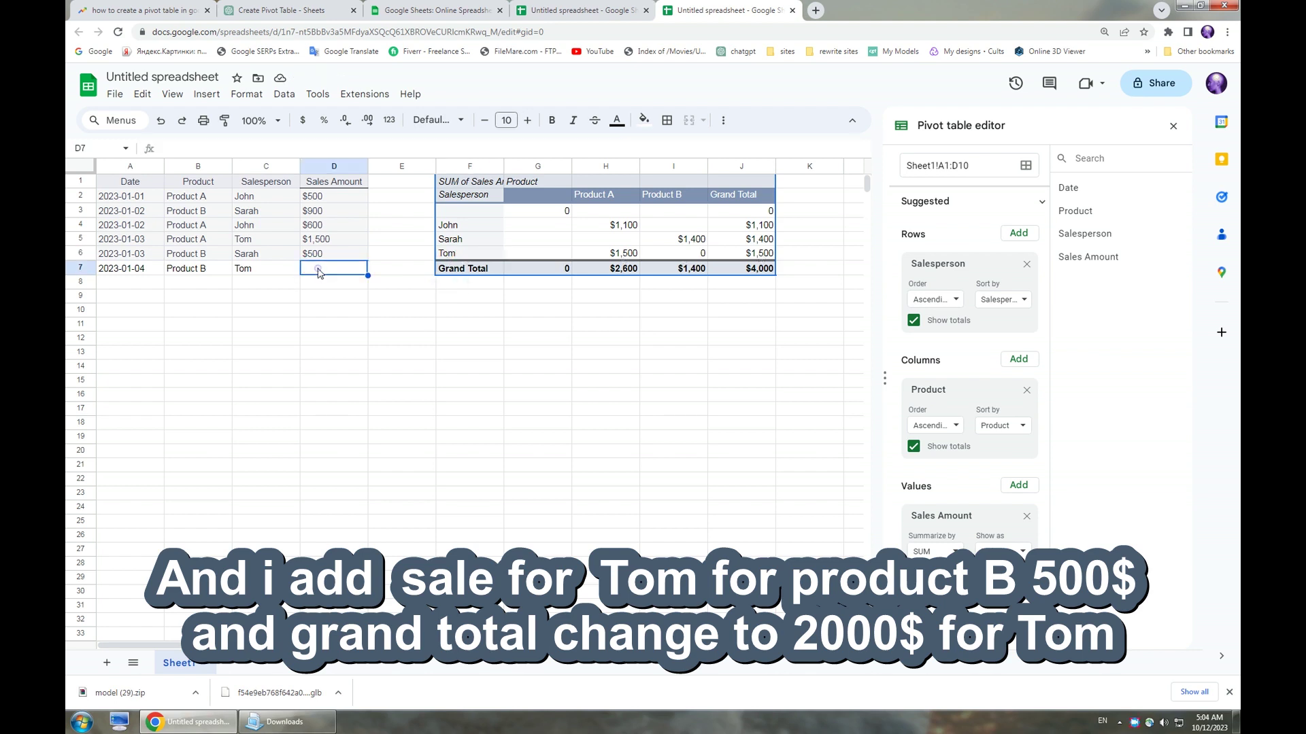
double_click(318, 271)
text(50)
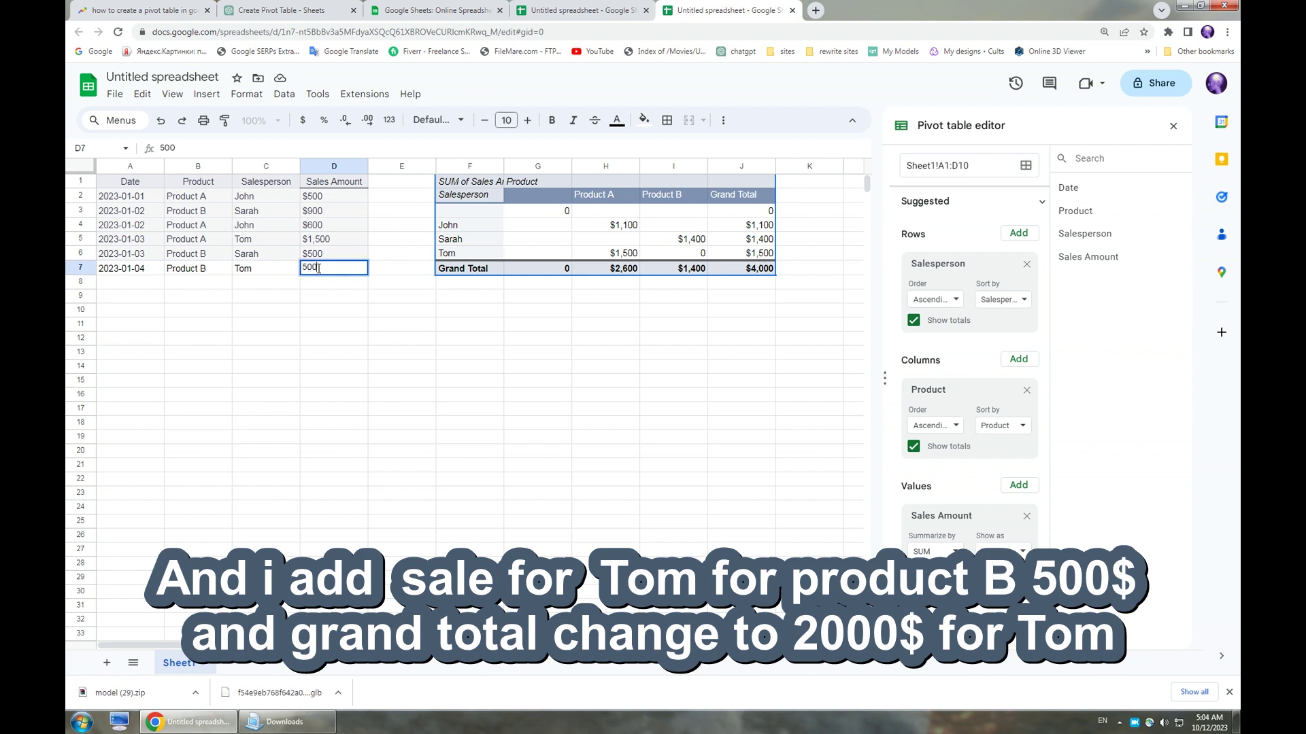
text(0)
key(Return)
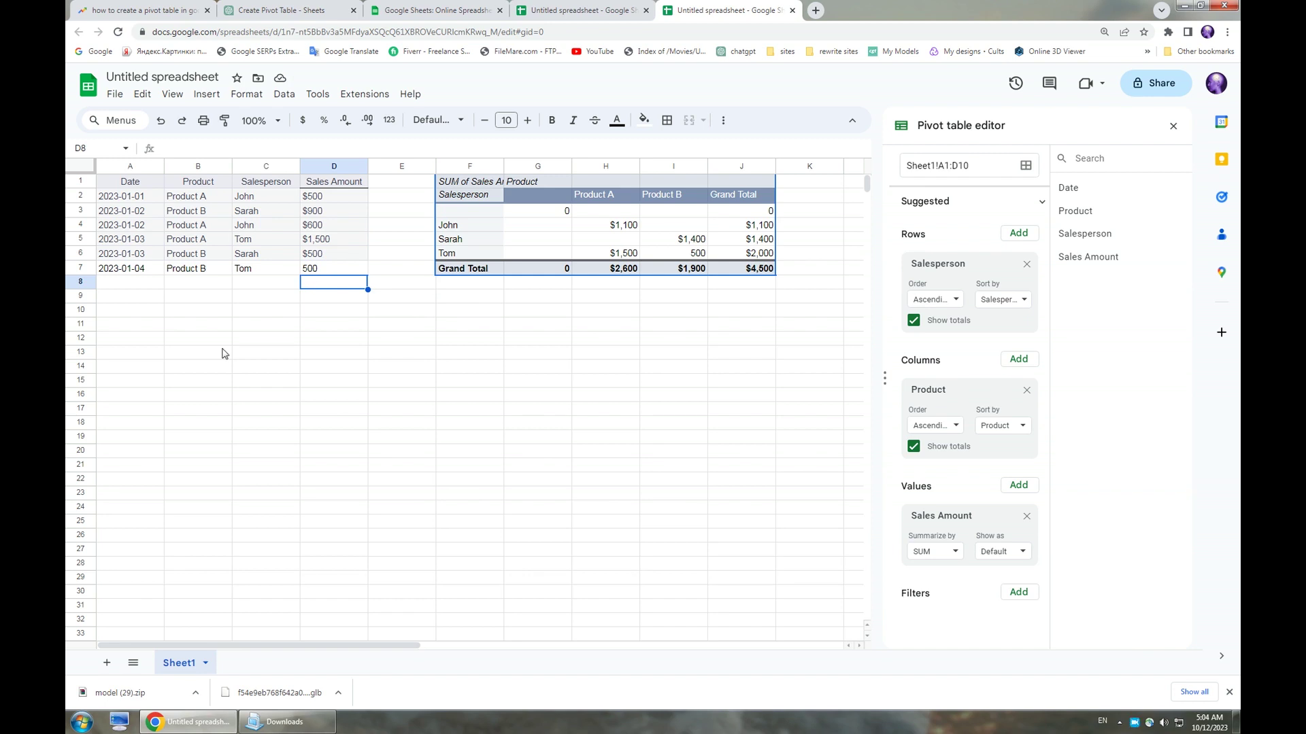
Enter a new salesperson's first name in cell C8 and a sales amount of 500 in cell D8.
click(266, 184)
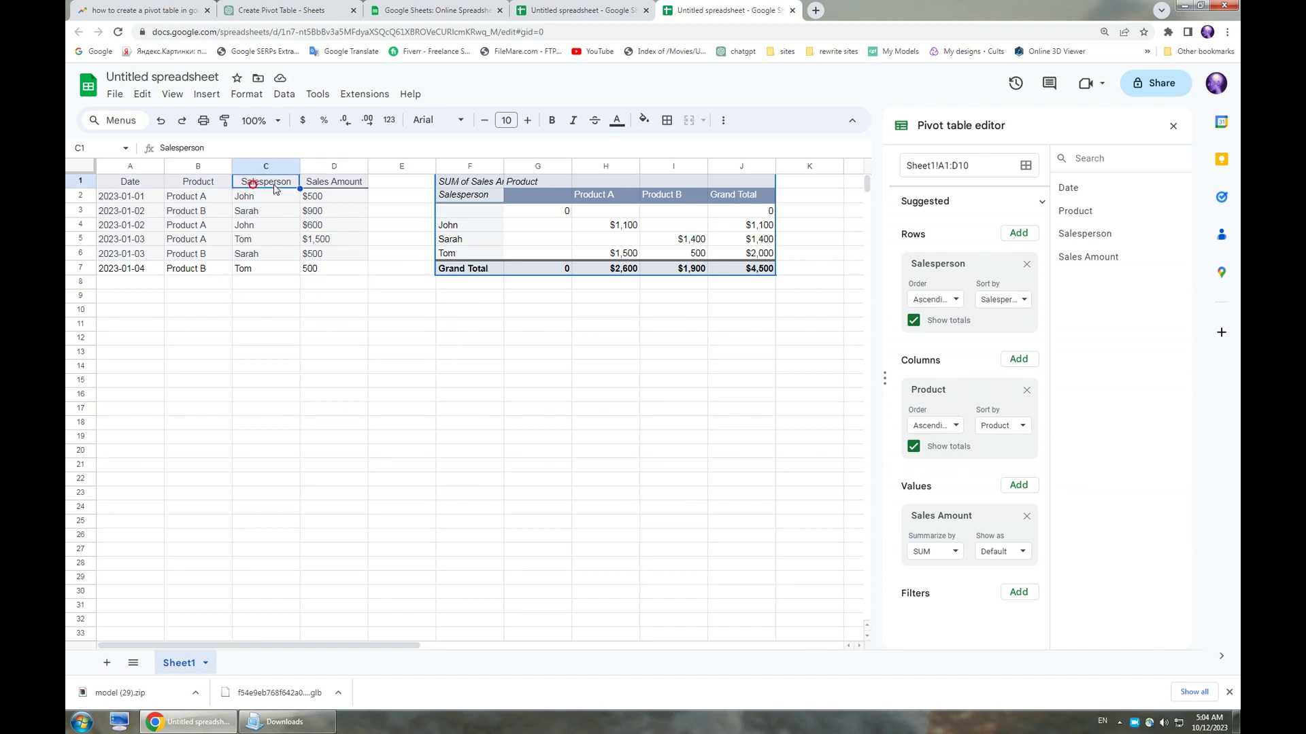
click(255, 281)
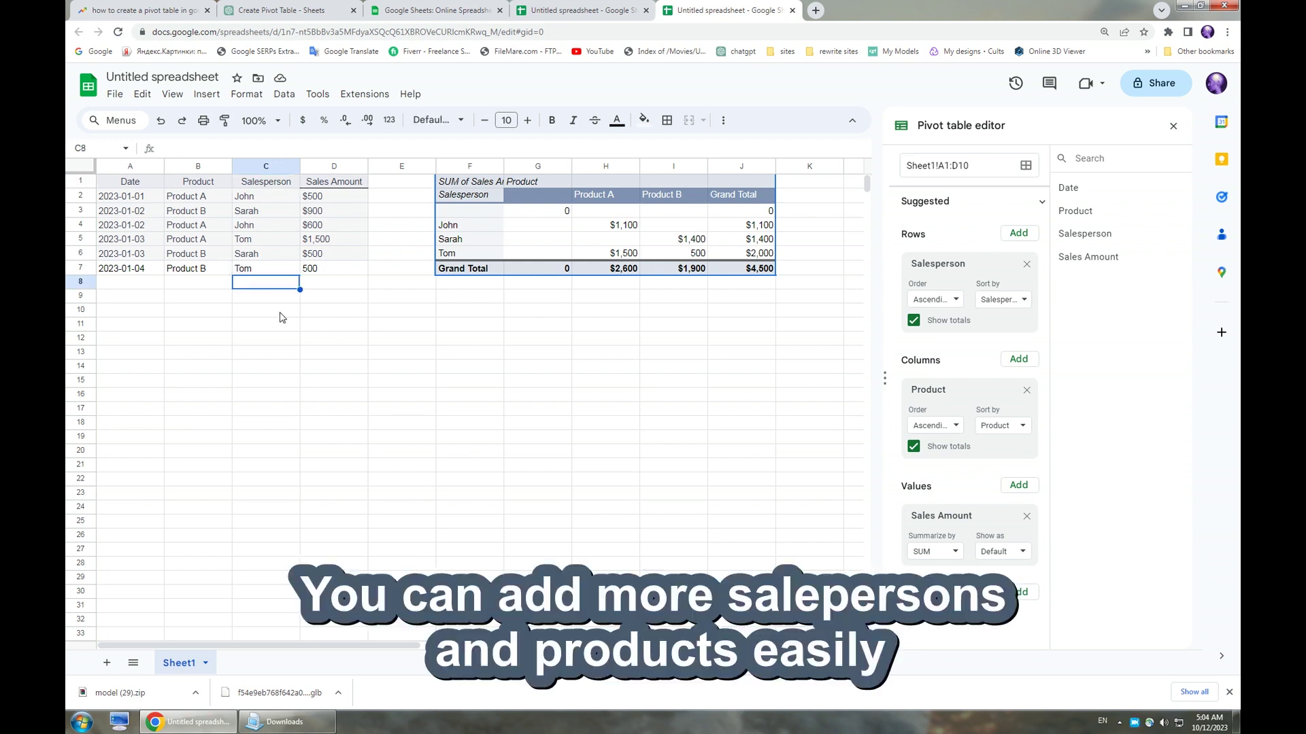
text(jack)
key(Return)
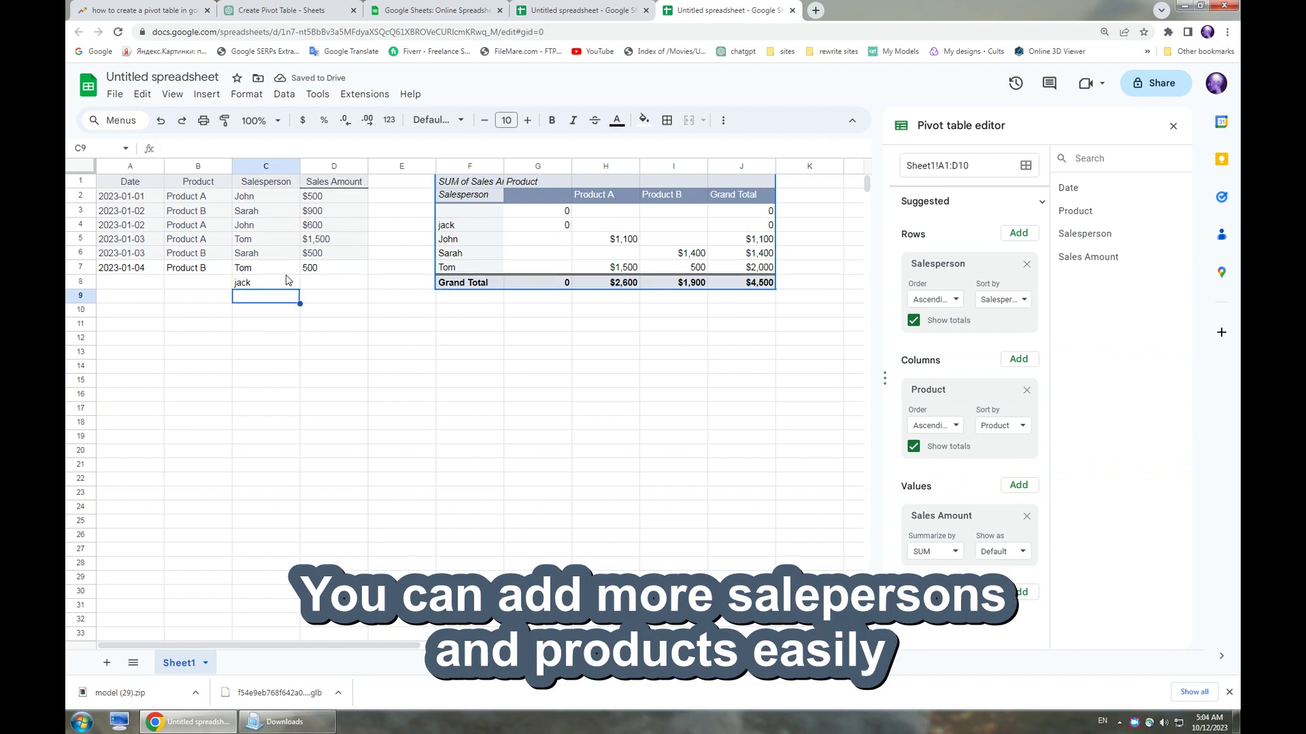
click(312, 282)
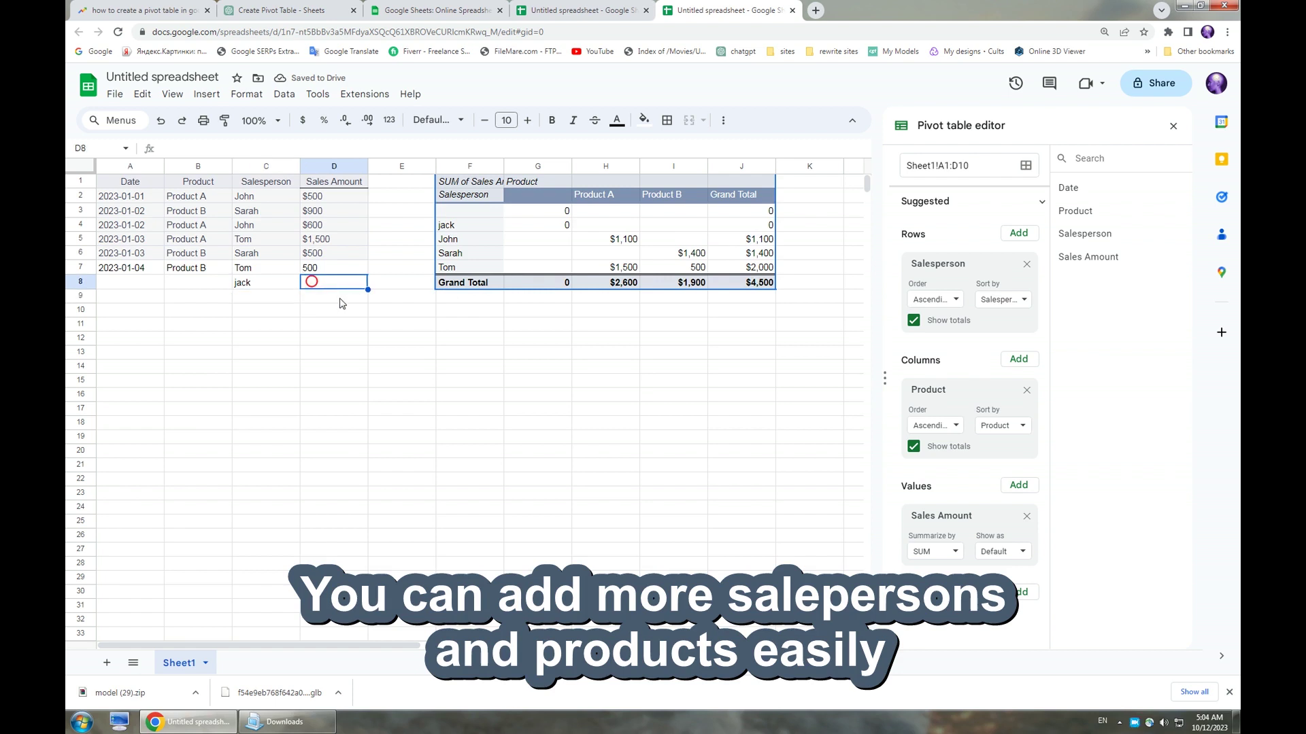
text(500)
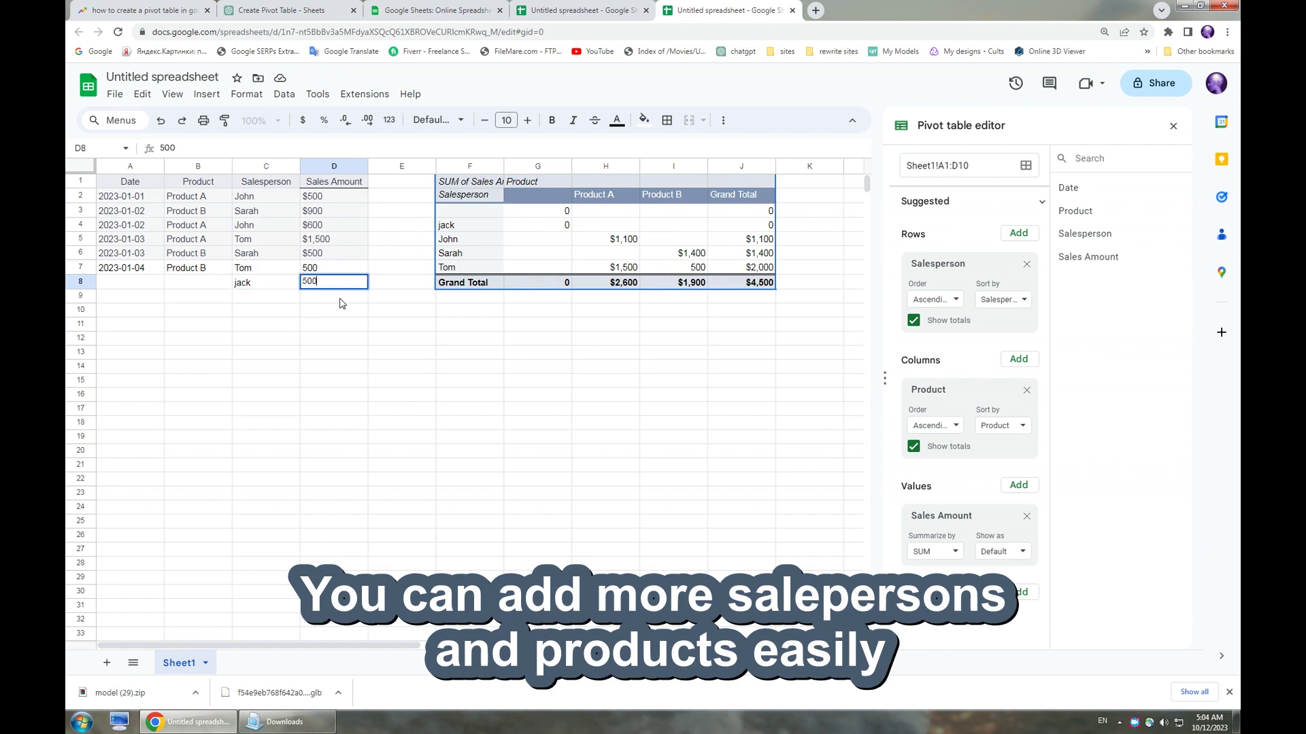
Enter Product C in cell B8 as the new salesperson's product and check its column in the pivot table.
click(186, 283)
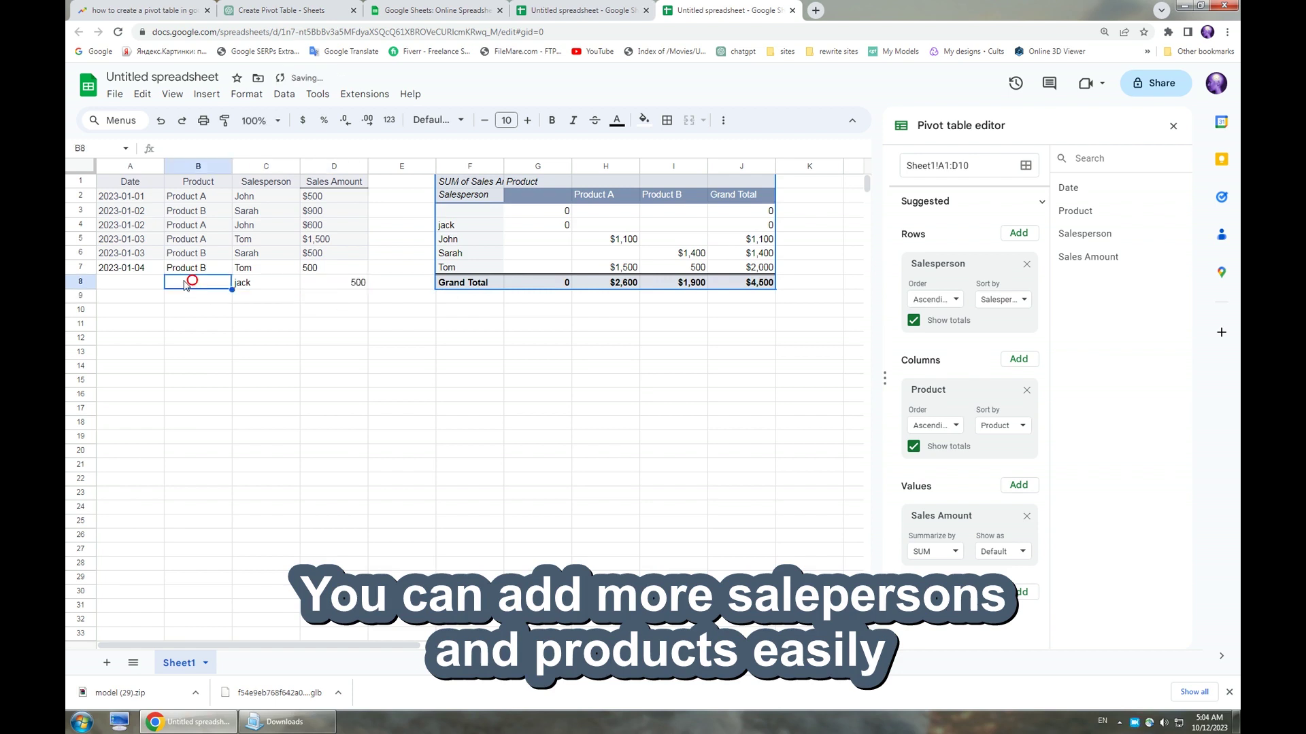
click(192, 181)
click(189, 286)
text(P)
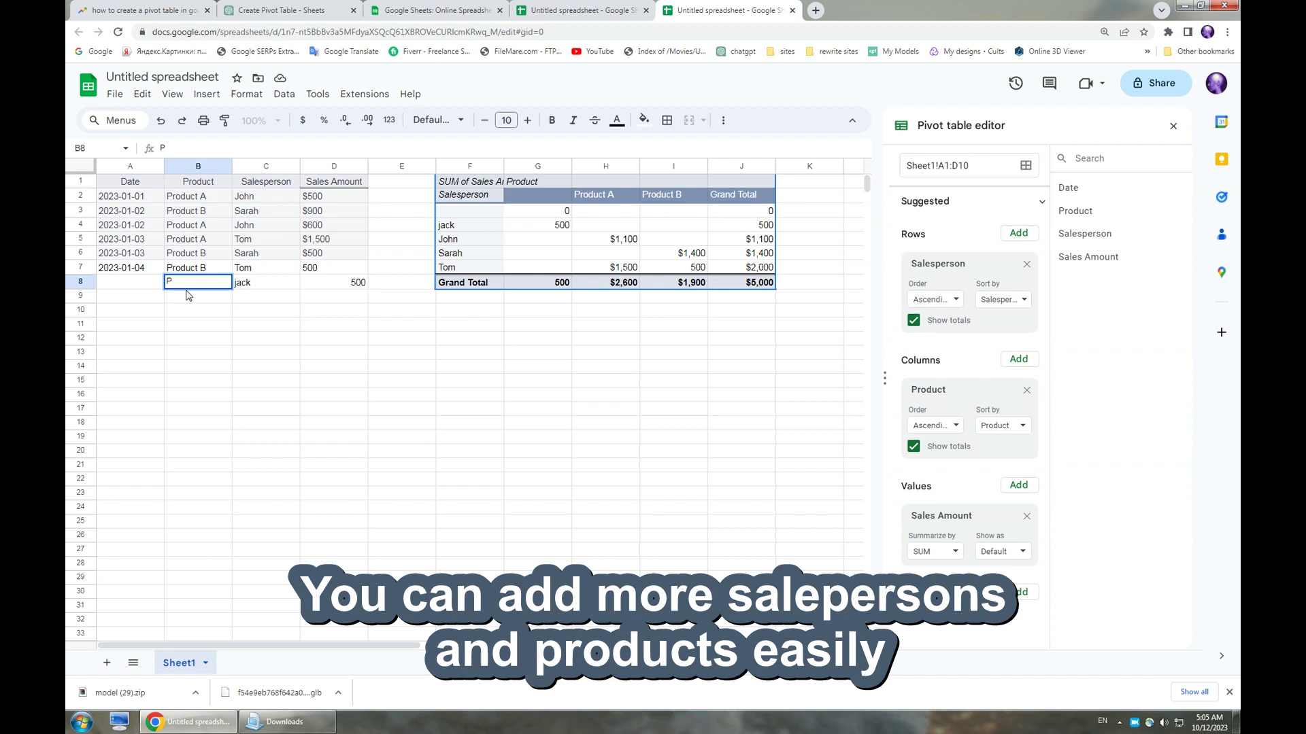
text(roduct C)
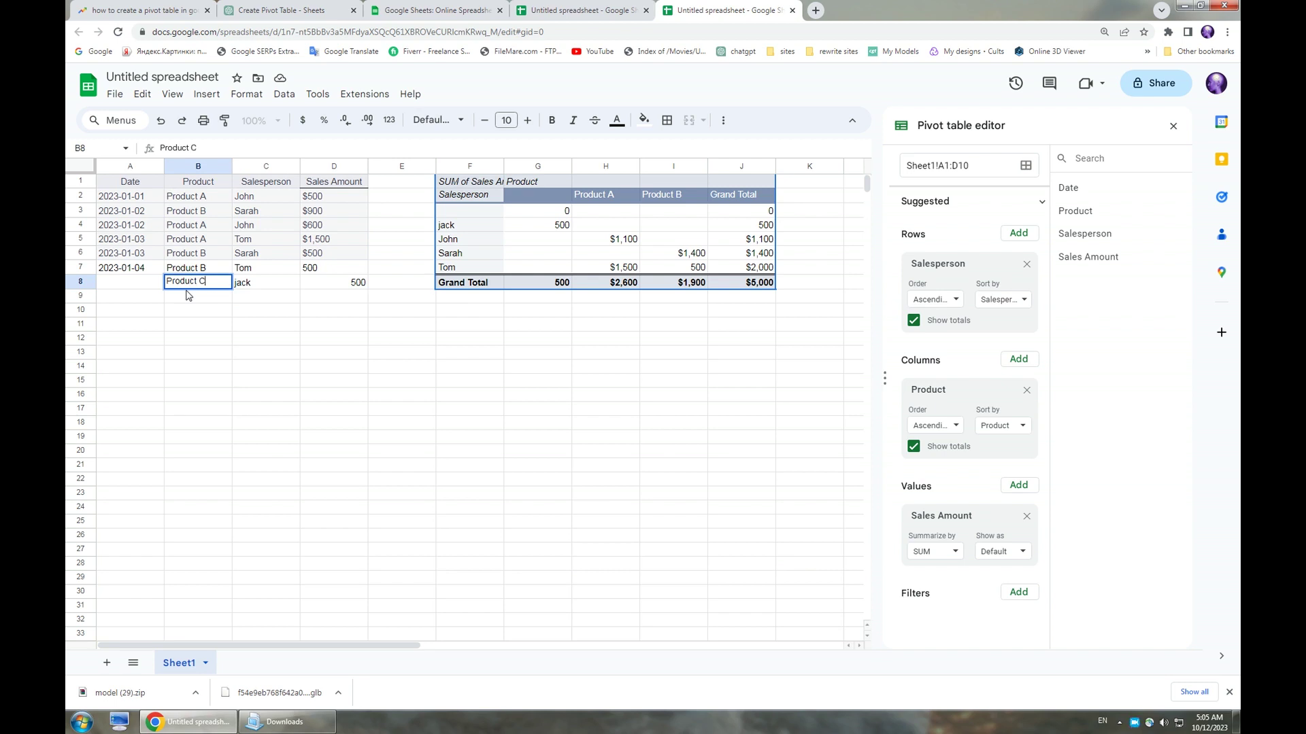
key(Return)
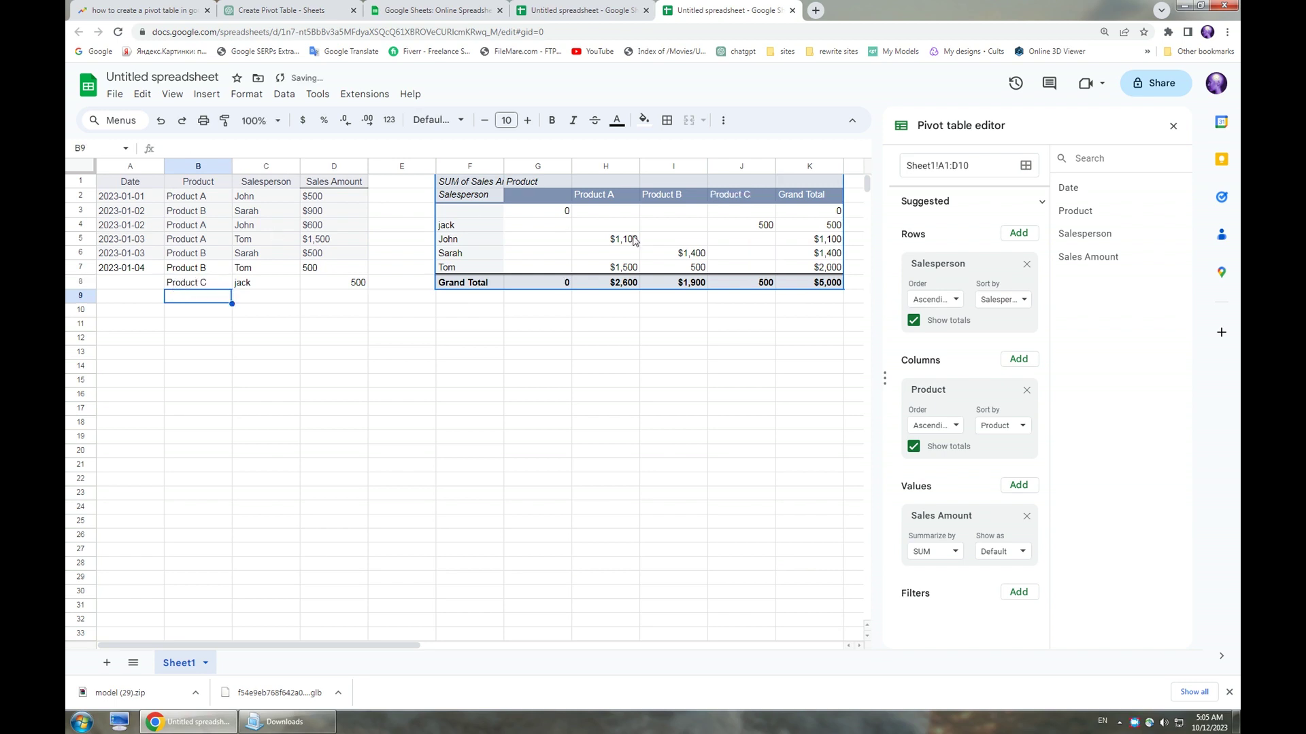
click(740, 201)
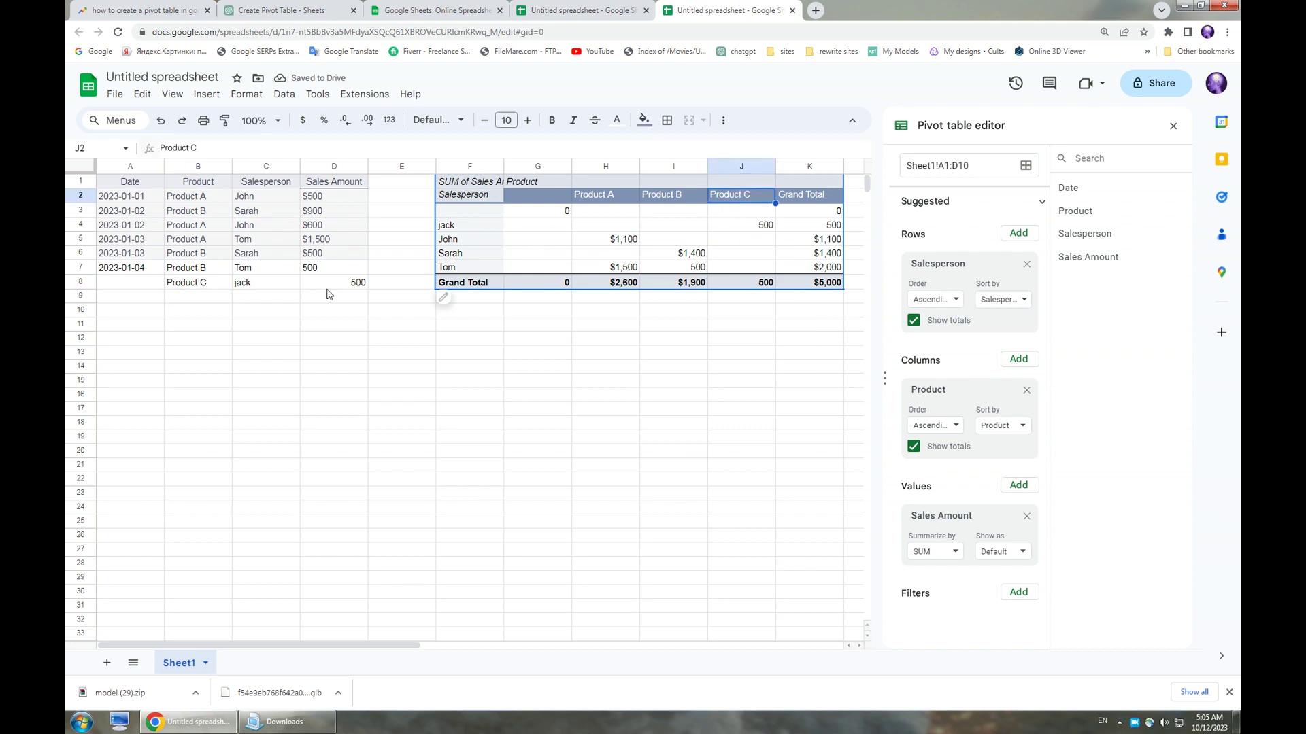
Enter the date 2023-01-04 in cell A8 of the new salesperson's row.
click(114, 287)
double_click(113, 284)
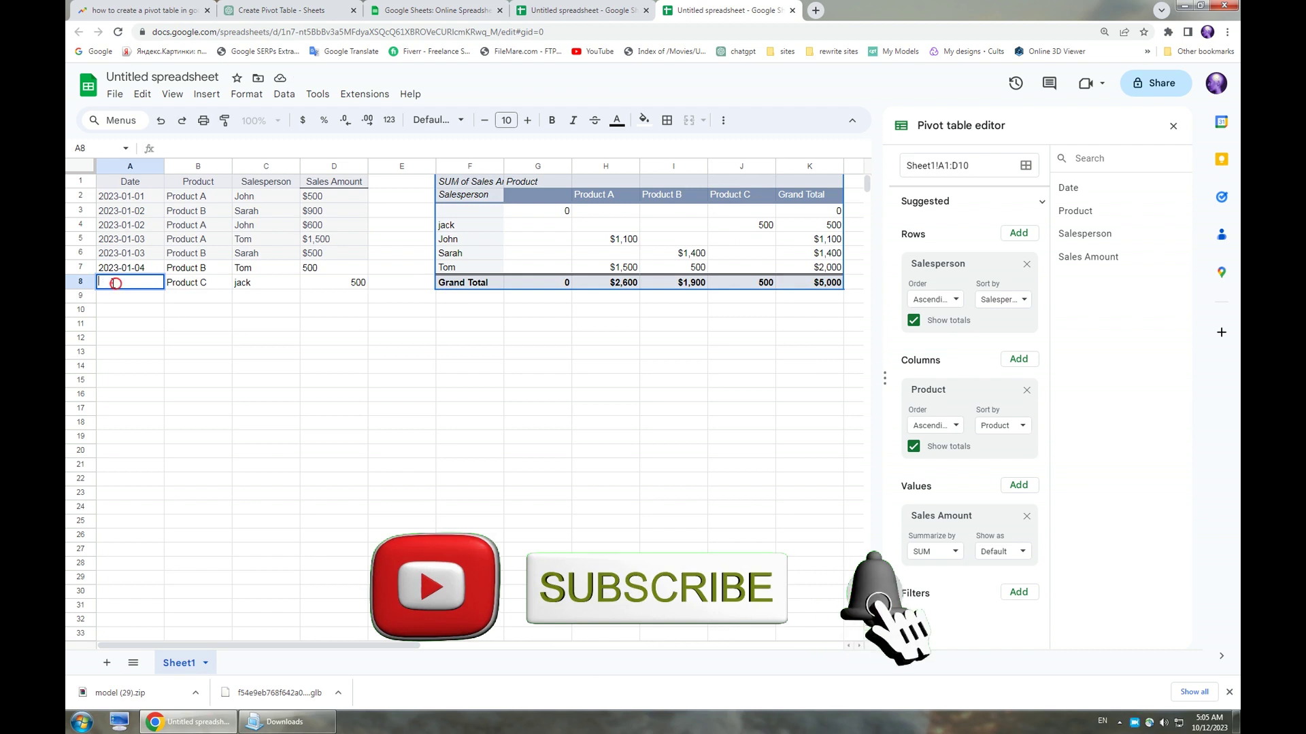
text(2023)
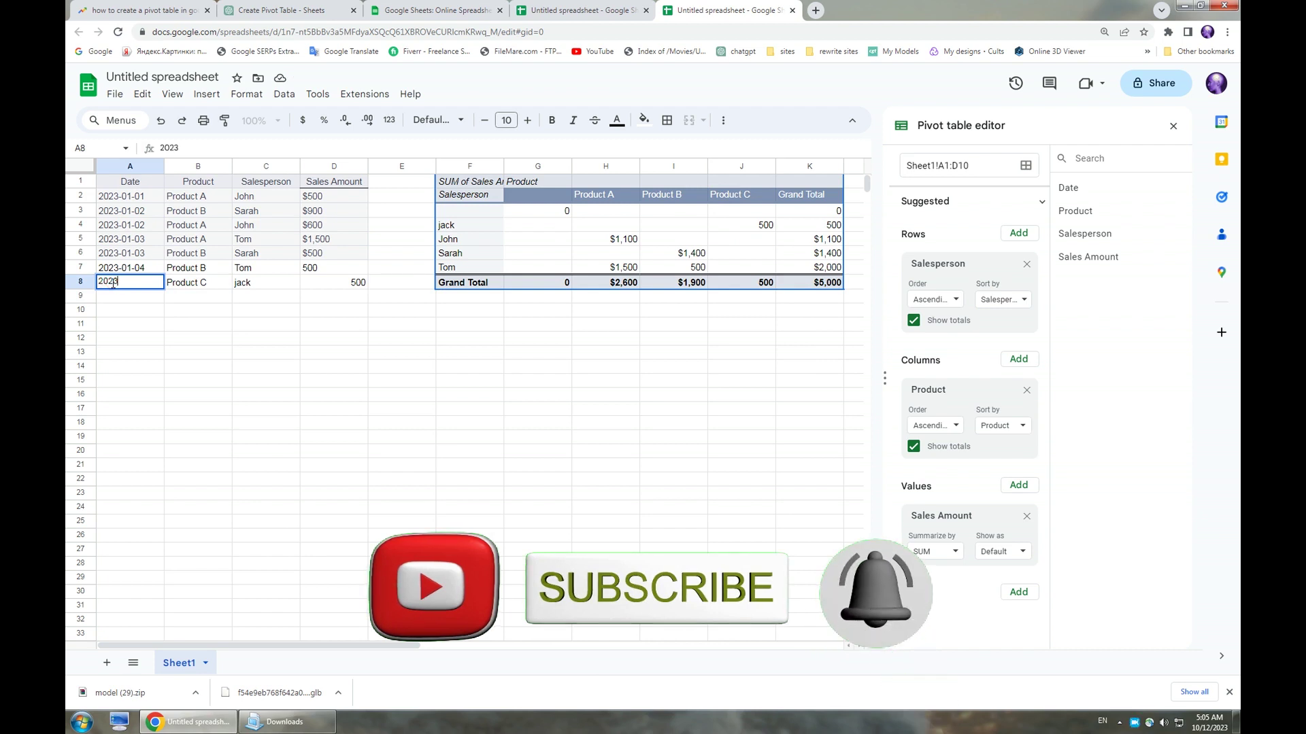
text(-01-)
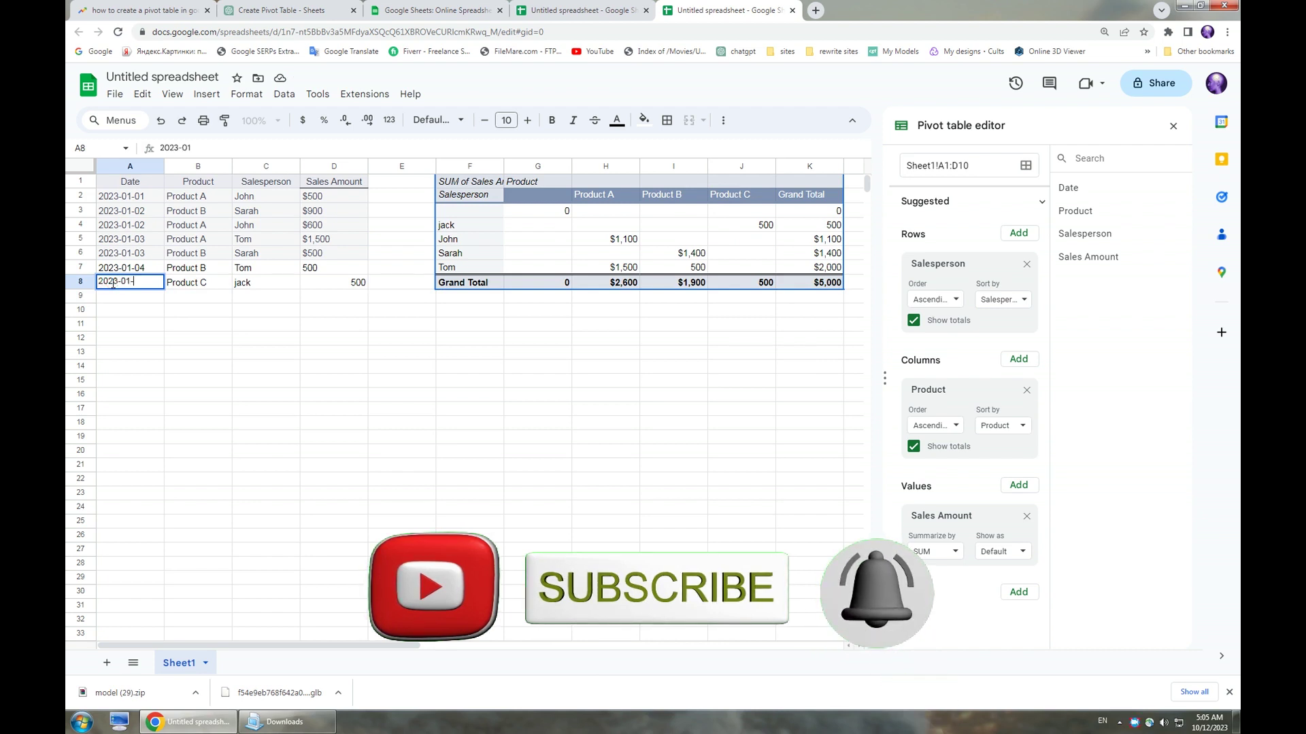
text(04)
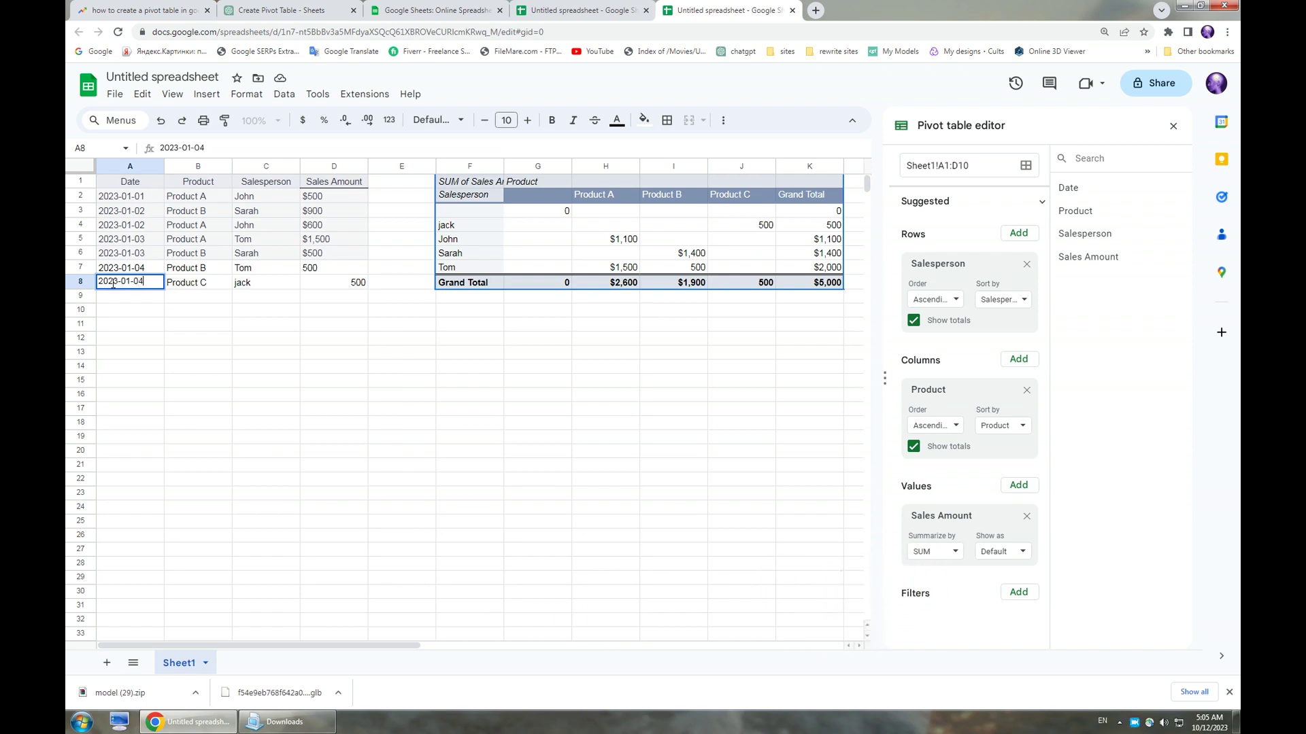
key(Return)
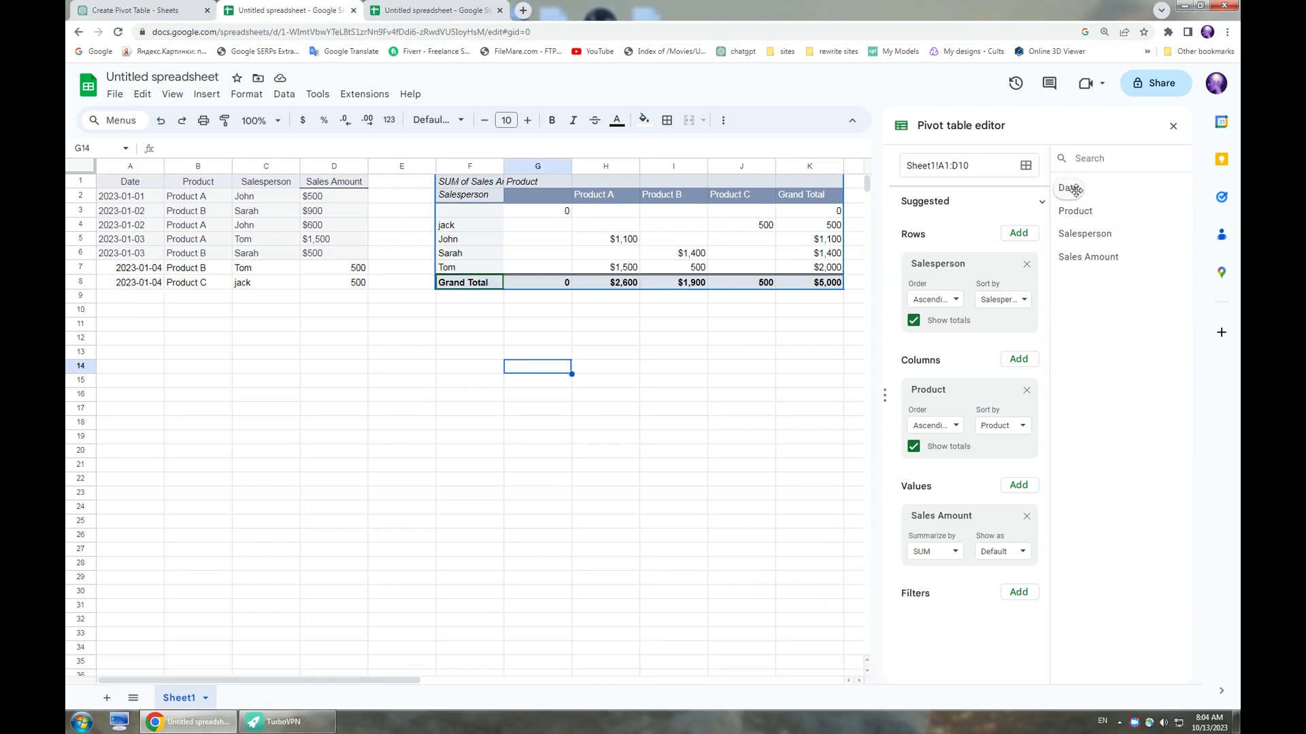
Add Date to the pivot table's rows below Salesperson and check one salesperson's dates and Product B amounts.
drag(1071, 190, 925, 353)
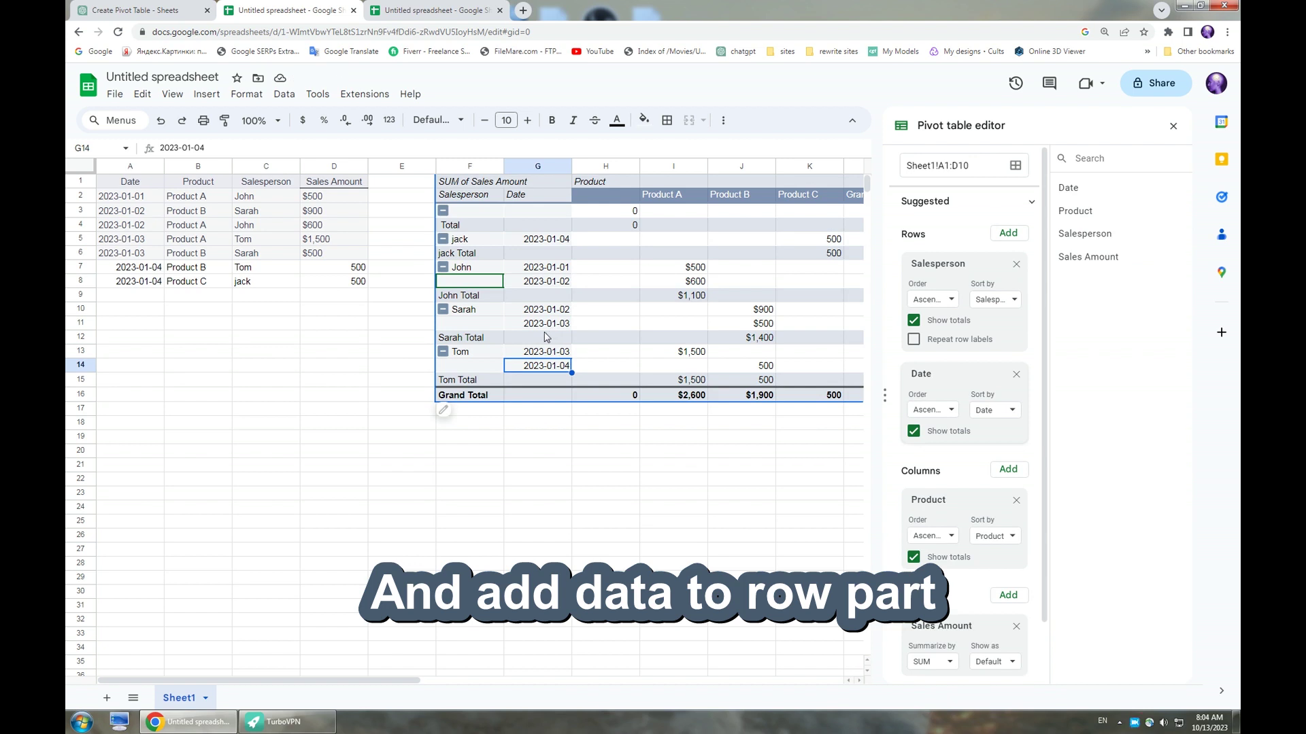
click(541, 310)
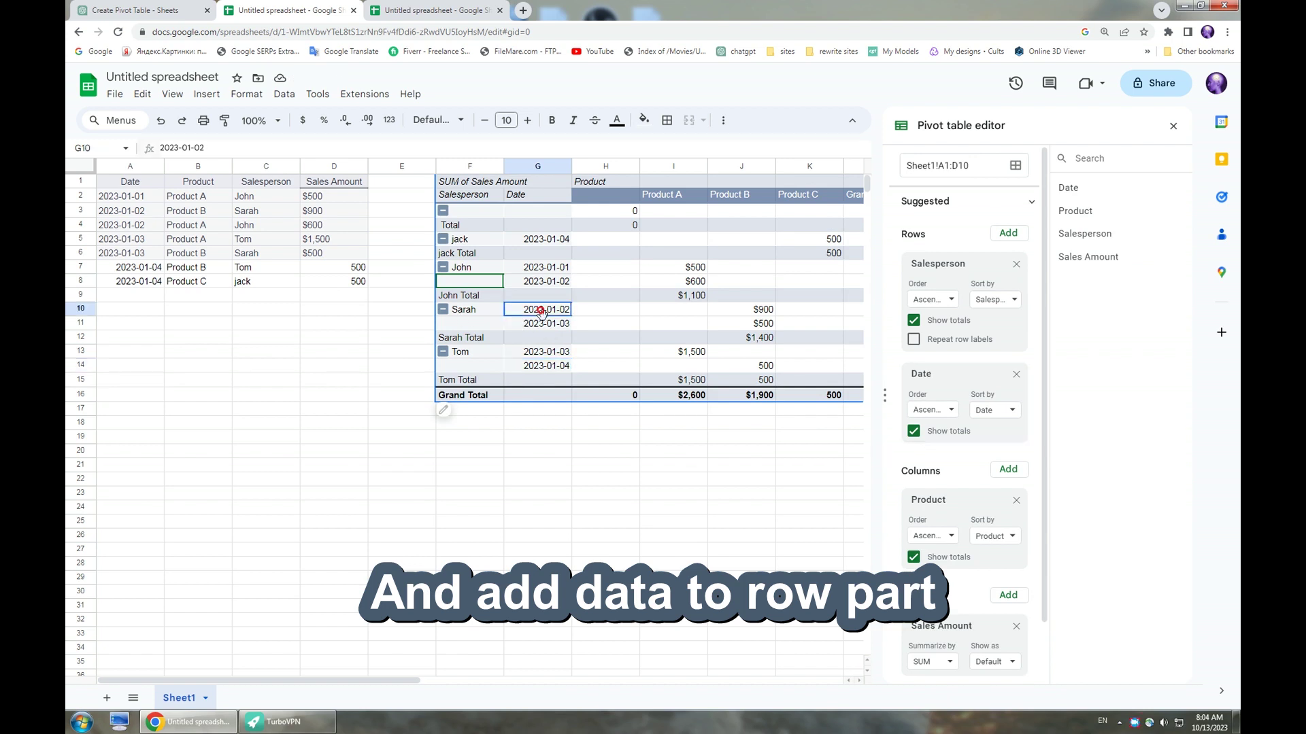
click(546, 325)
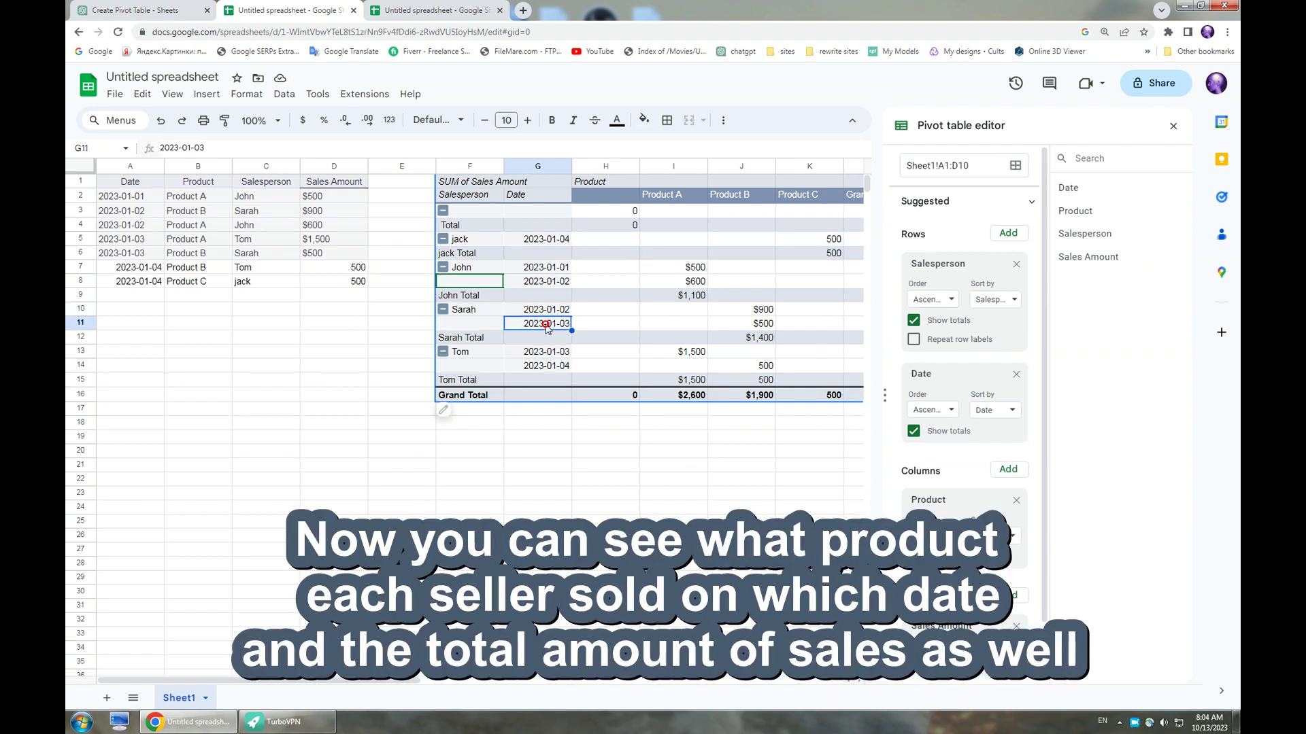
click(756, 311)
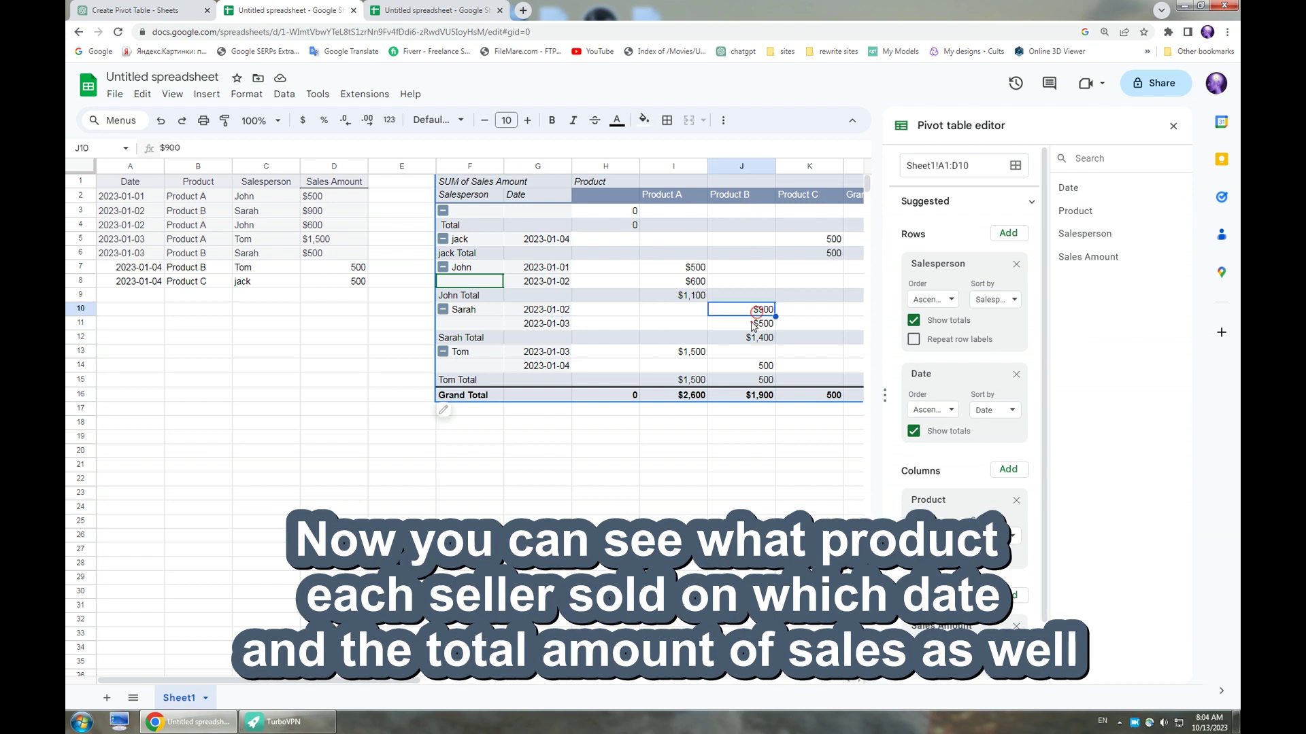
click(754, 323)
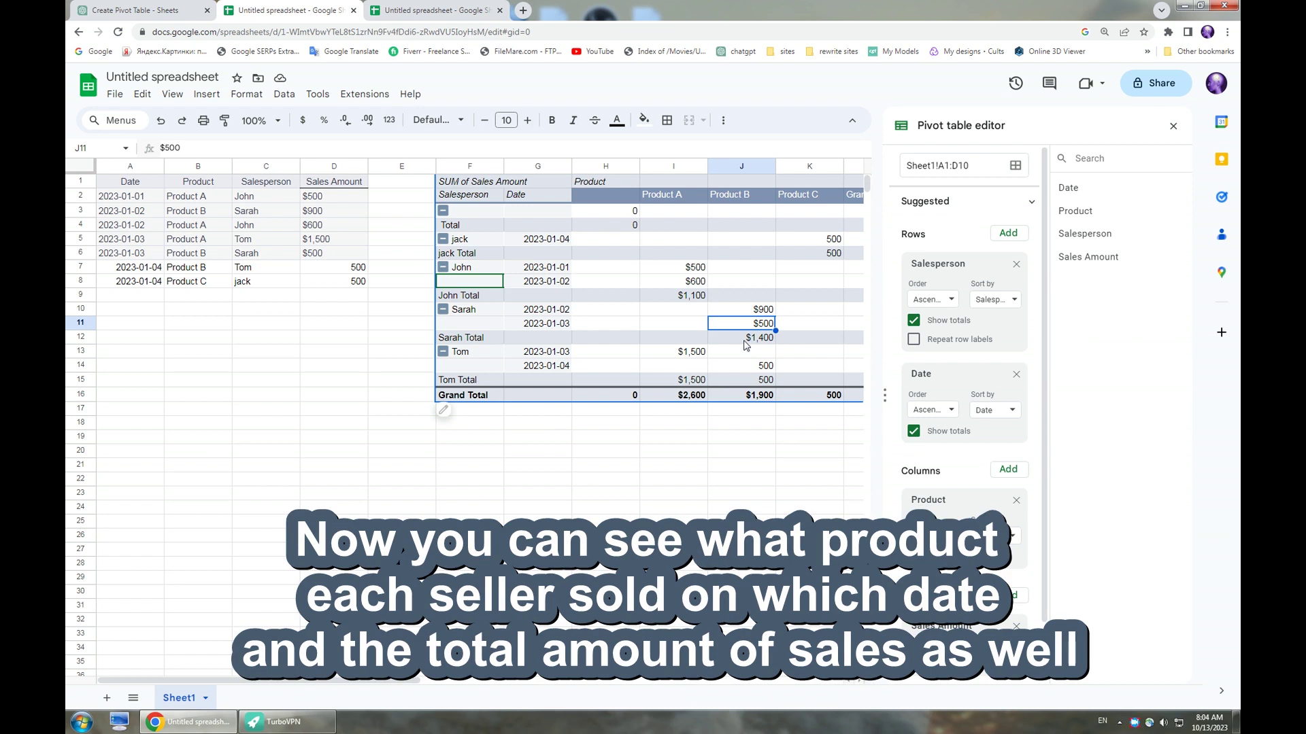
Check the remaining salespeople's dates, product amounts and totals across the pivot table, including the Grand Total column.
click(746, 340)
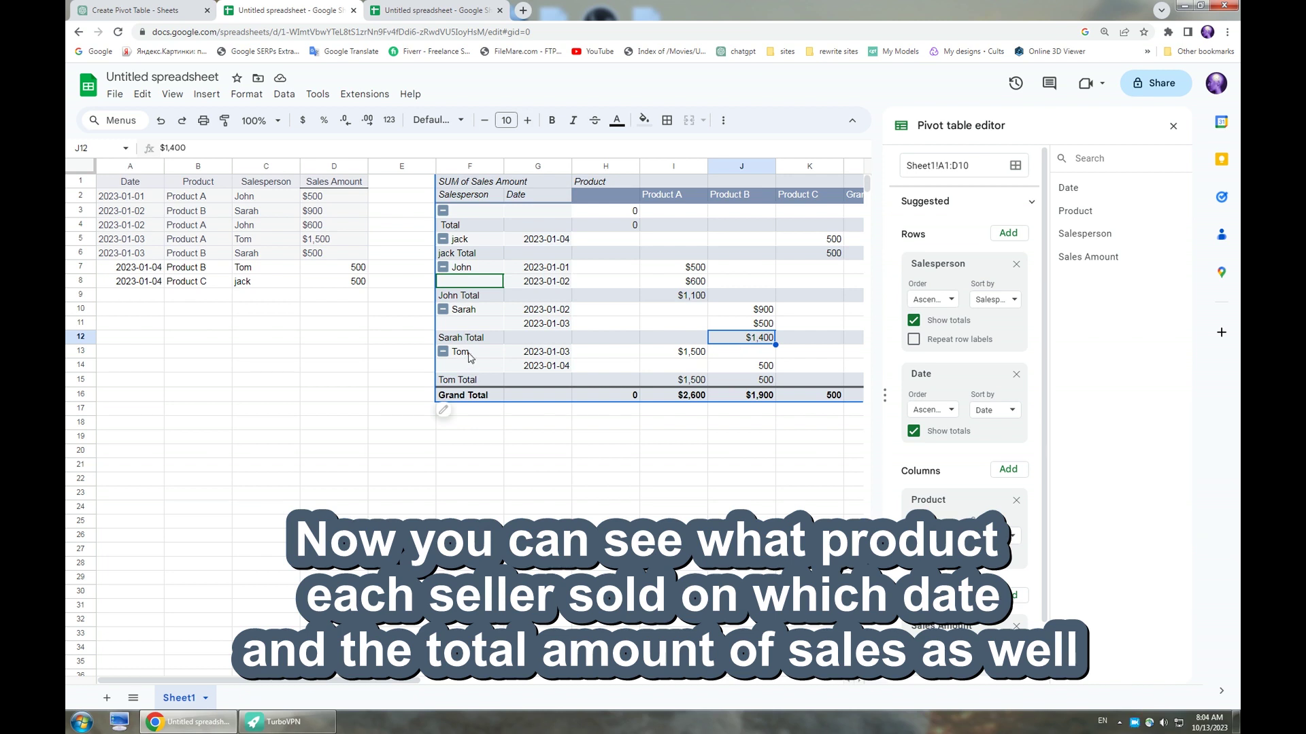
click(552, 352)
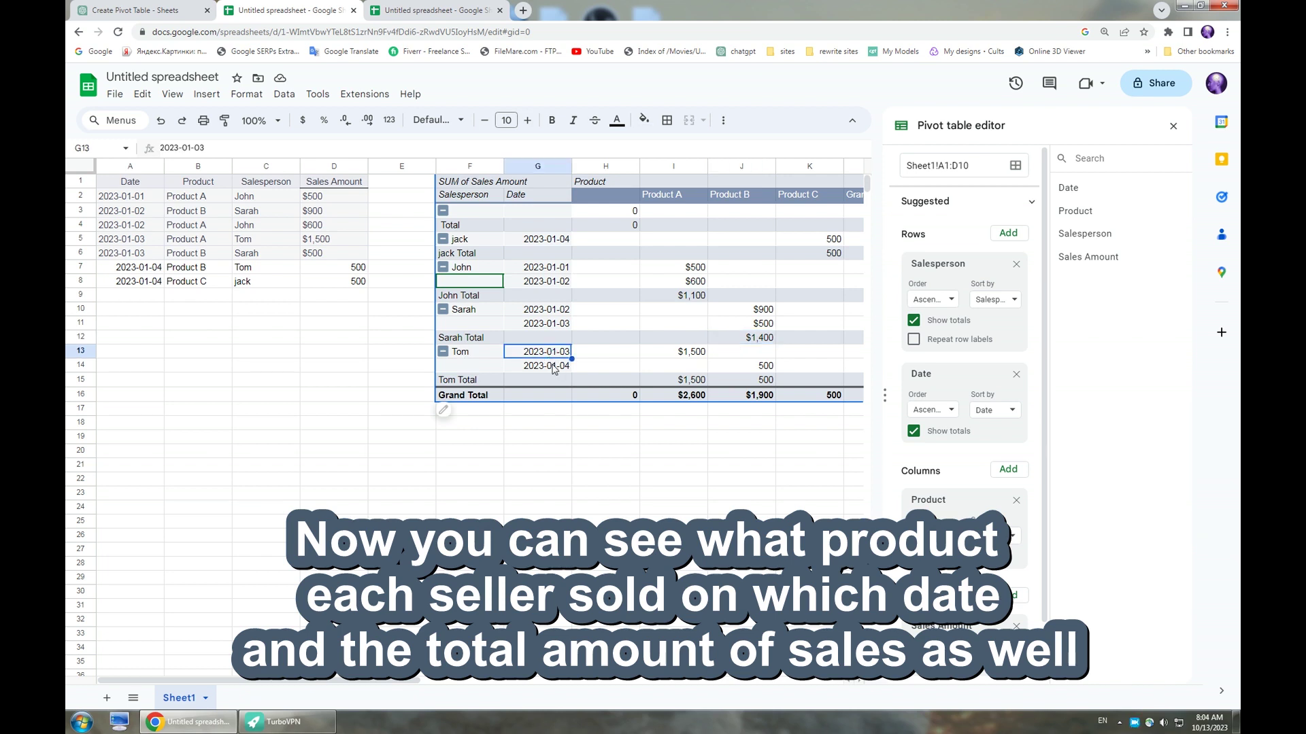
click(685, 355)
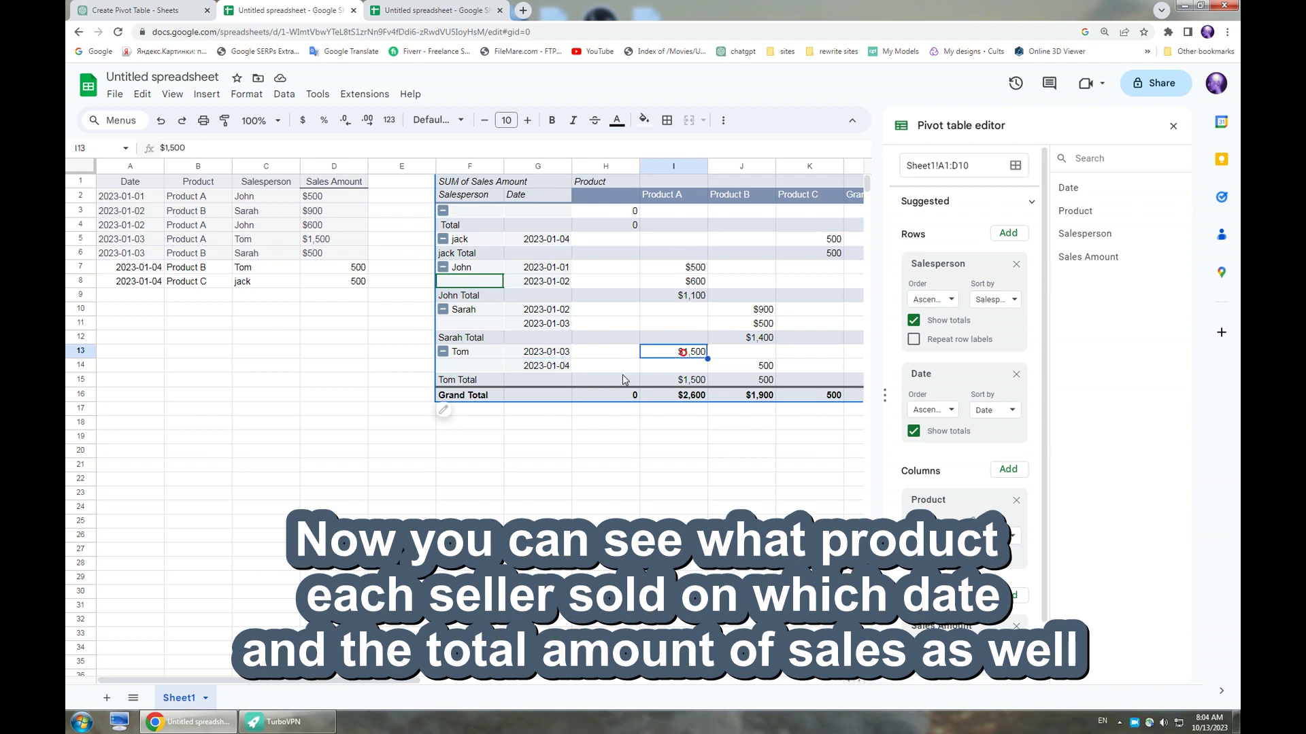
click(545, 366)
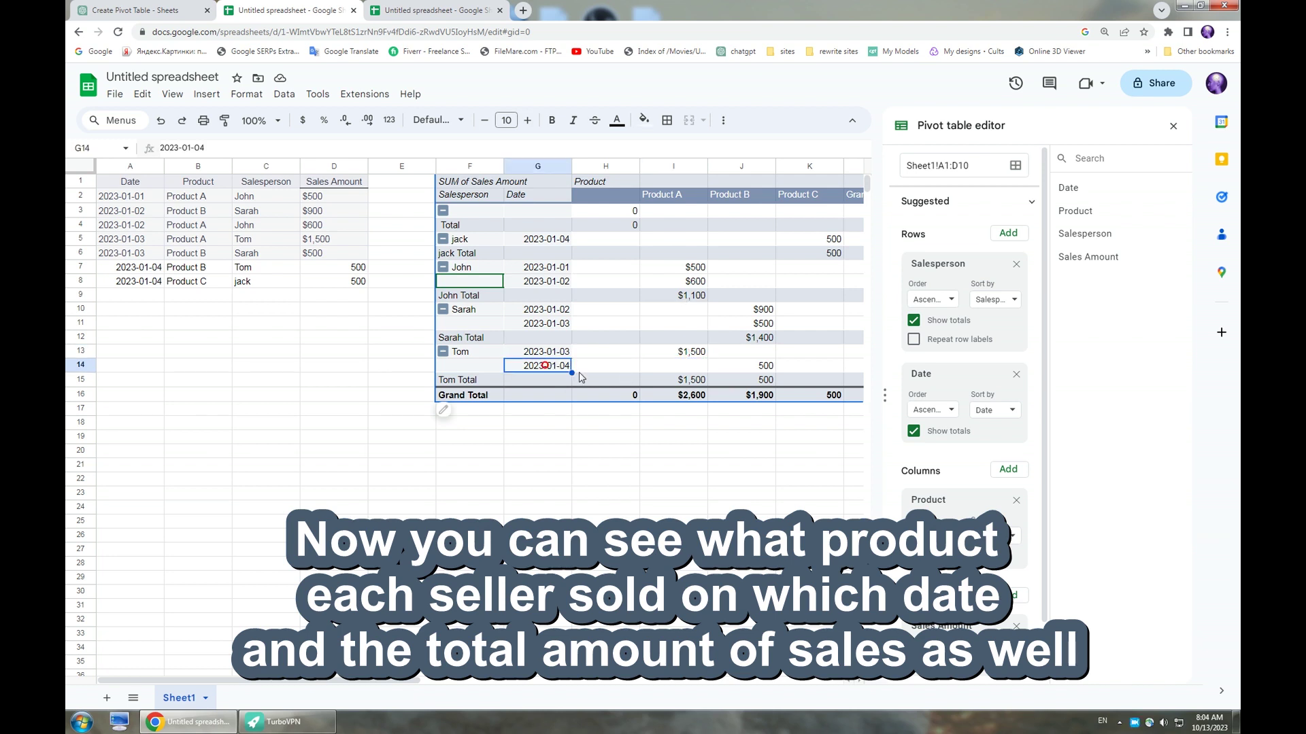
click(751, 369)
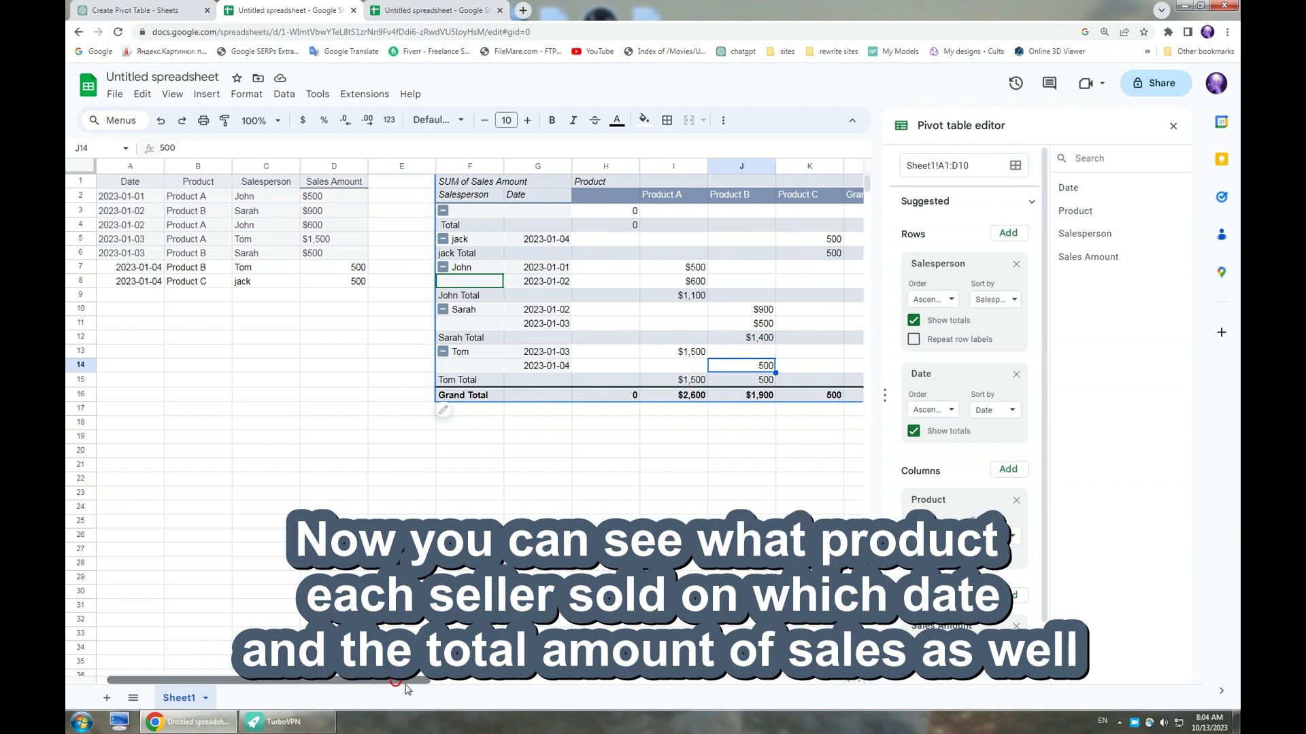
drag(407, 684, 481, 691)
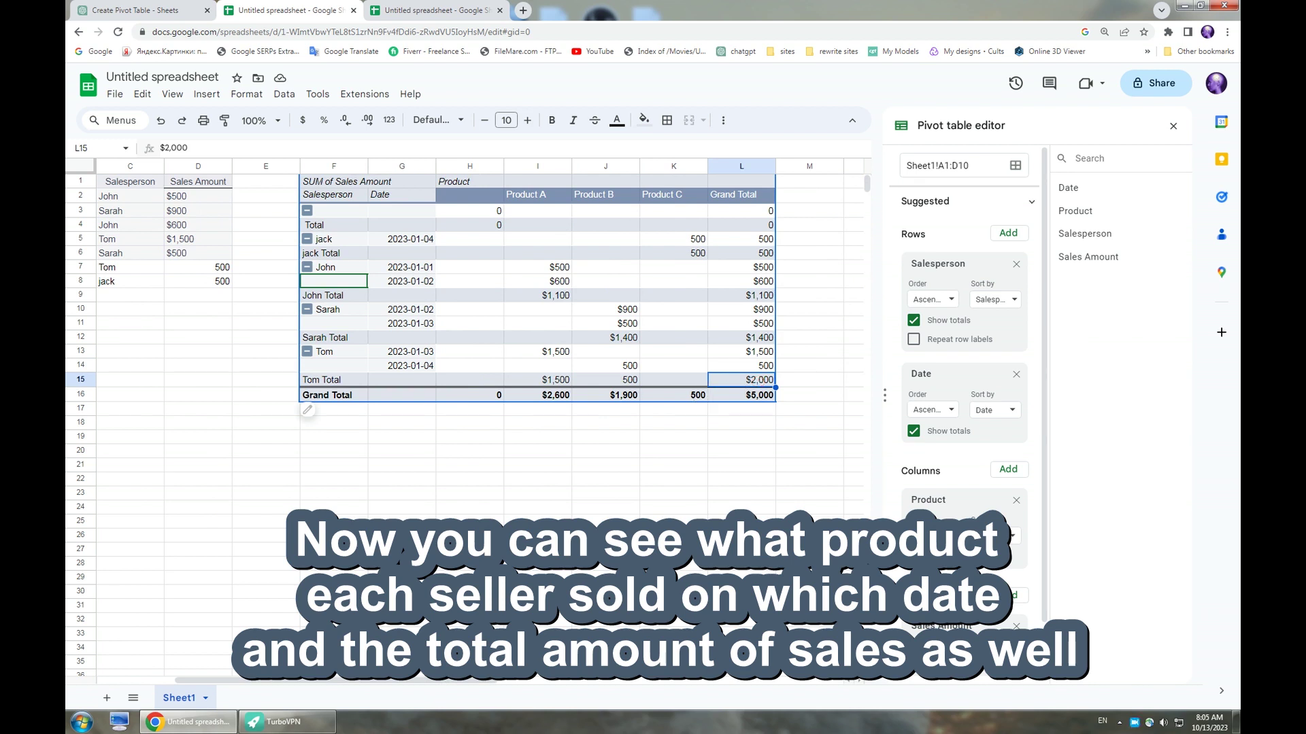
drag(458, 682, 371, 684)
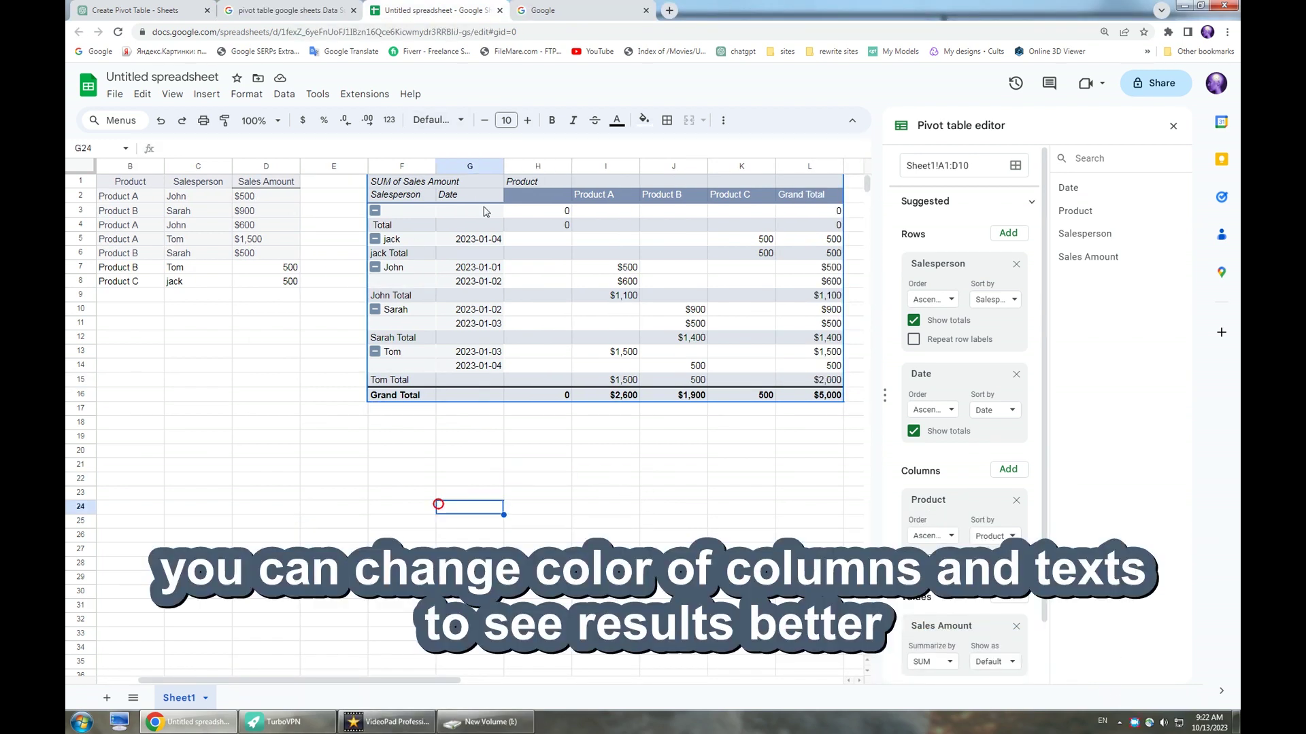
Give the first named salesperson's cell F5 in the pivot table a bright green fill and blue text.
click(393, 241)
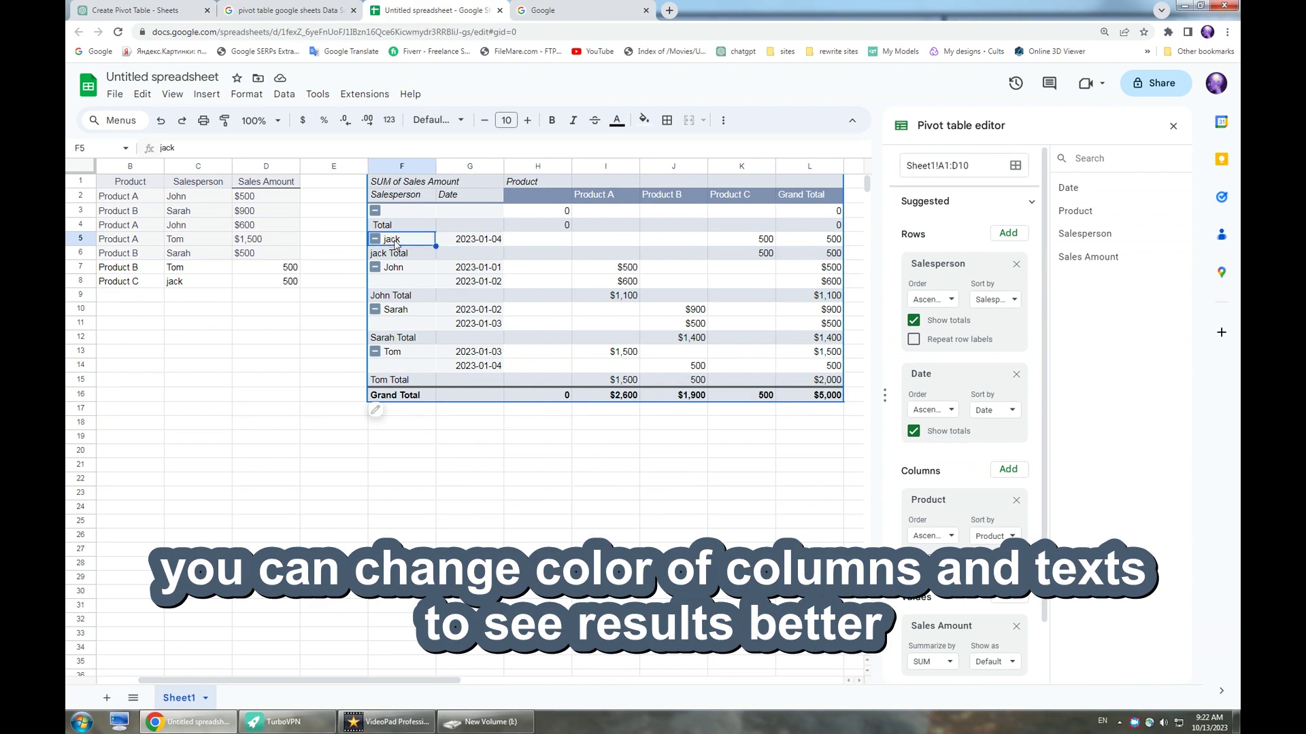
click(618, 123)
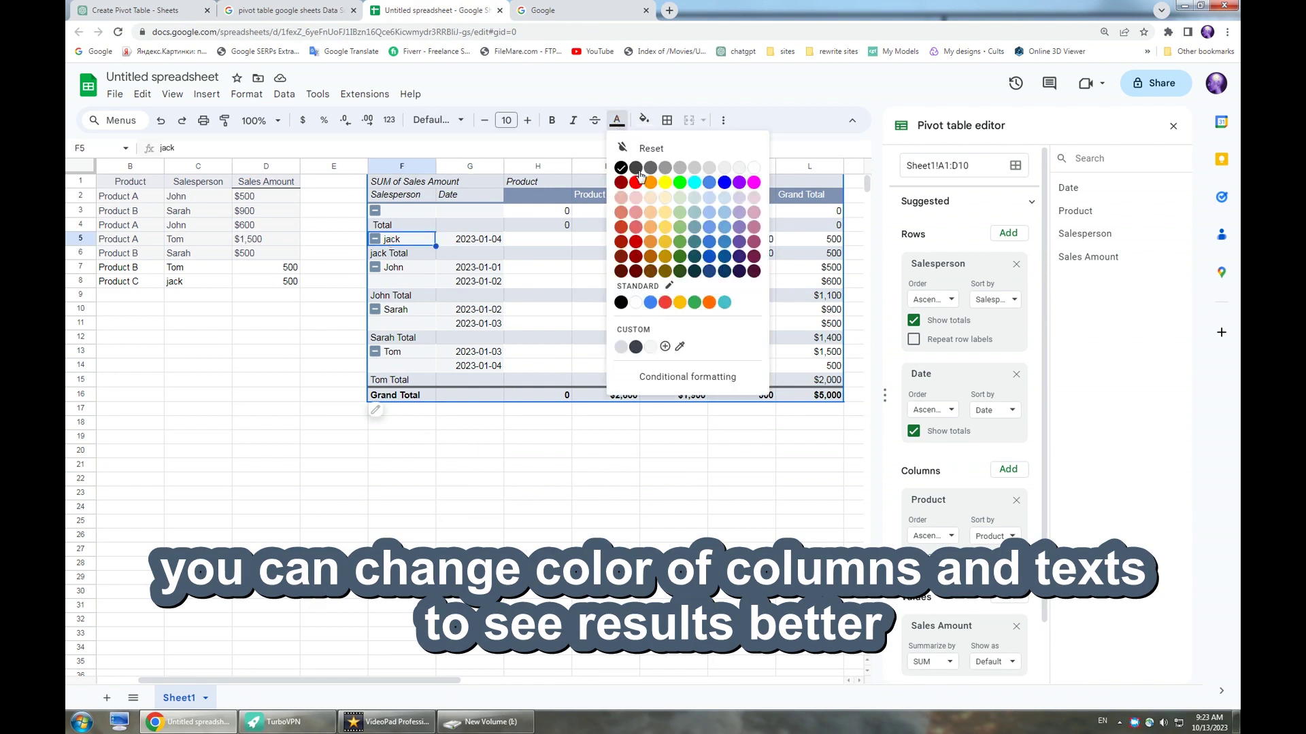
click(680, 182)
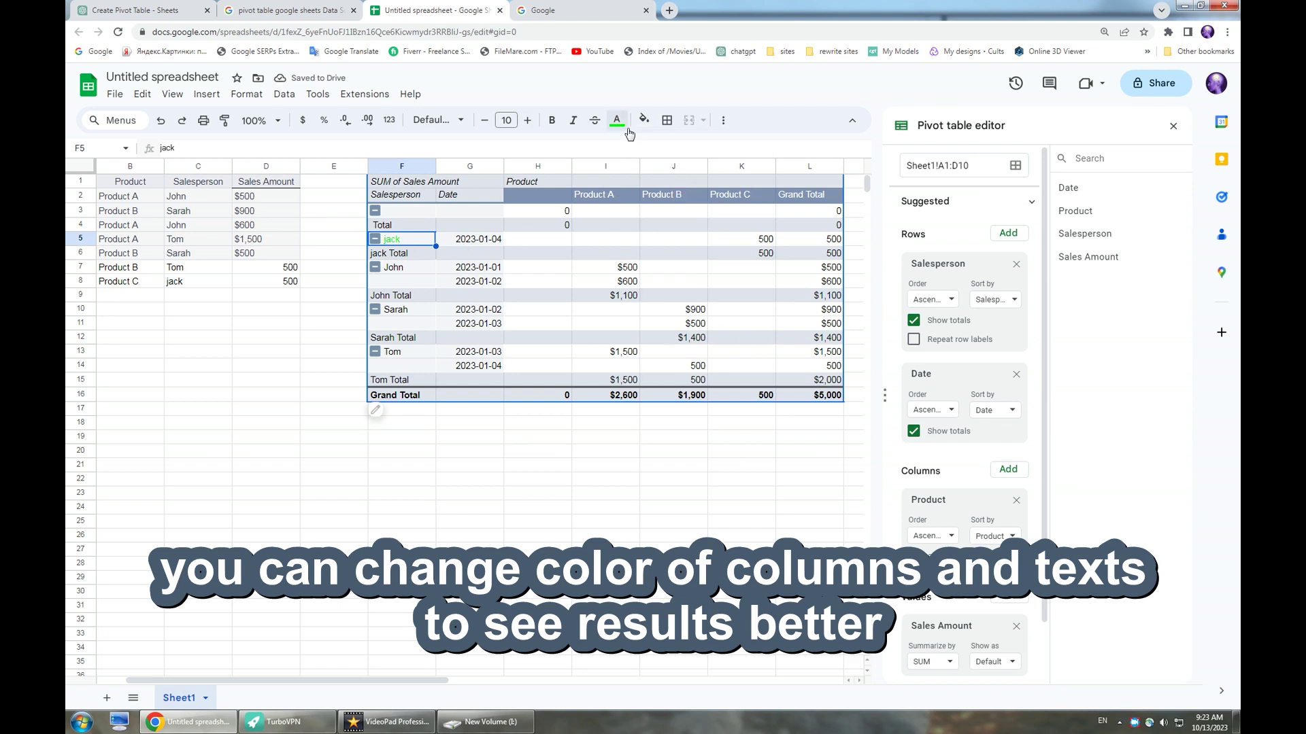
click(643, 120)
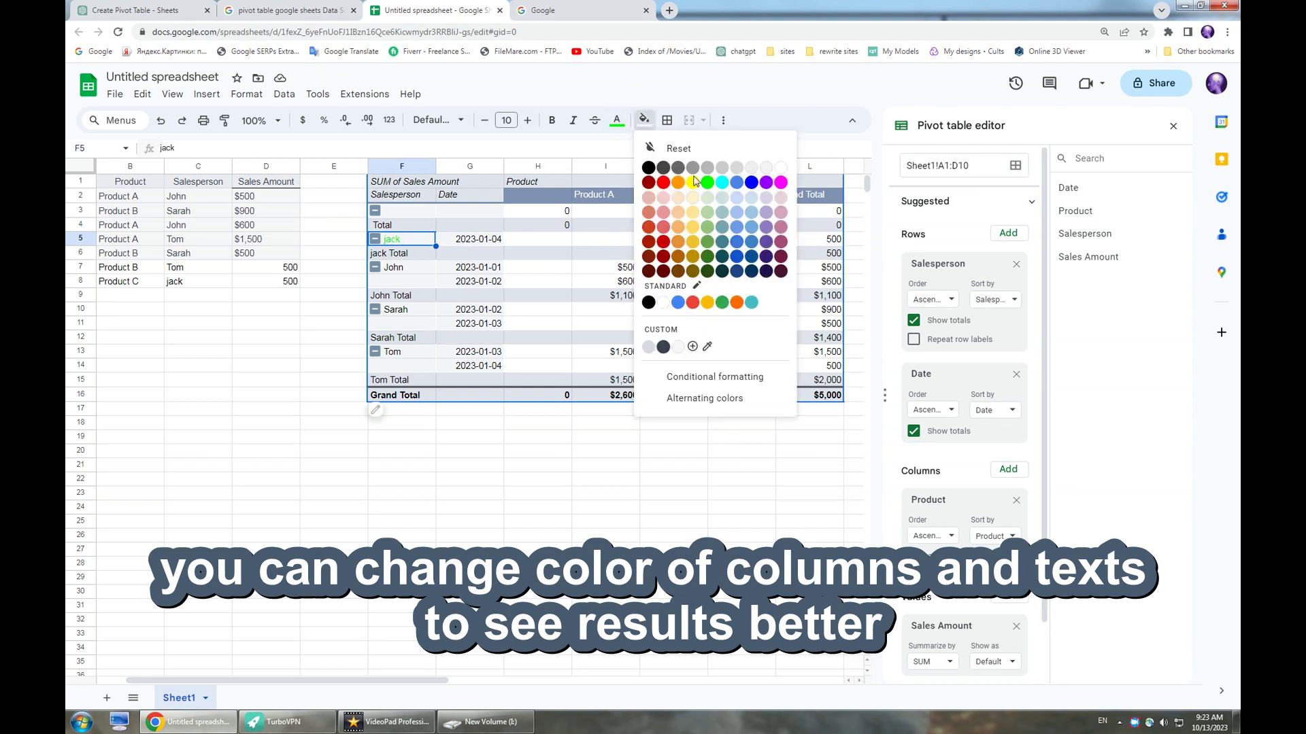
click(705, 186)
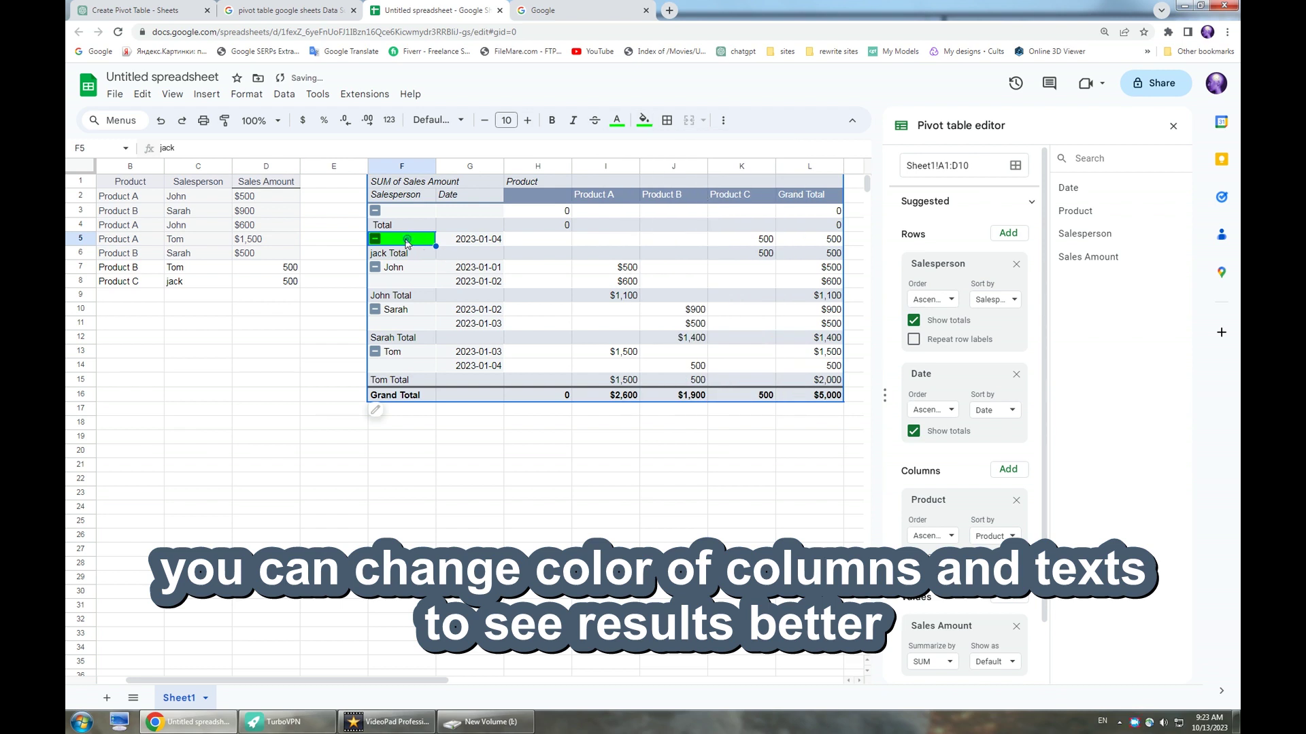
click(617, 121)
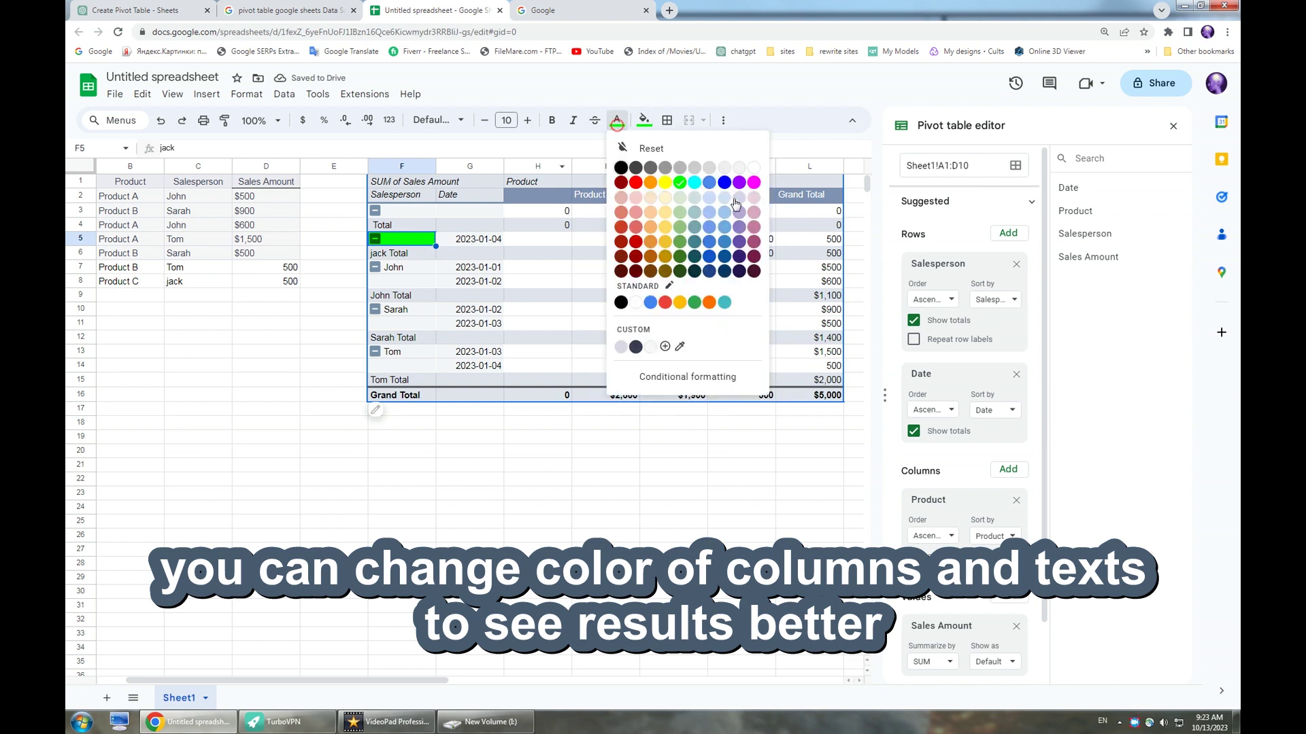
click(724, 182)
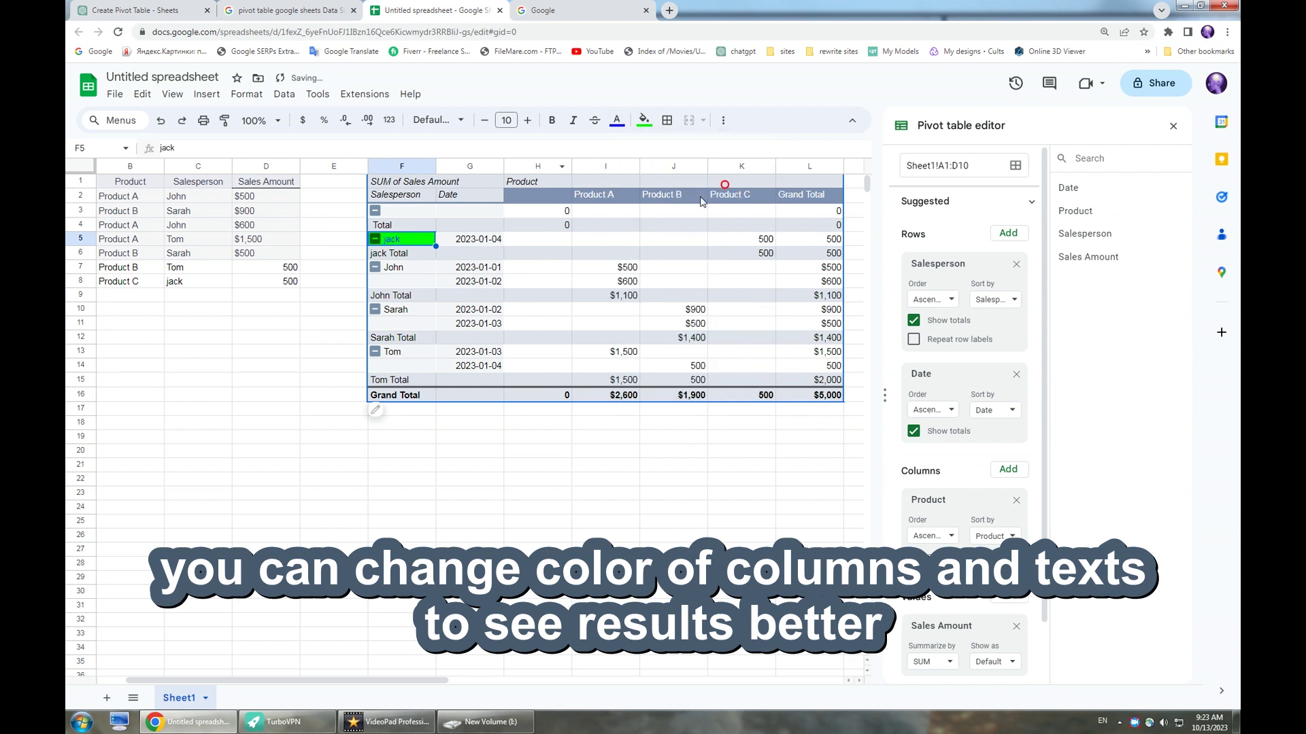
Fill the salesperson cell F7 in the pivot table with light yellow.
click(399, 268)
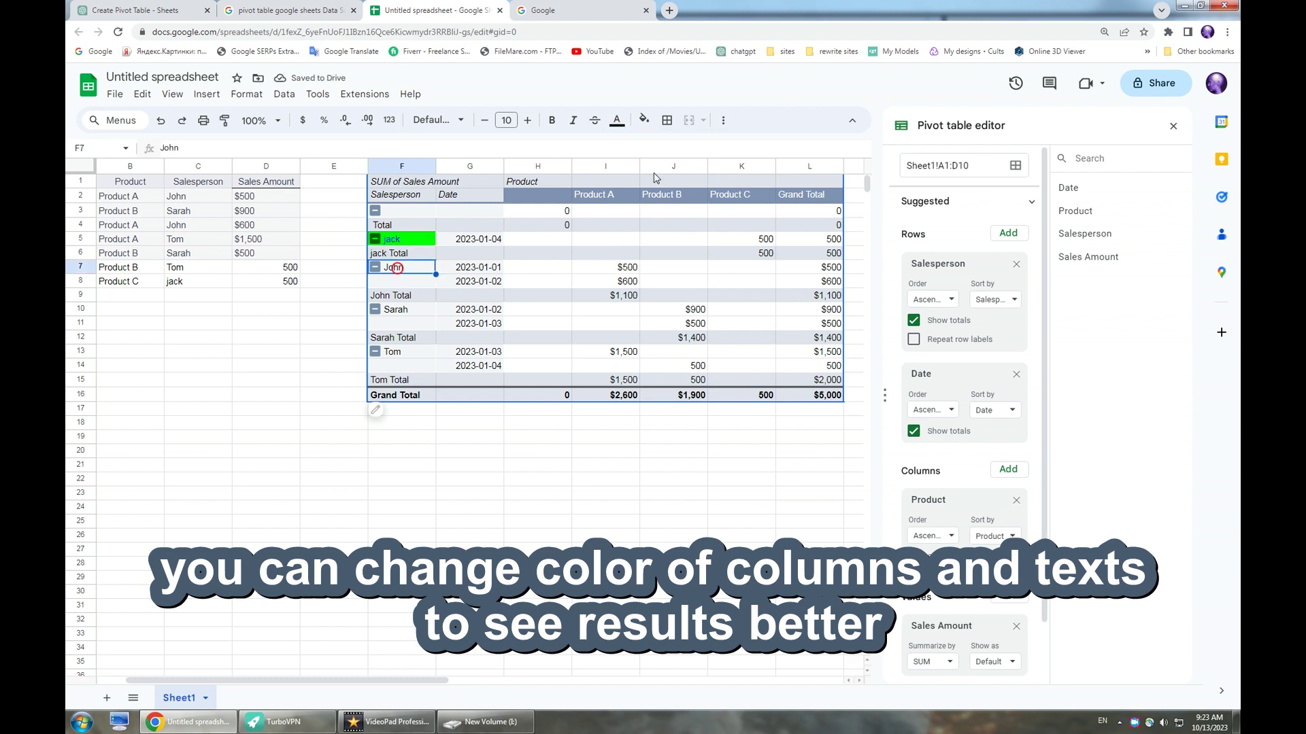
click(644, 121)
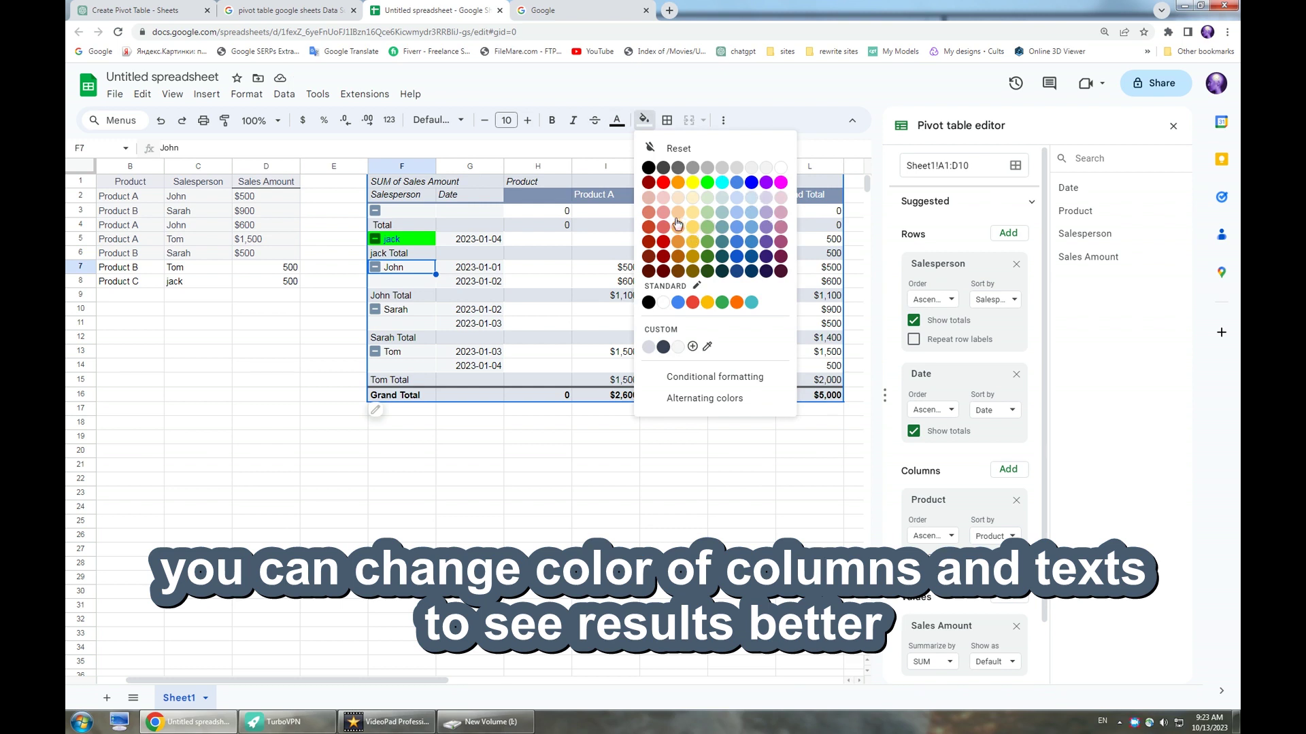
click(692, 197)
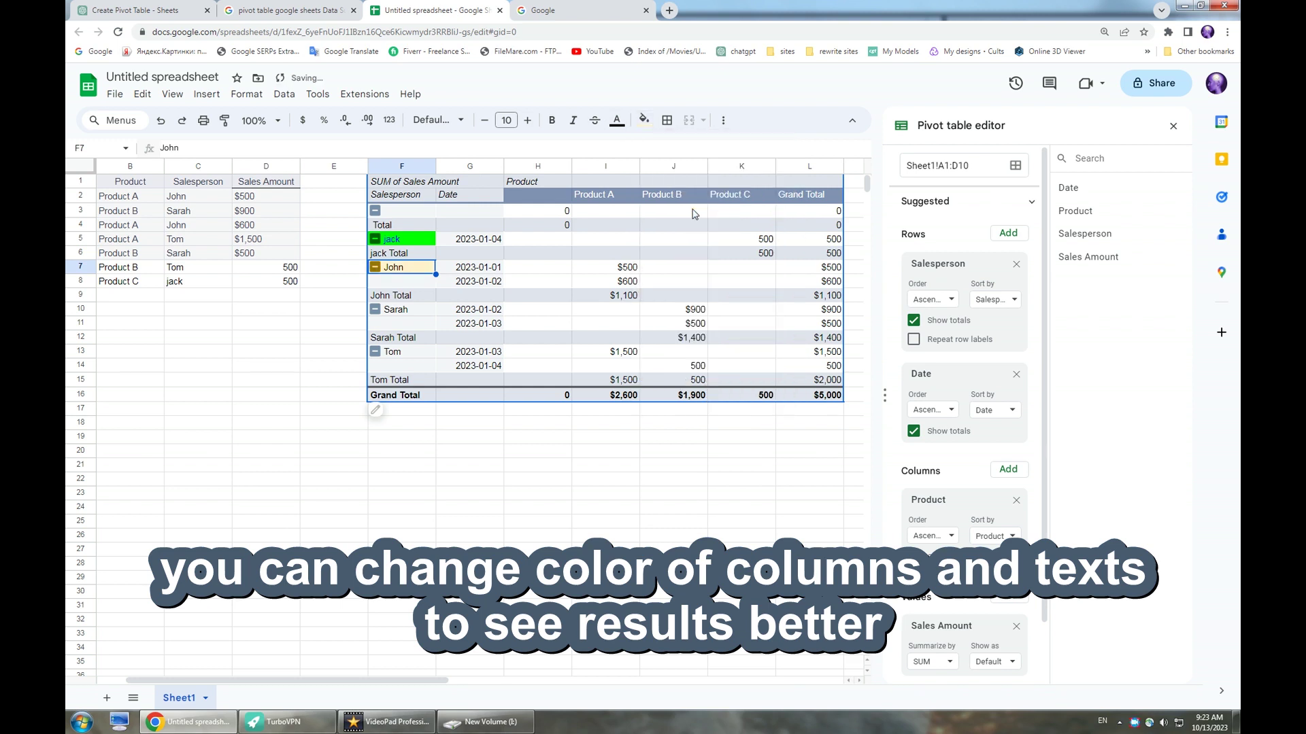
Try a dark green fill on the salesperson cell F10 and replace it with orange.
click(393, 309)
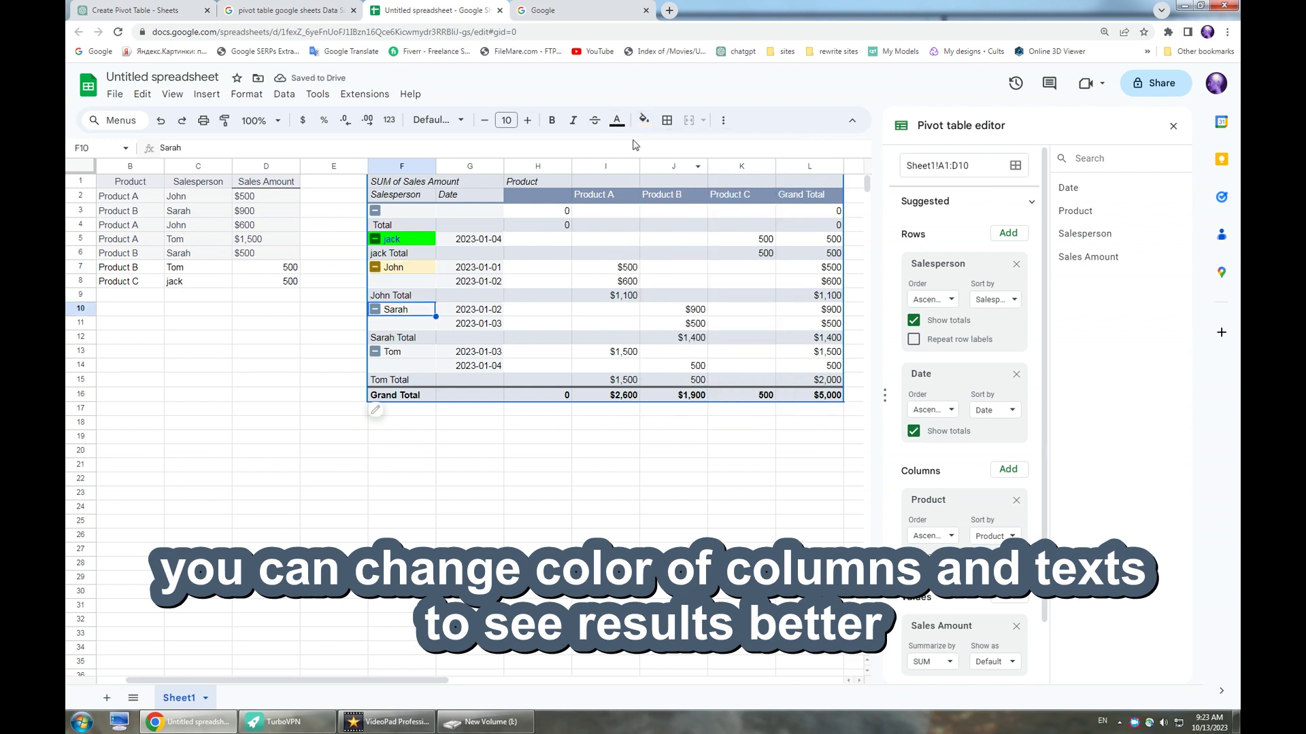
click(643, 120)
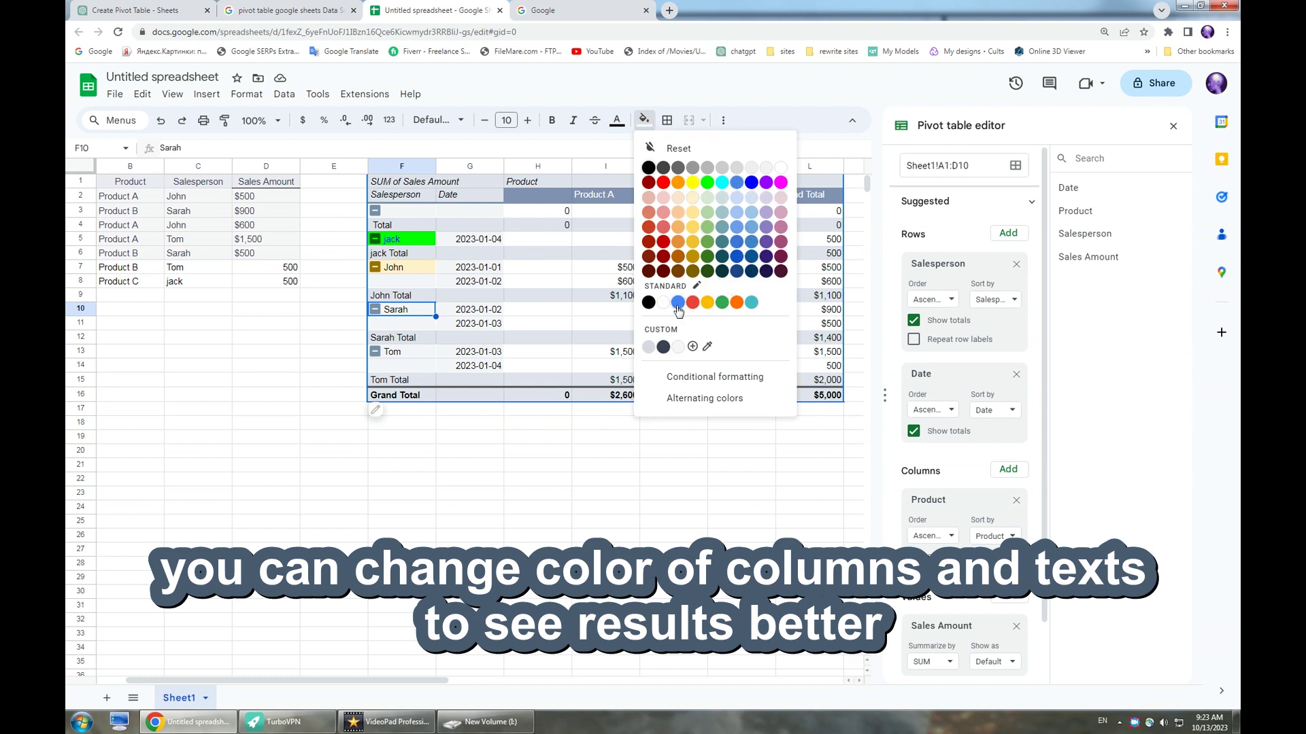
click(708, 257)
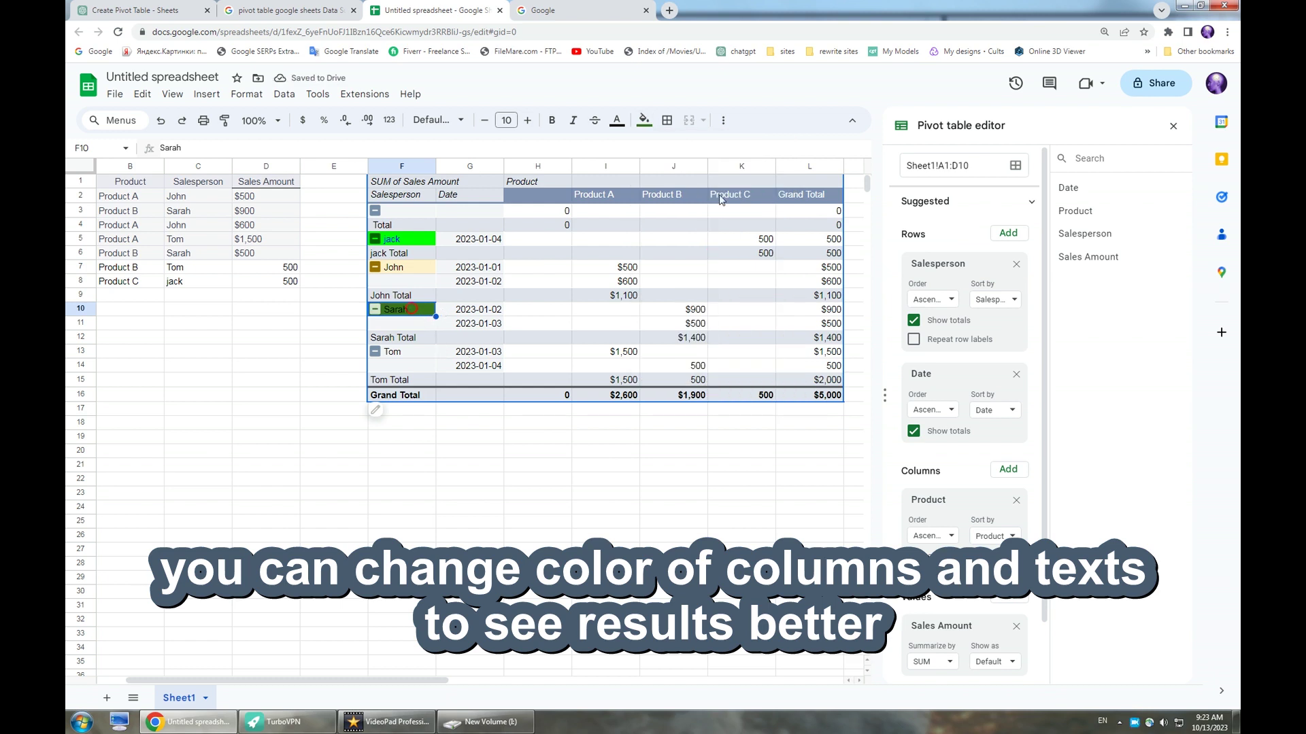
click(642, 121)
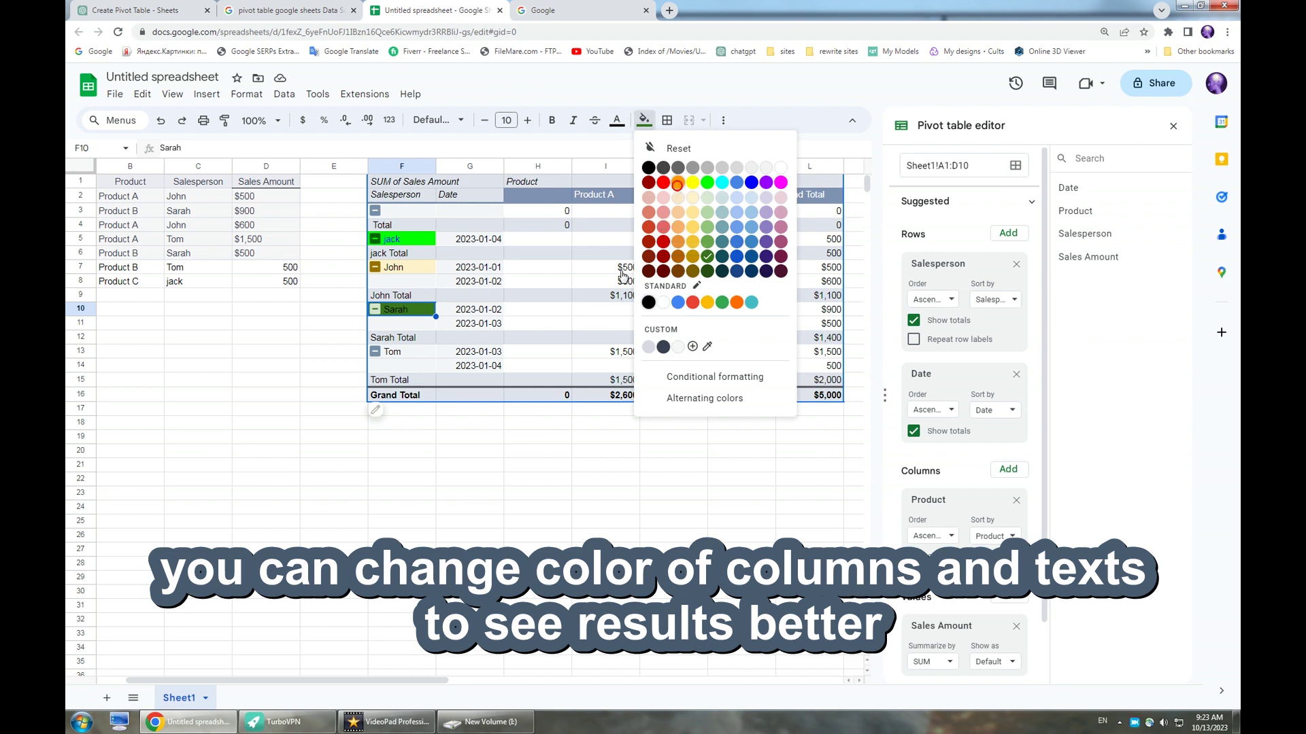
click(678, 182)
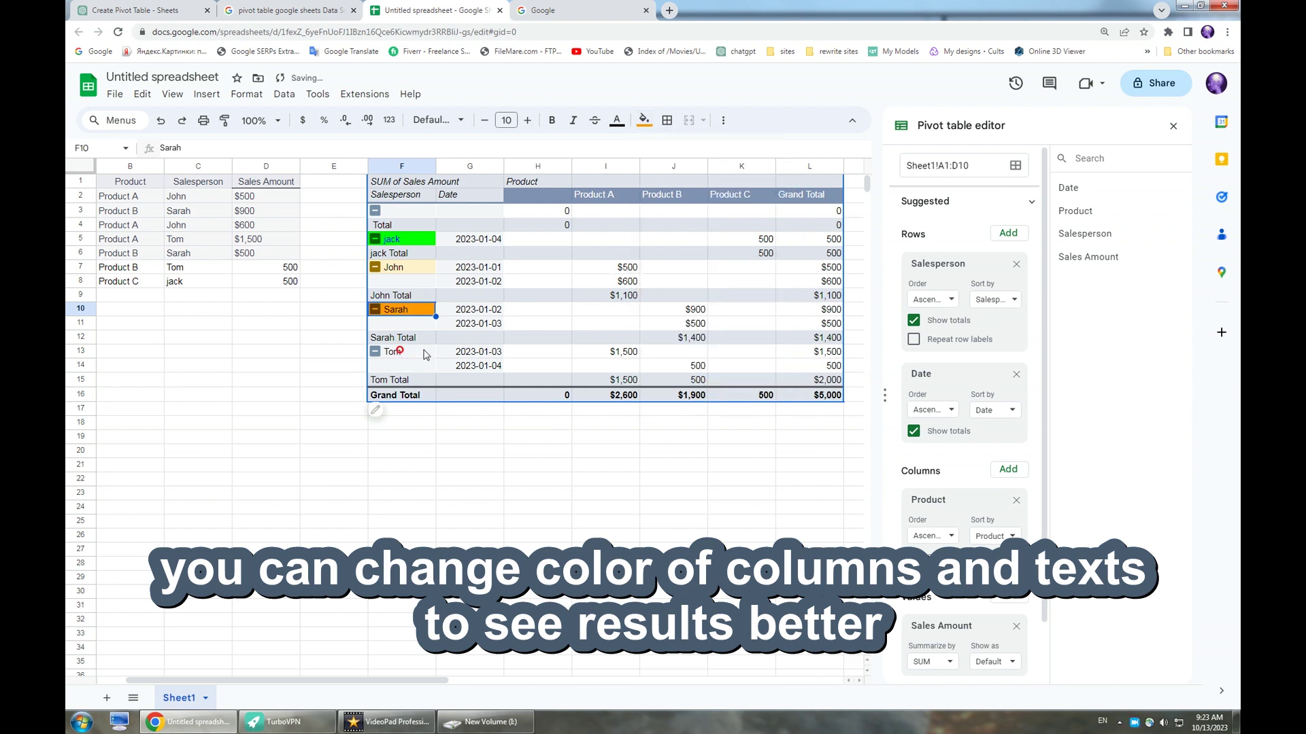
Fill the salesperson cell F13 in the pivot table with dark red.
click(404, 354)
click(643, 121)
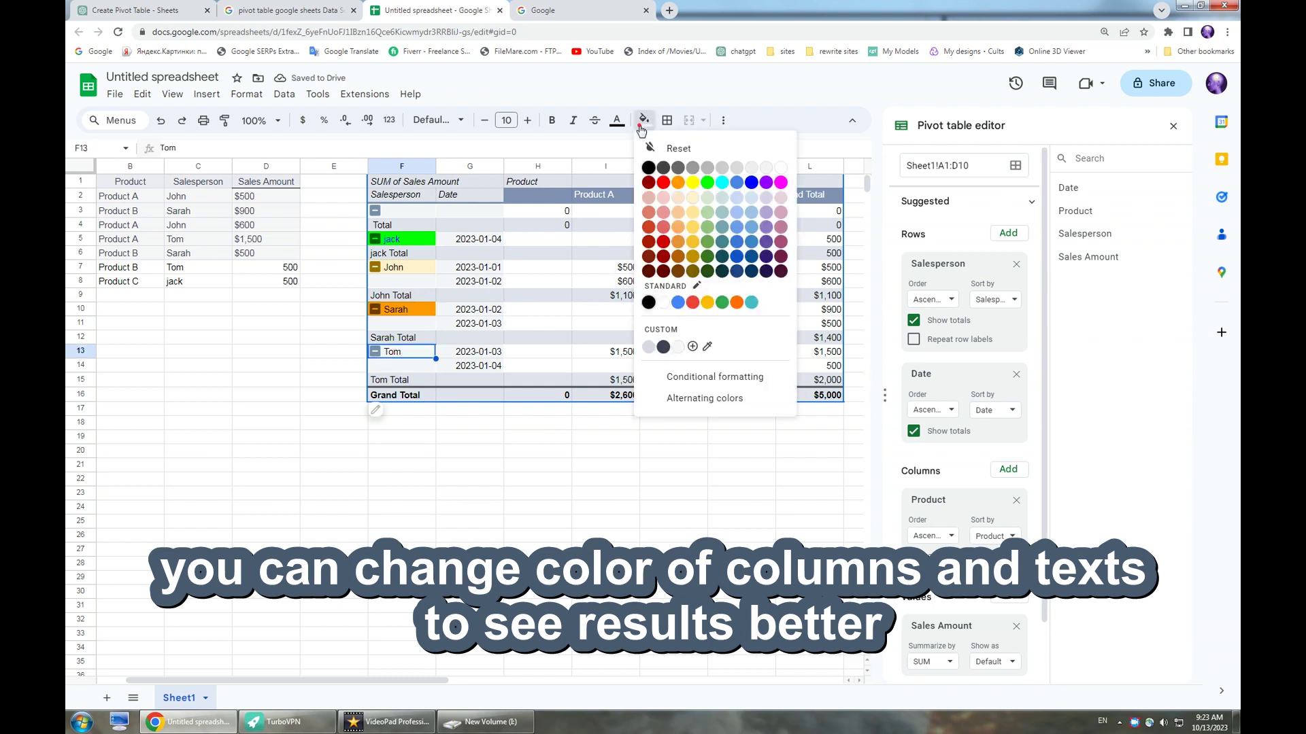
click(663, 240)
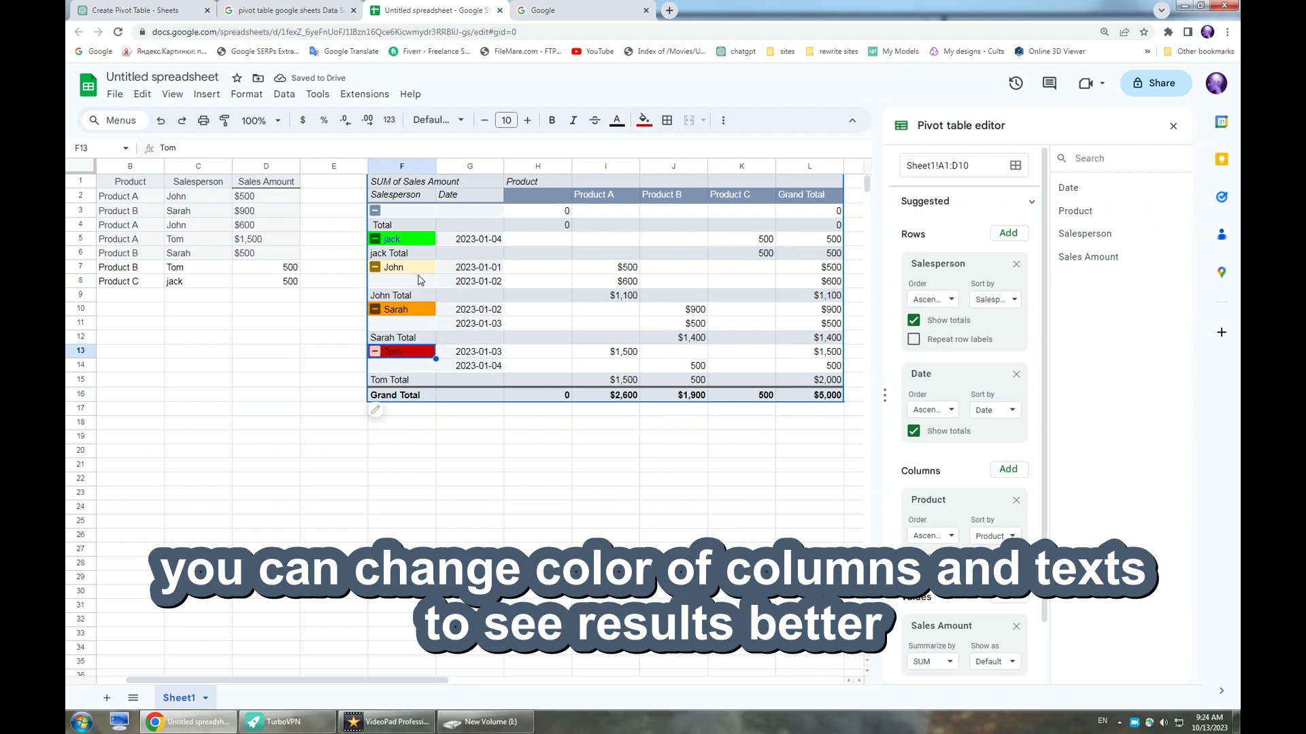
Make the last salesperson's total row, F15:L15, bold in the pivot table.
click(418, 269)
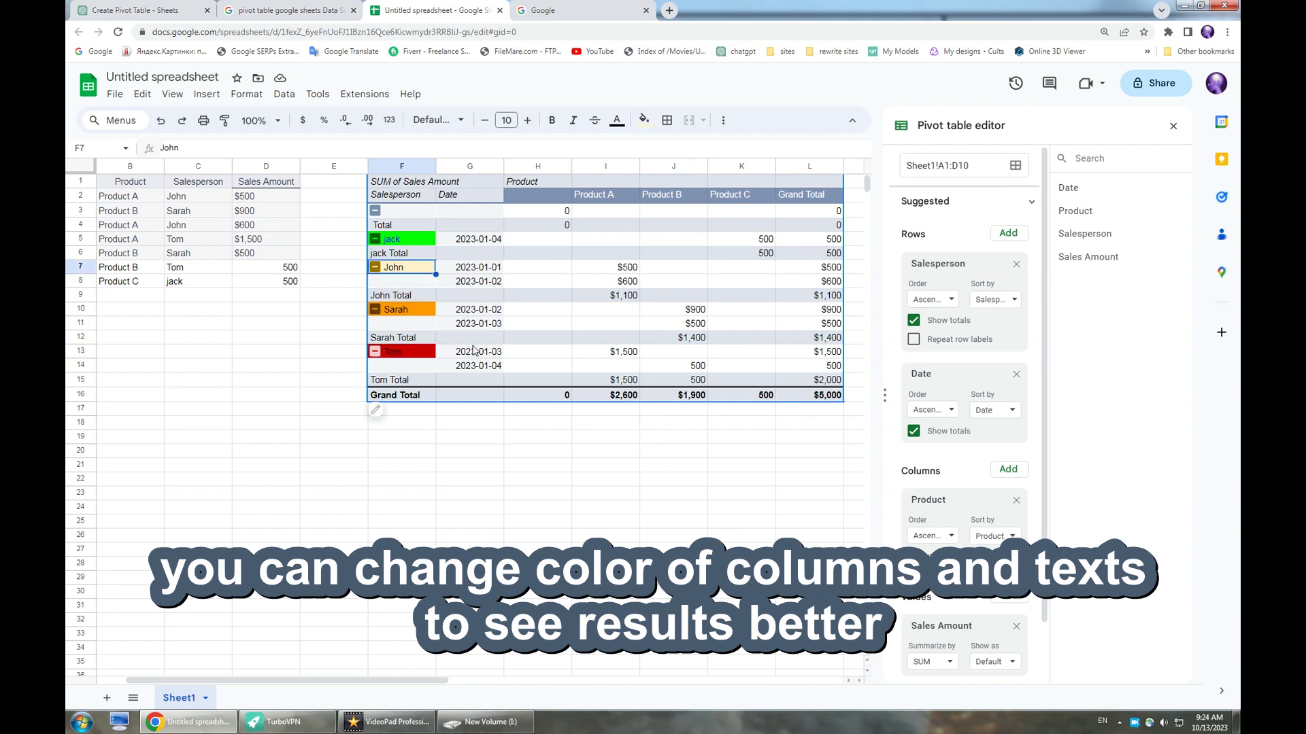
click(601, 198)
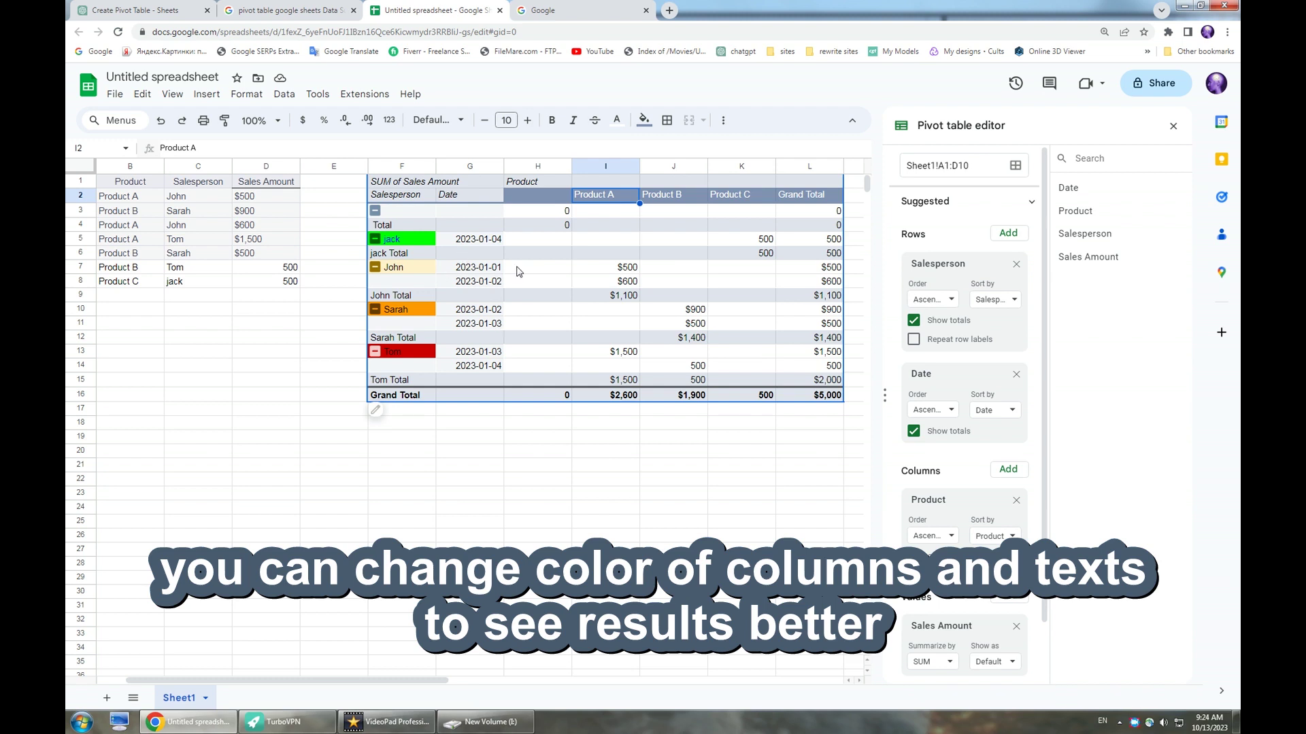
click(620, 383)
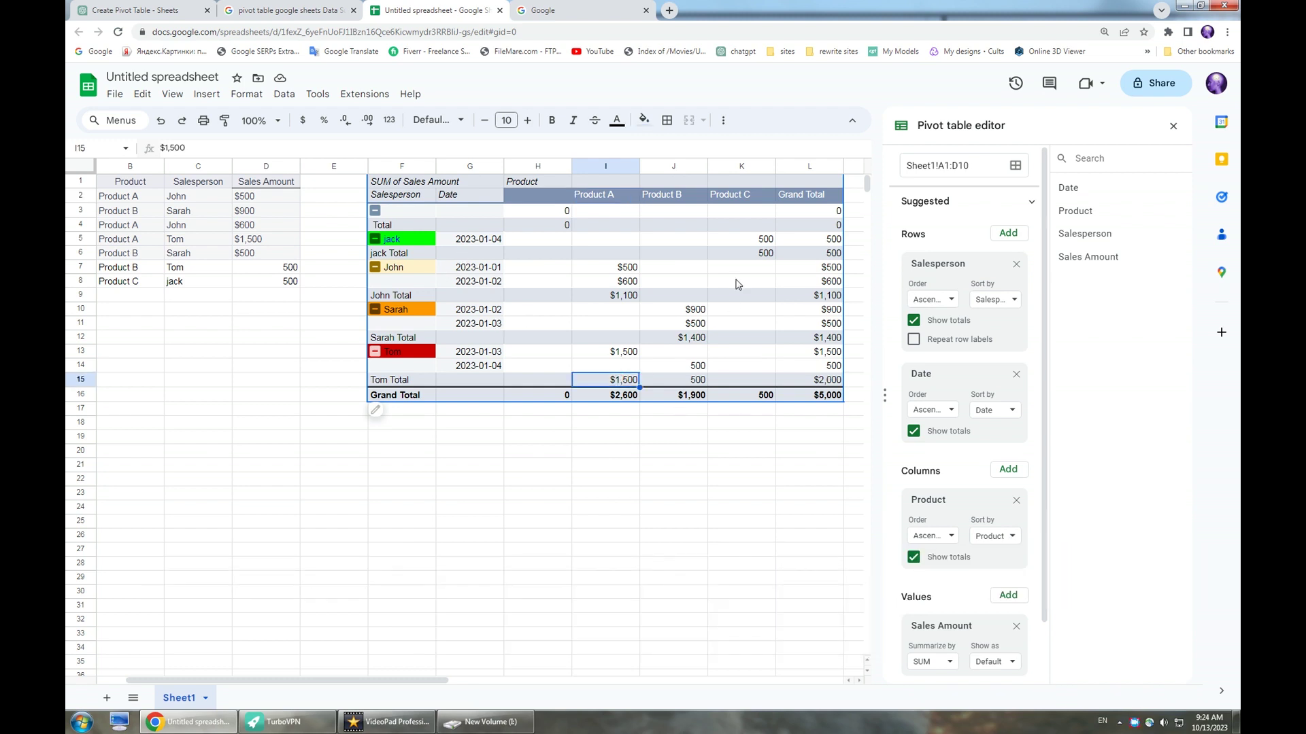
drag(392, 381, 831, 385)
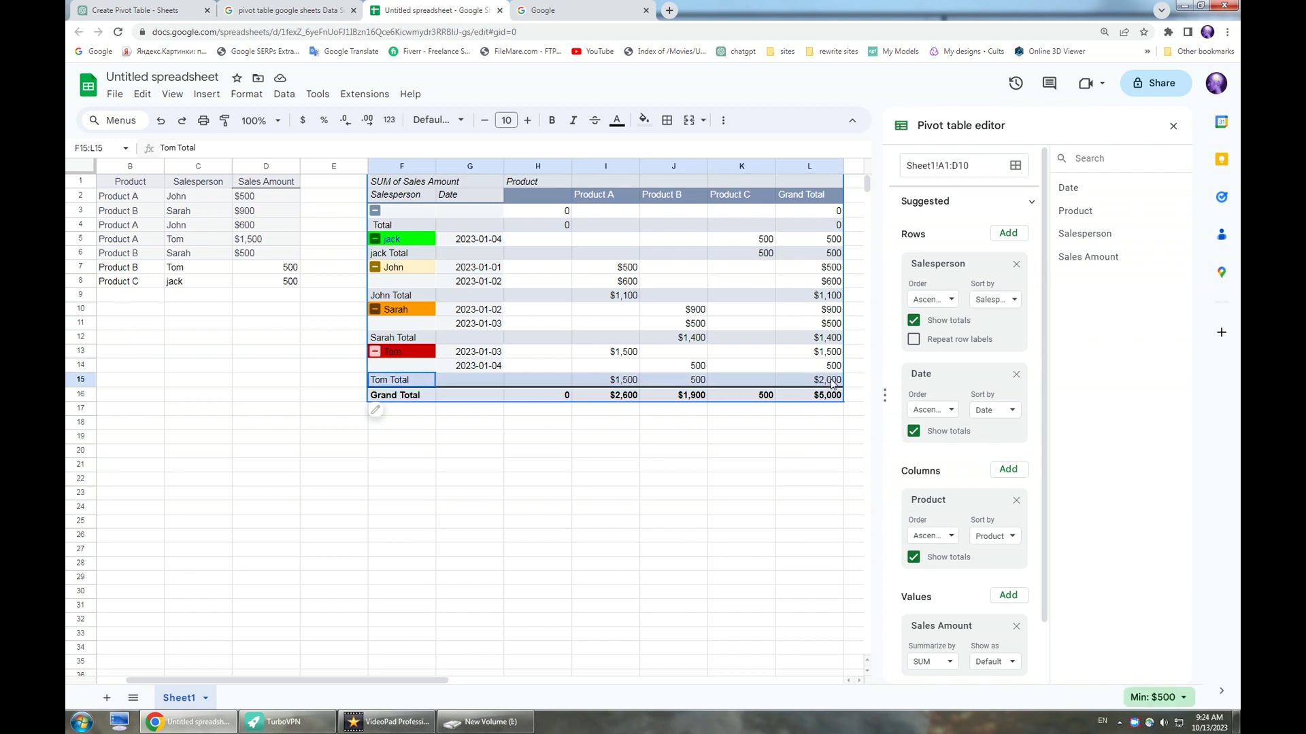
click(554, 121)
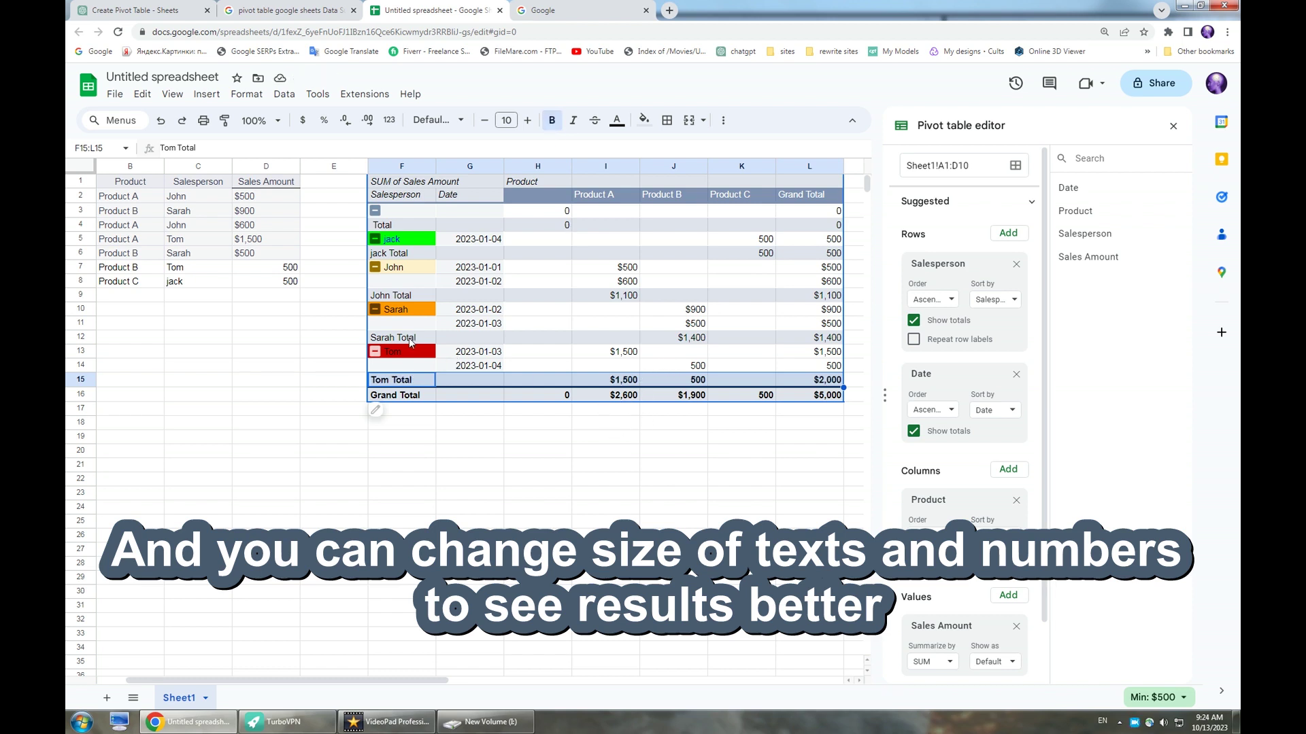
Make the salesperson total label in cell F12 bold and increase its font size to 12.
click(403, 339)
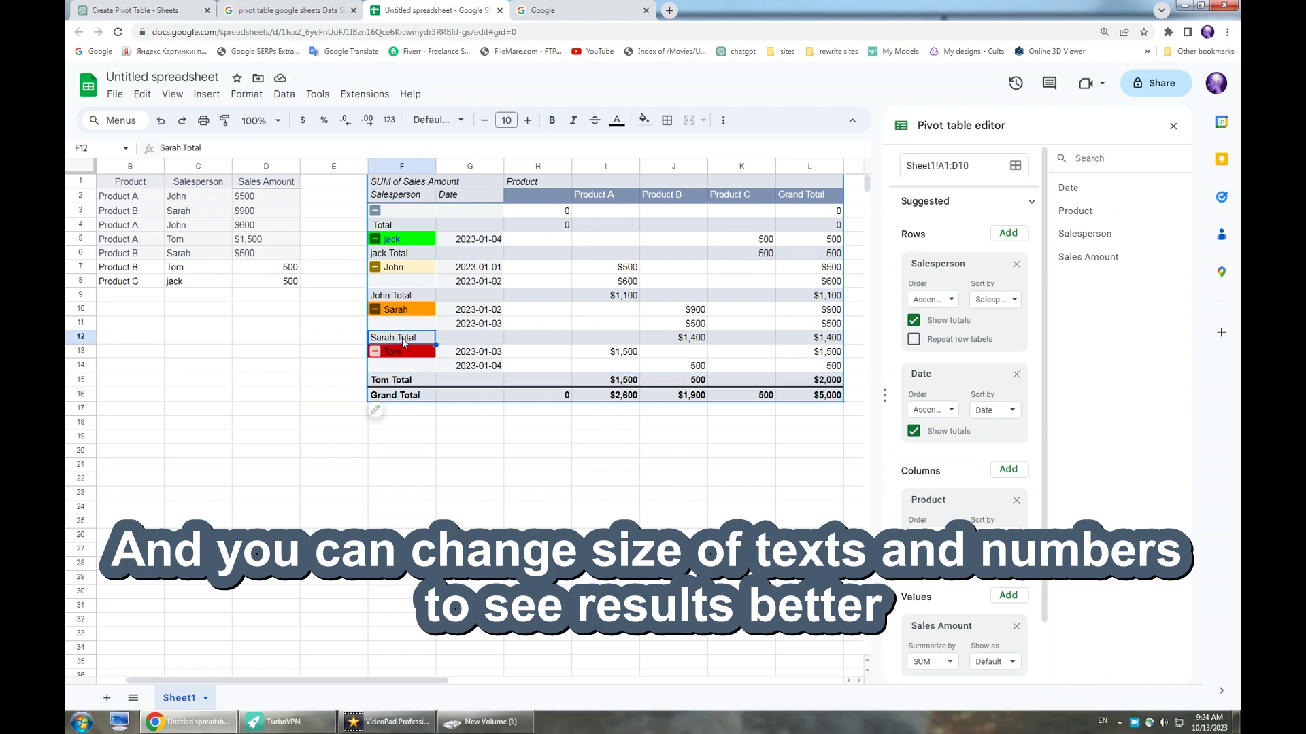
click(553, 121)
click(527, 121)
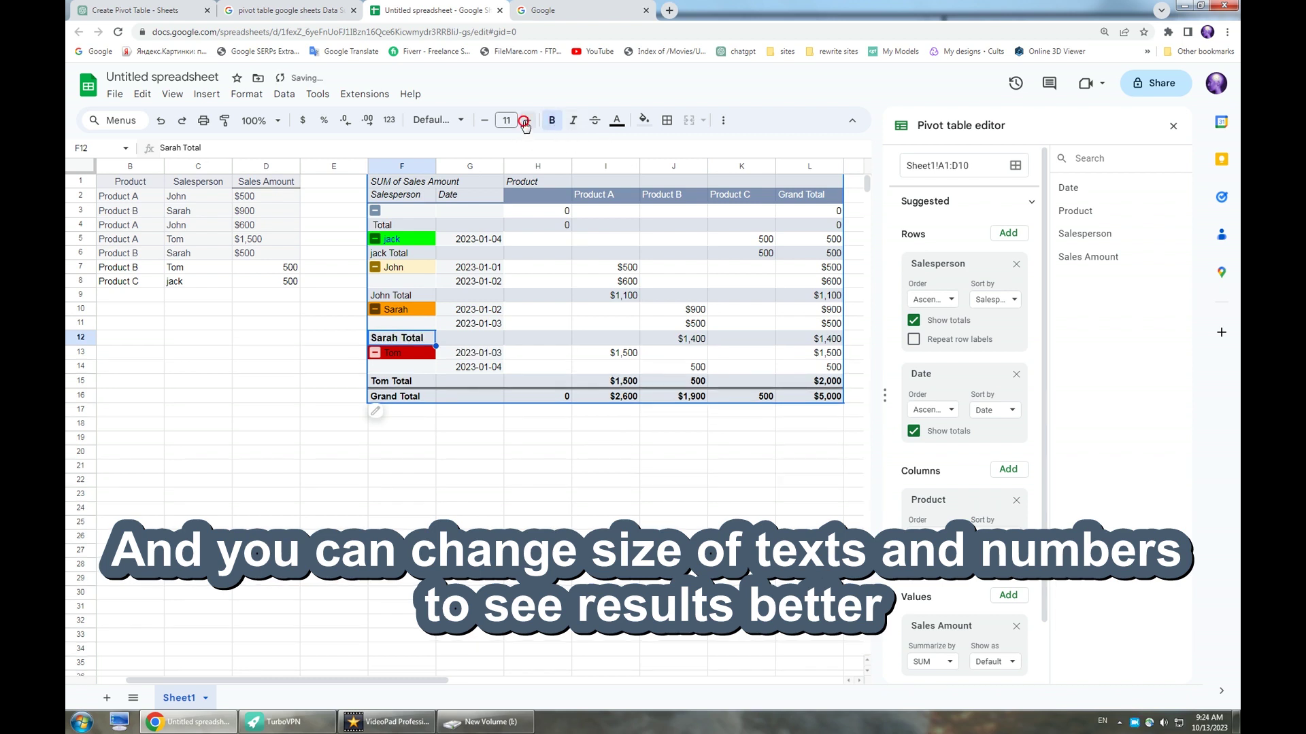
click(527, 121)
Make the salesperson total label in cell F9 bold and increase its font size to 12.
click(400, 295)
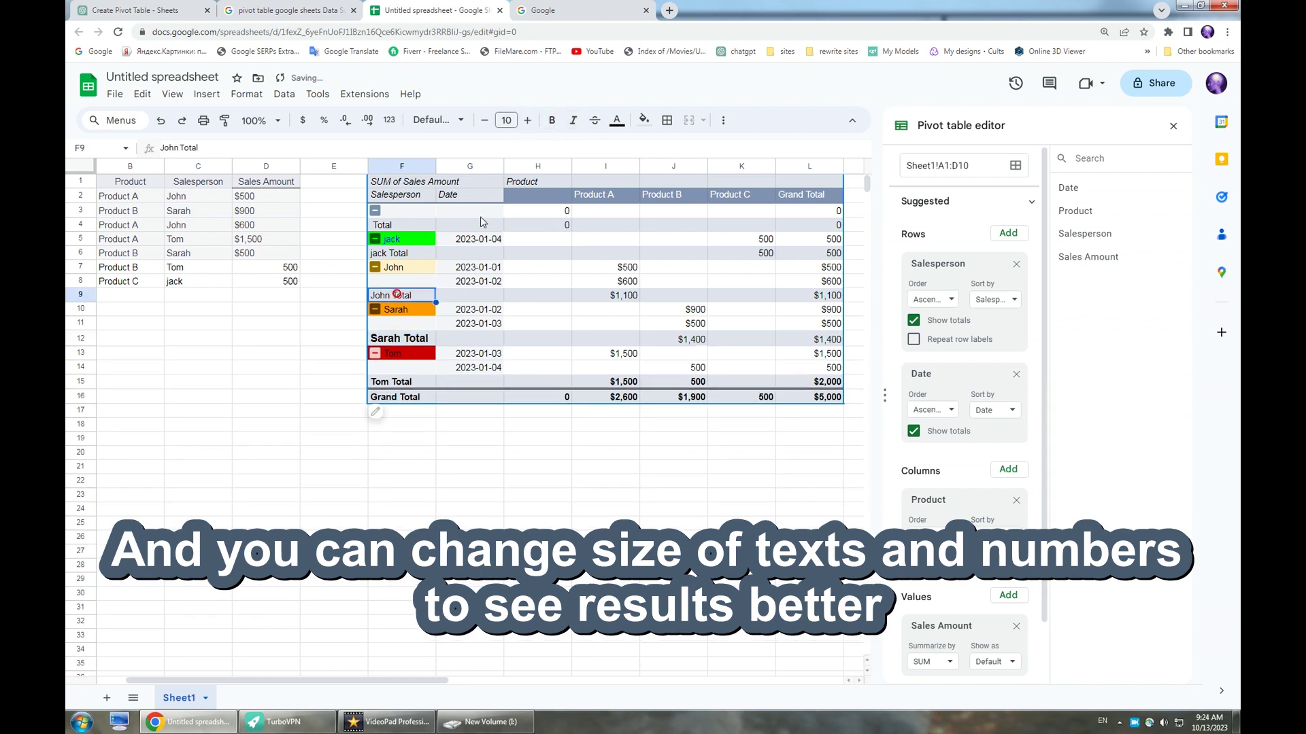
click(551, 121)
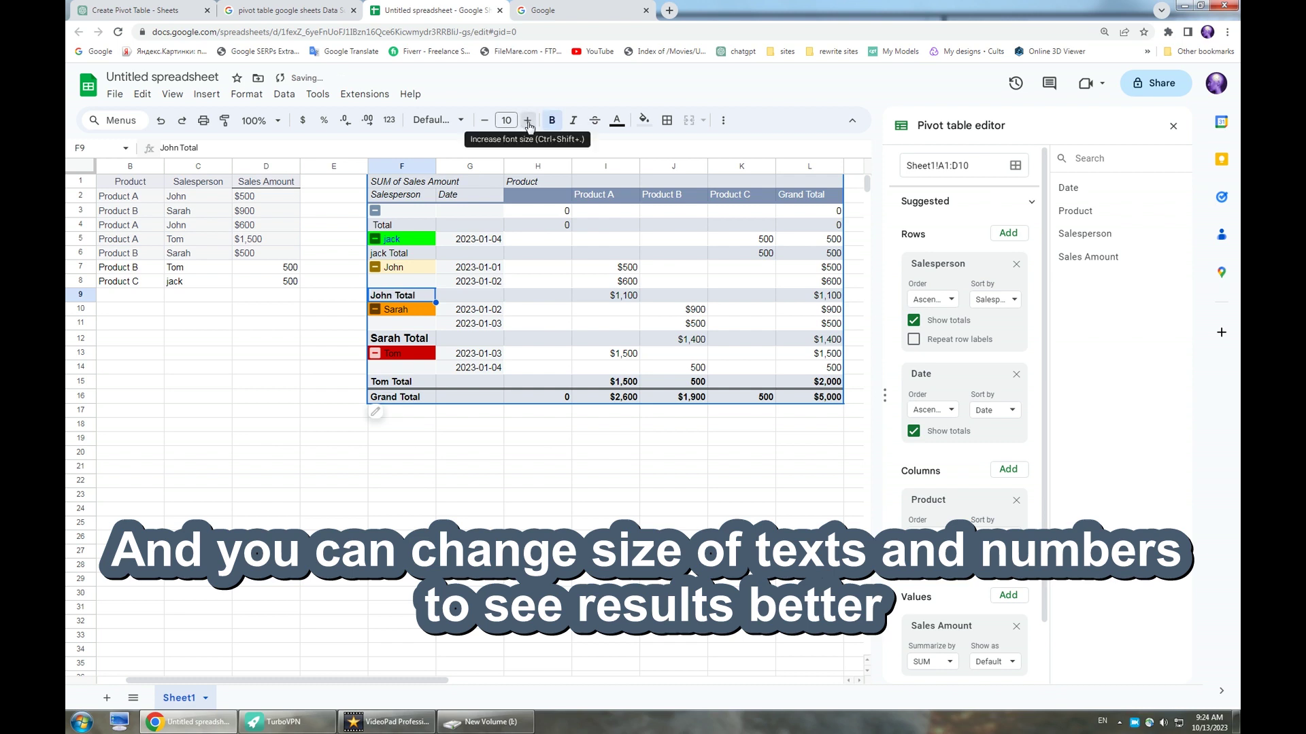
click(527, 121)
click(528, 121)
Make the salesperson total label in cell F6 of the pivot table bold and increase its font size to 12.
click(400, 253)
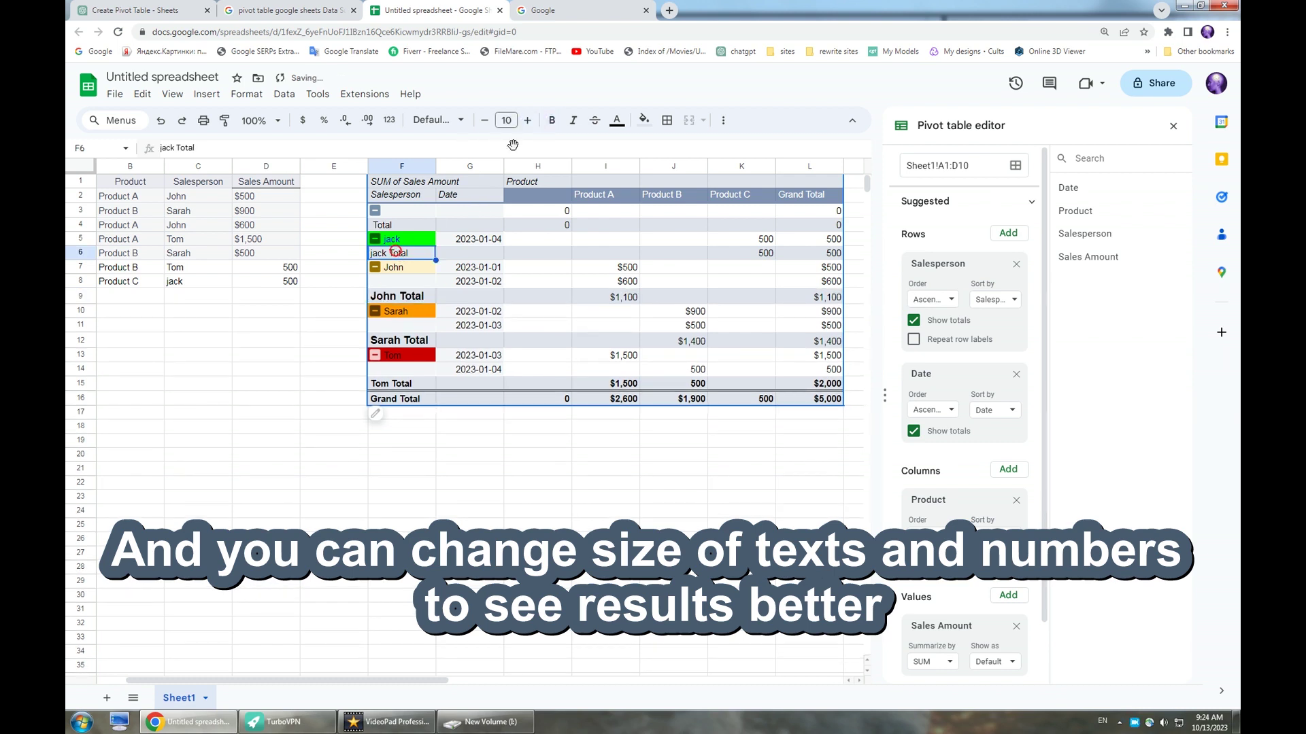
click(553, 122)
click(527, 120)
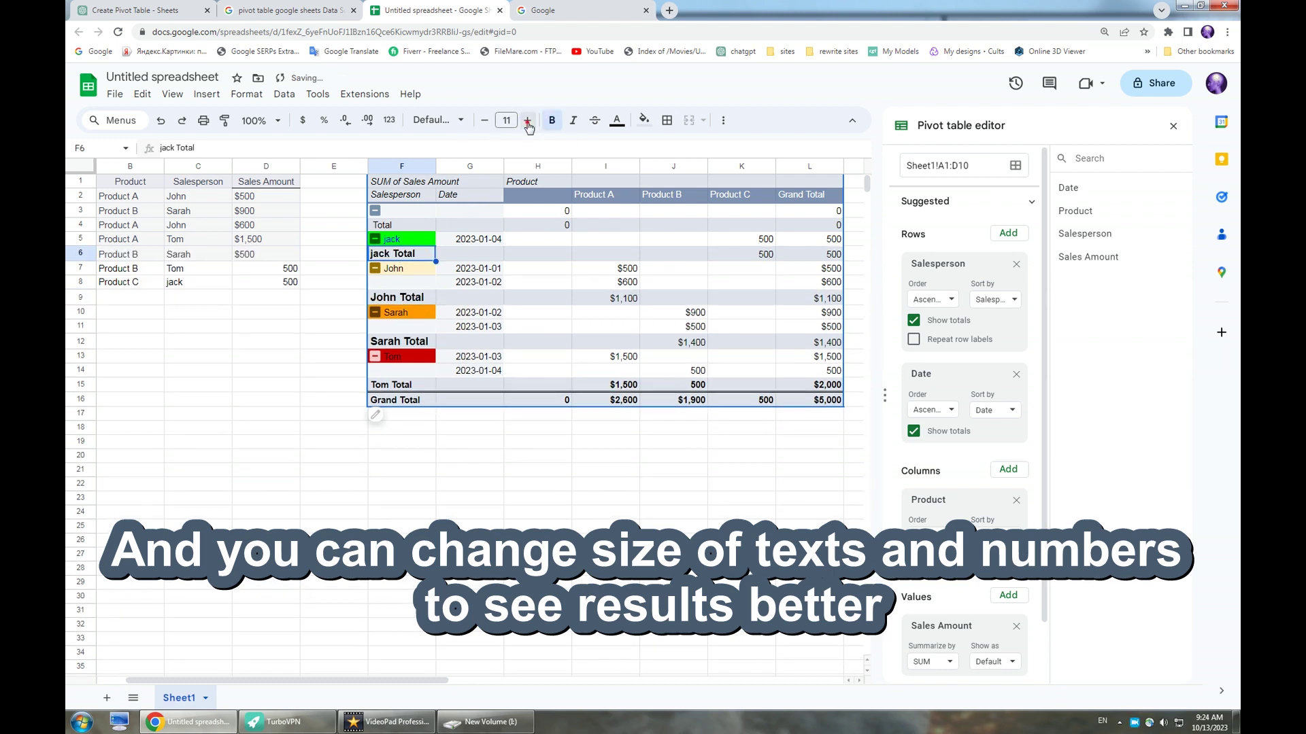
click(527, 120)
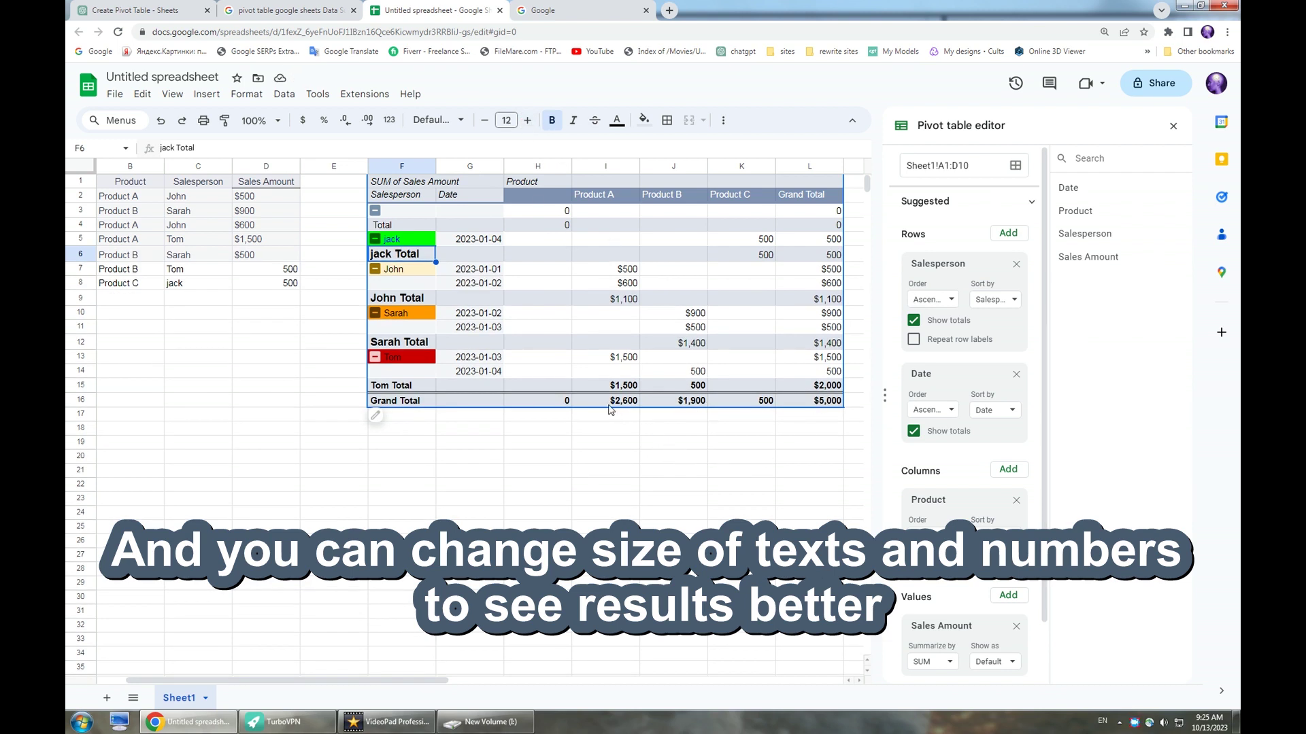
Increase the font size of the Grand Total label in cell F16 to 12.
click(387, 402)
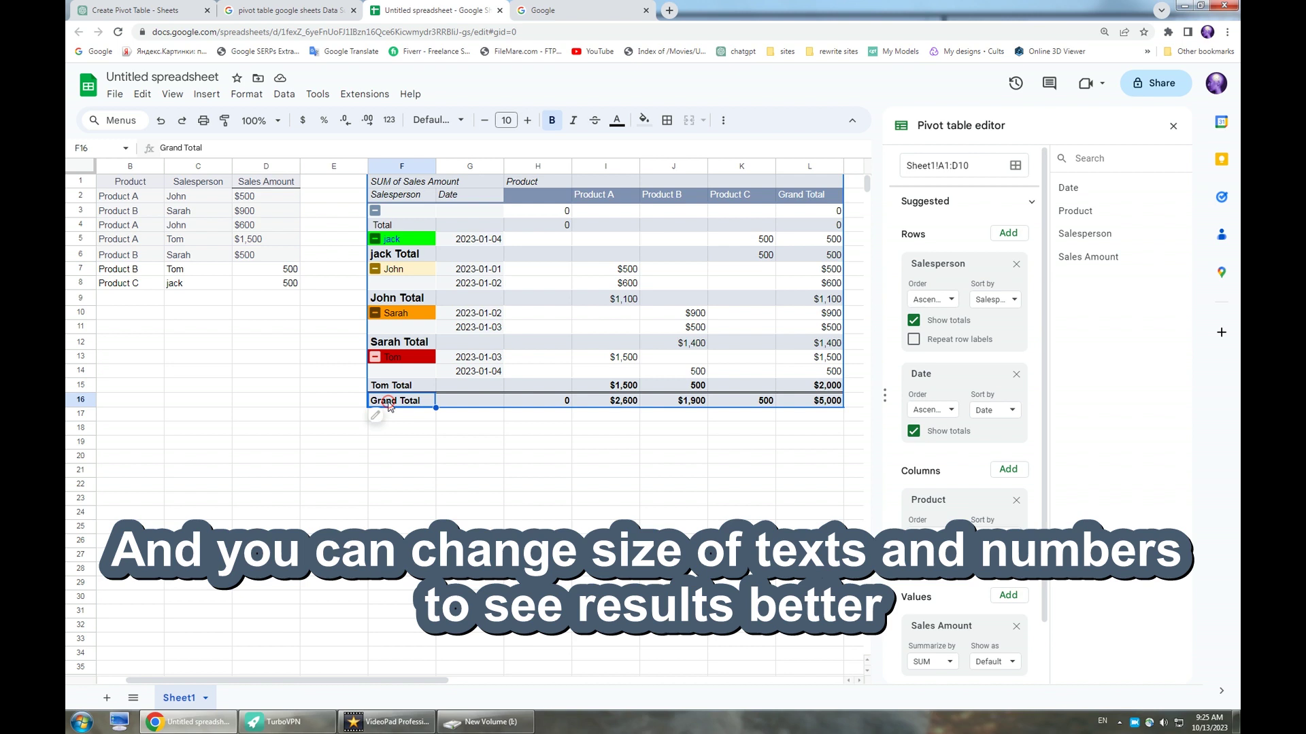
click(528, 121)
click(527, 120)
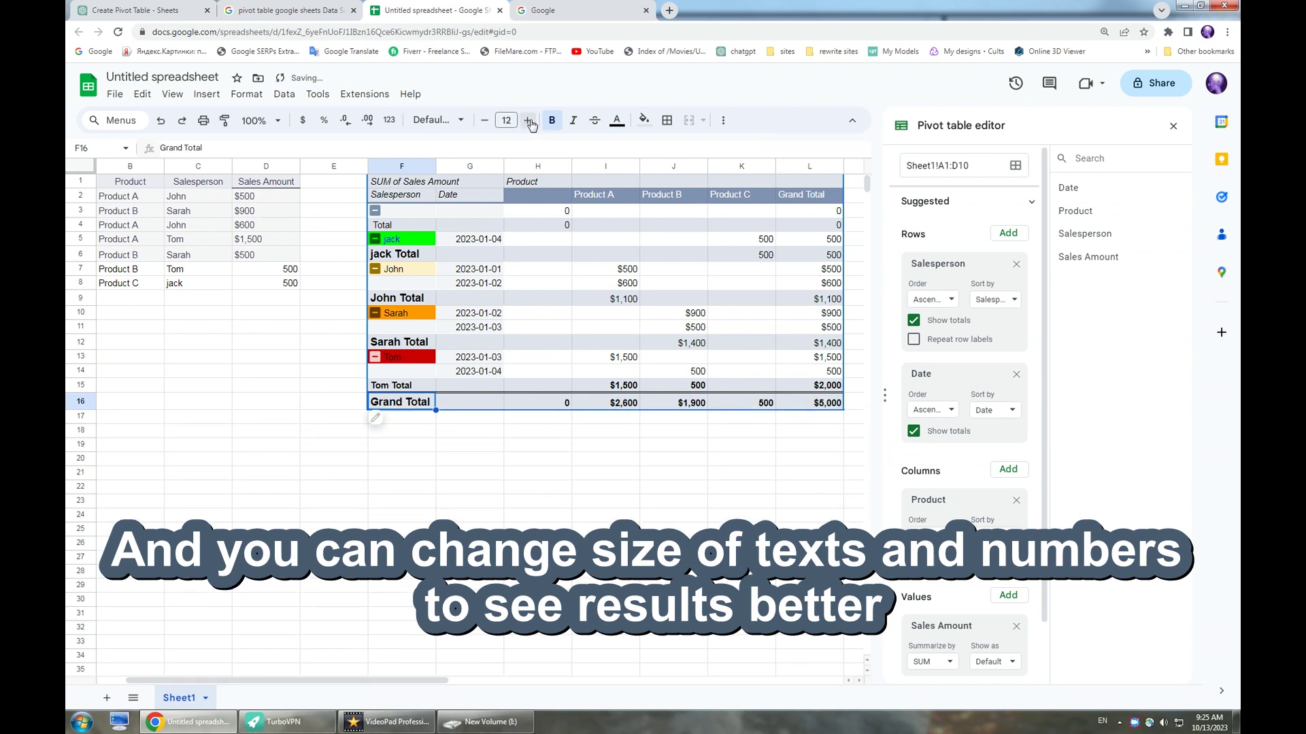
Increase the font size of the grand total values in I16:L16 to 14.
click(605, 402)
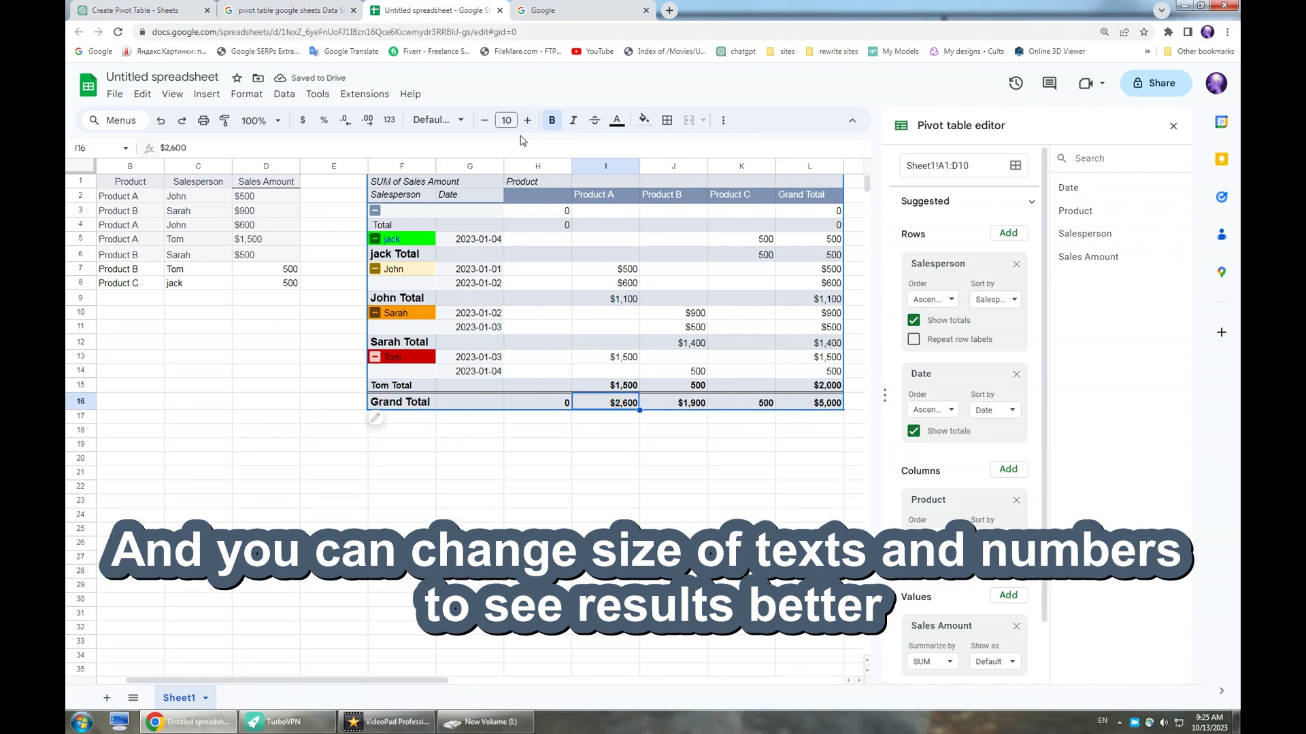
drag(685, 405, 803, 408)
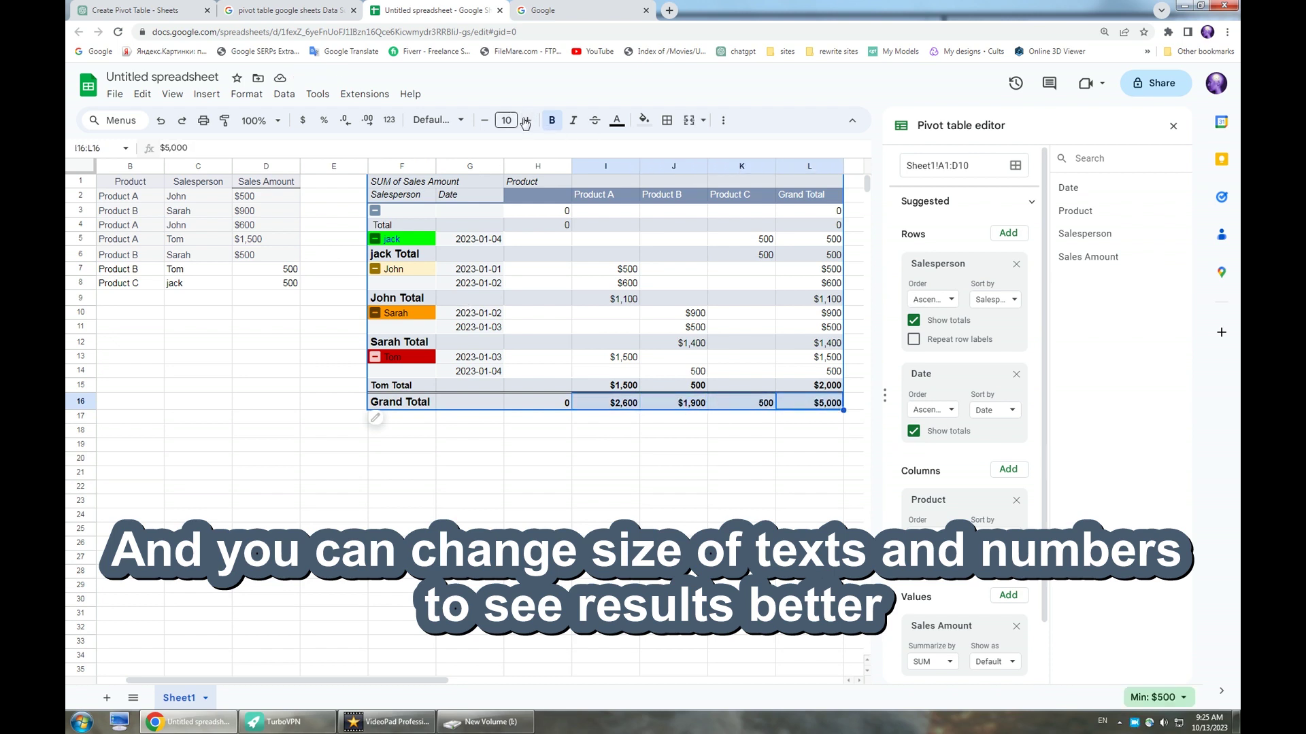
click(526, 120)
click(525, 120)
click(526, 121)
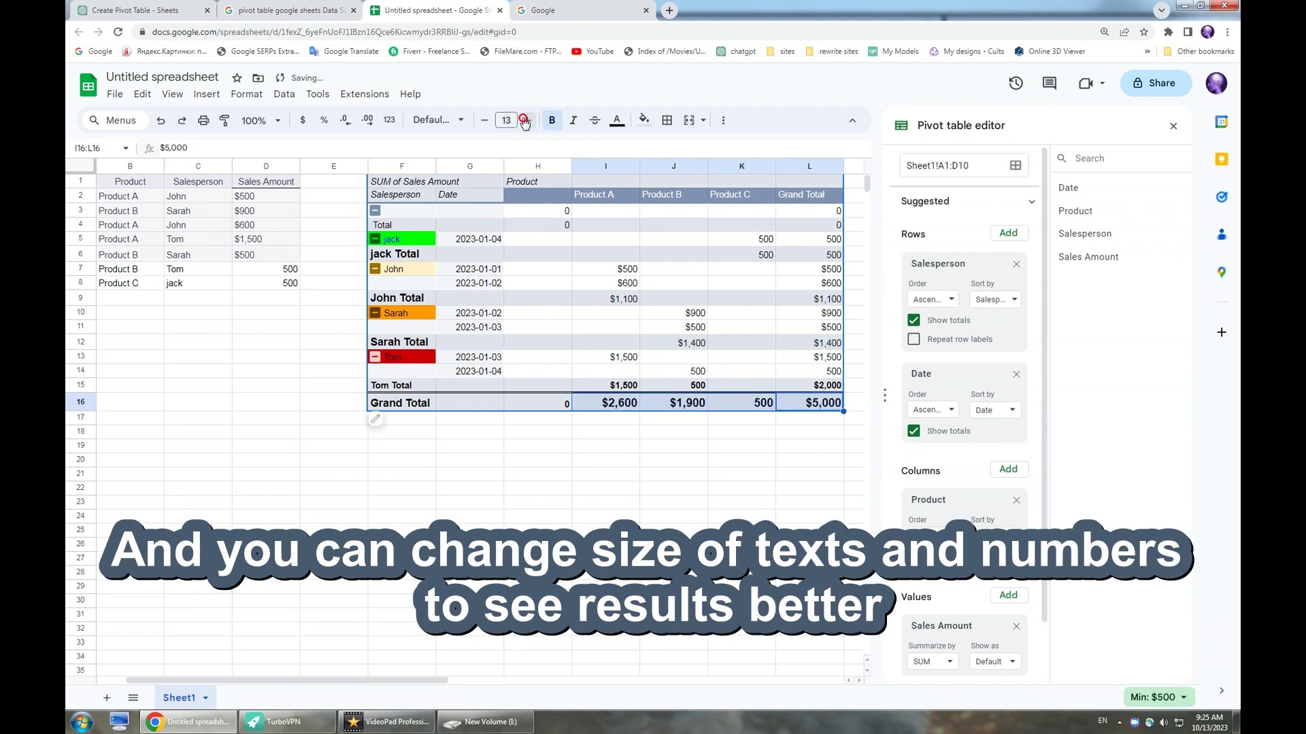
click(527, 121)
click(635, 490)
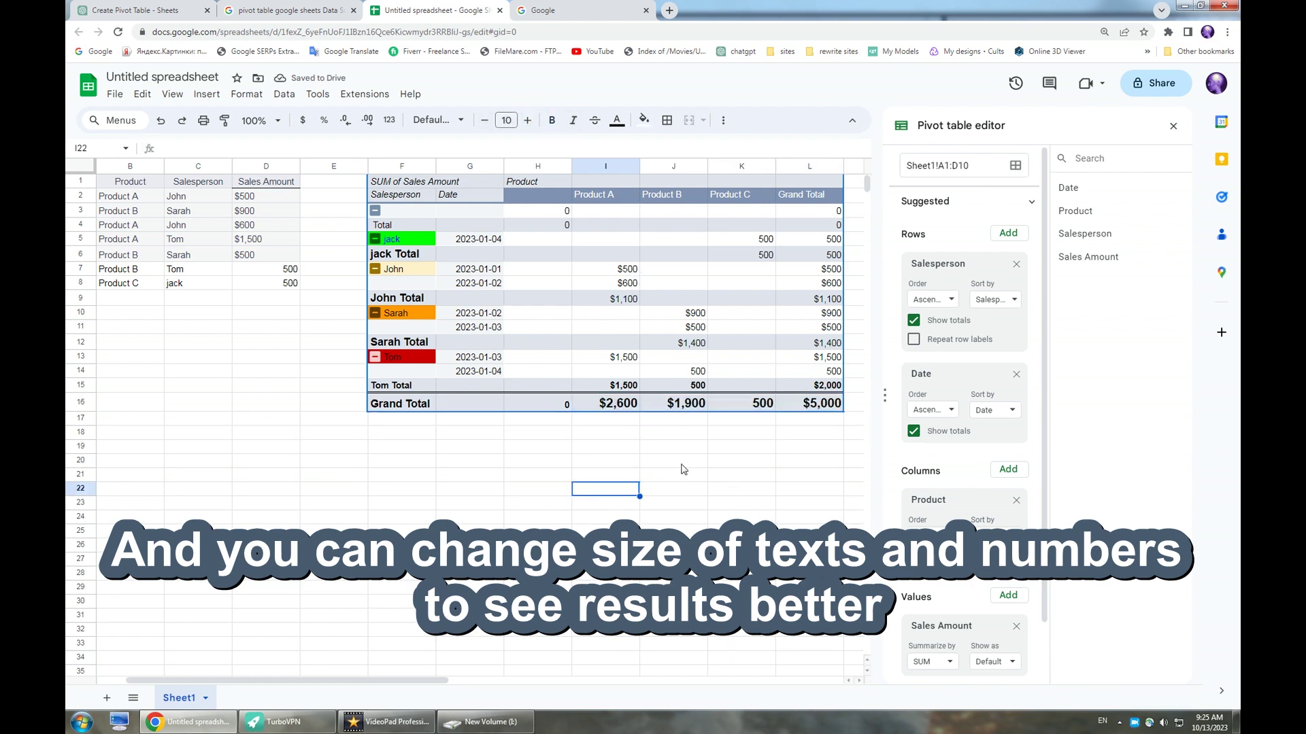
click(699, 463)
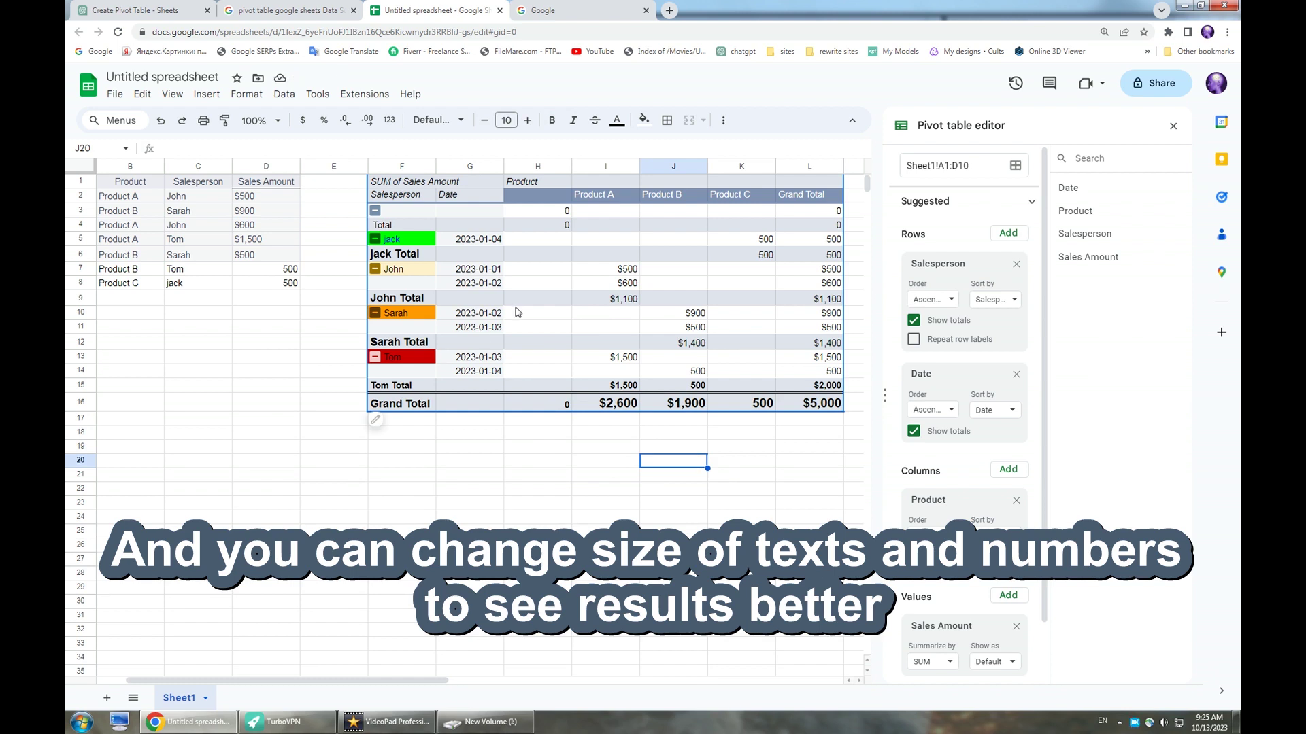
click(702, 478)
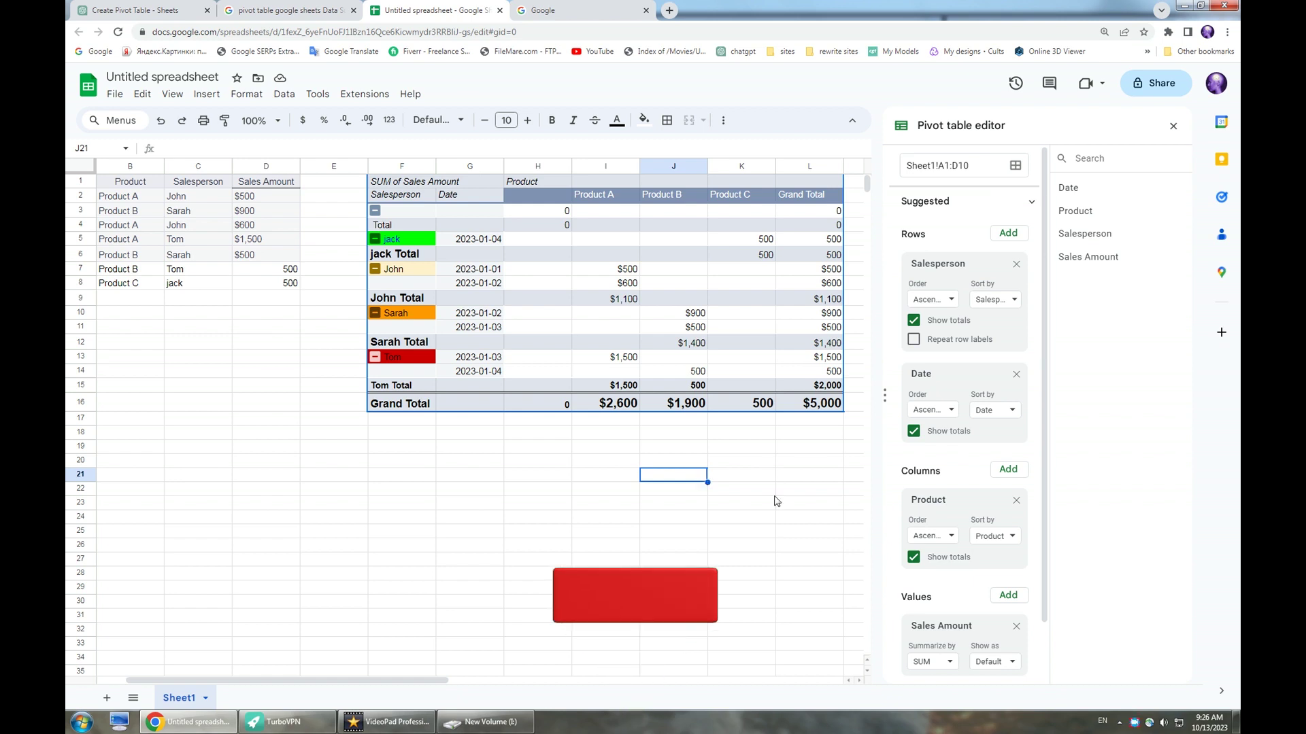
Add a filter on the Salesperson field to the pivot table.
scroll(991, 518, down, 2)
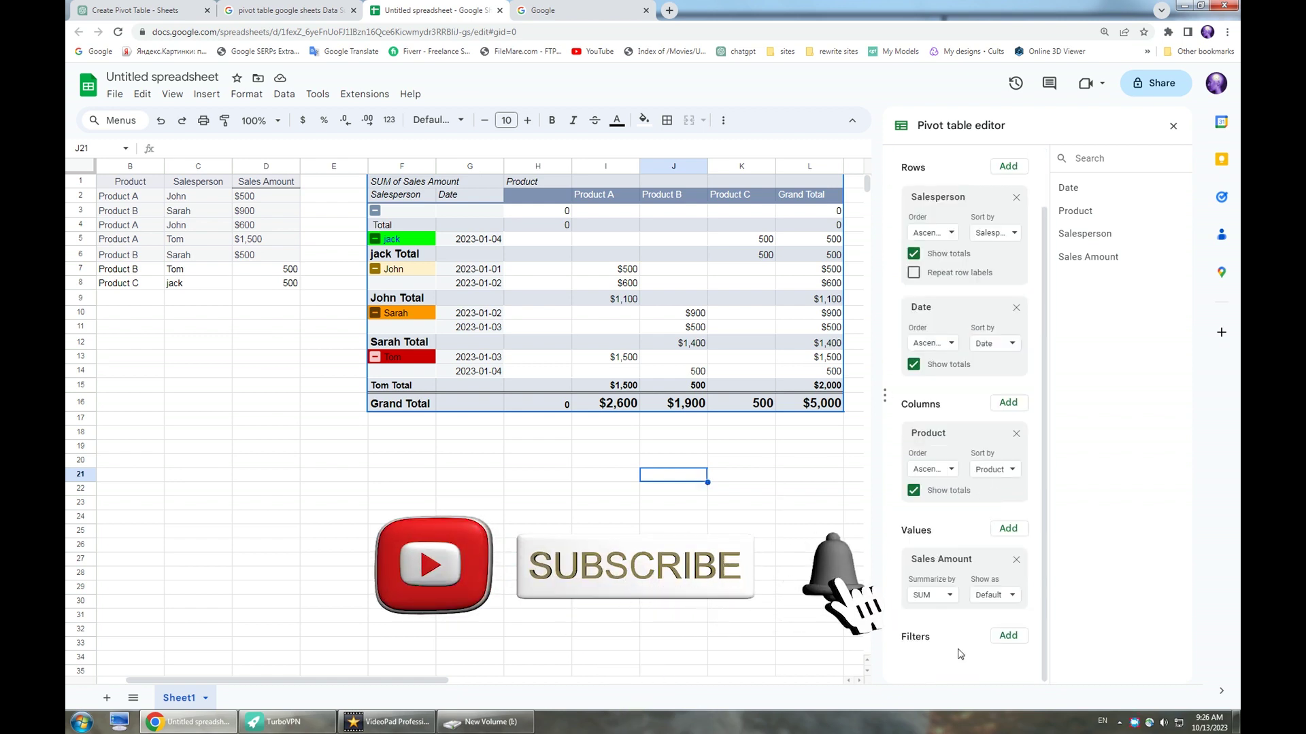
click(1009, 637)
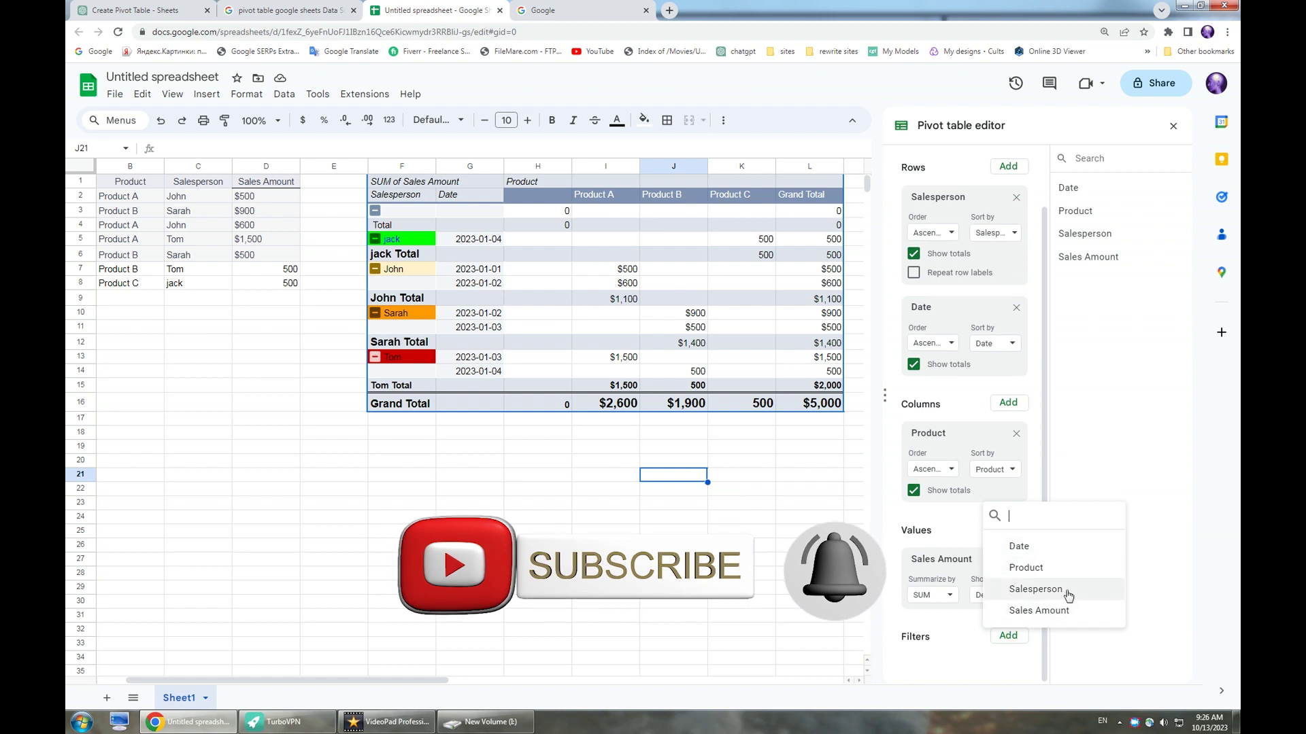
click(1026, 590)
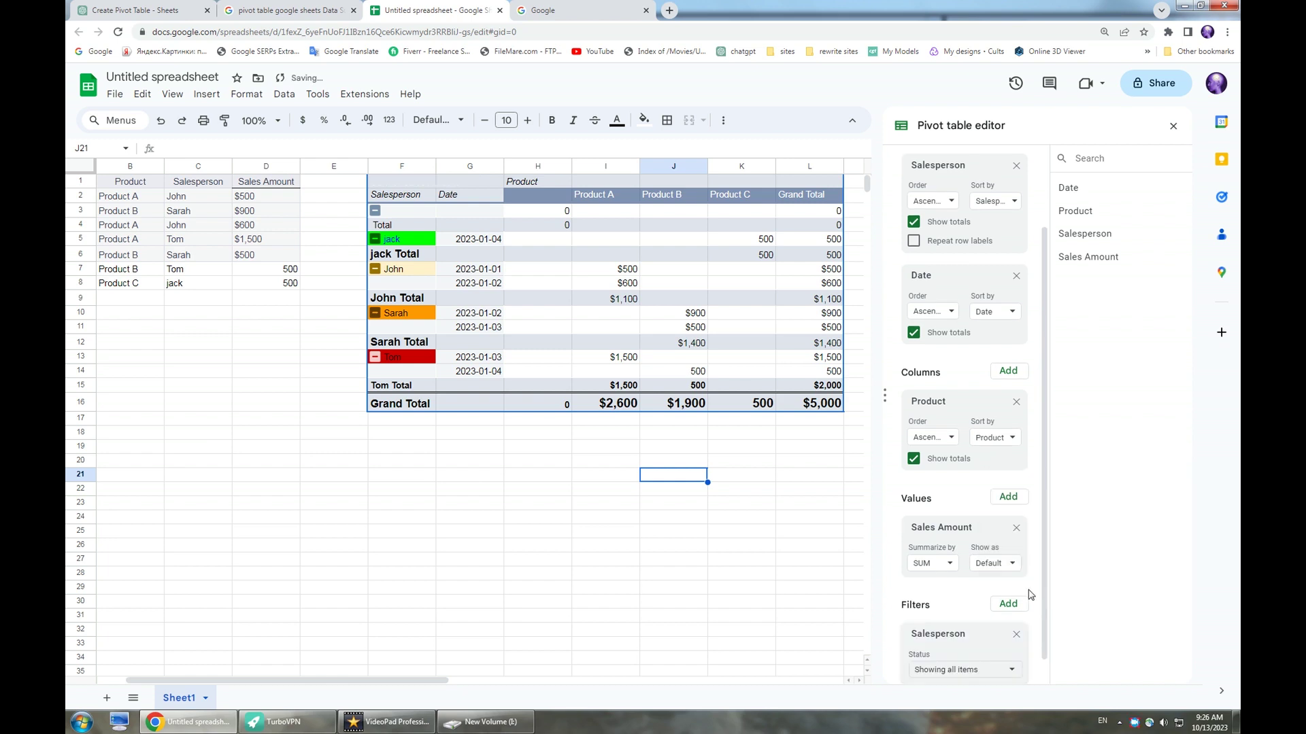
Restrict the Salesperson filter to the last two salespersons in its value list, excluding (Blanks) and the first two names.
drag(1043, 618, 1046, 676)
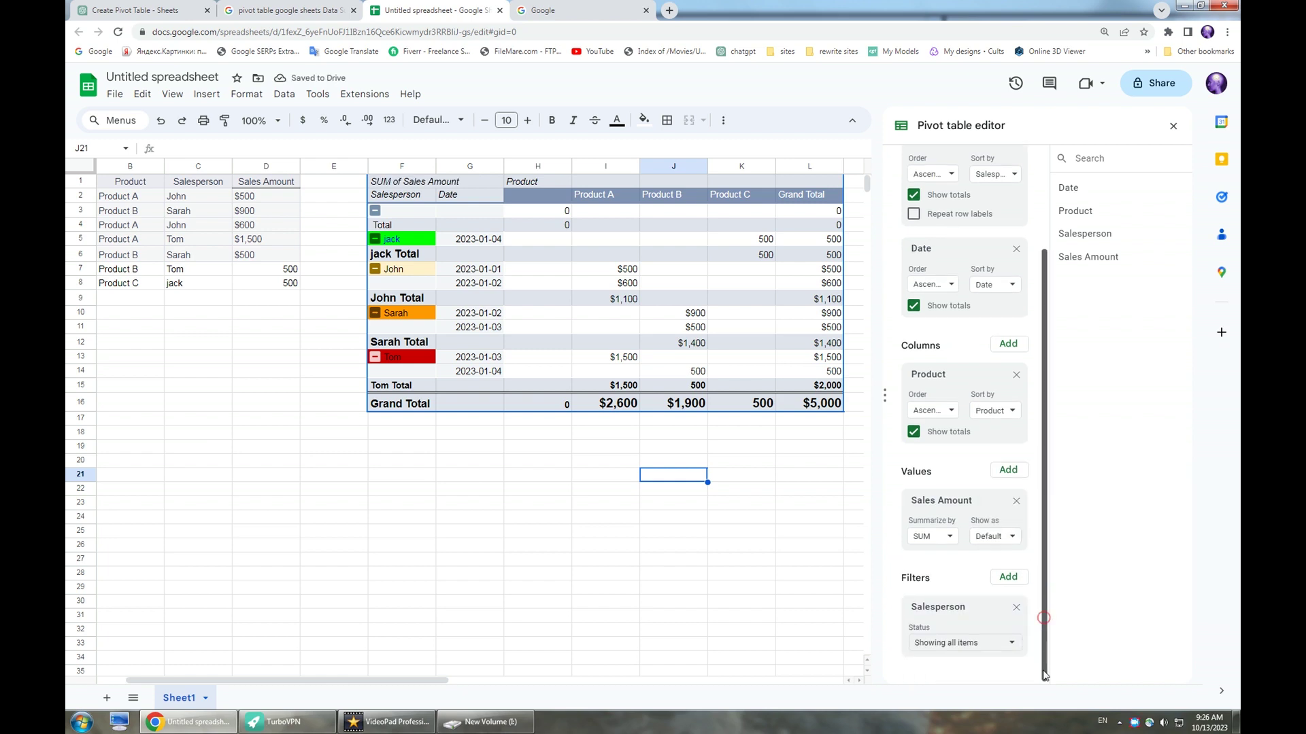
click(1005, 643)
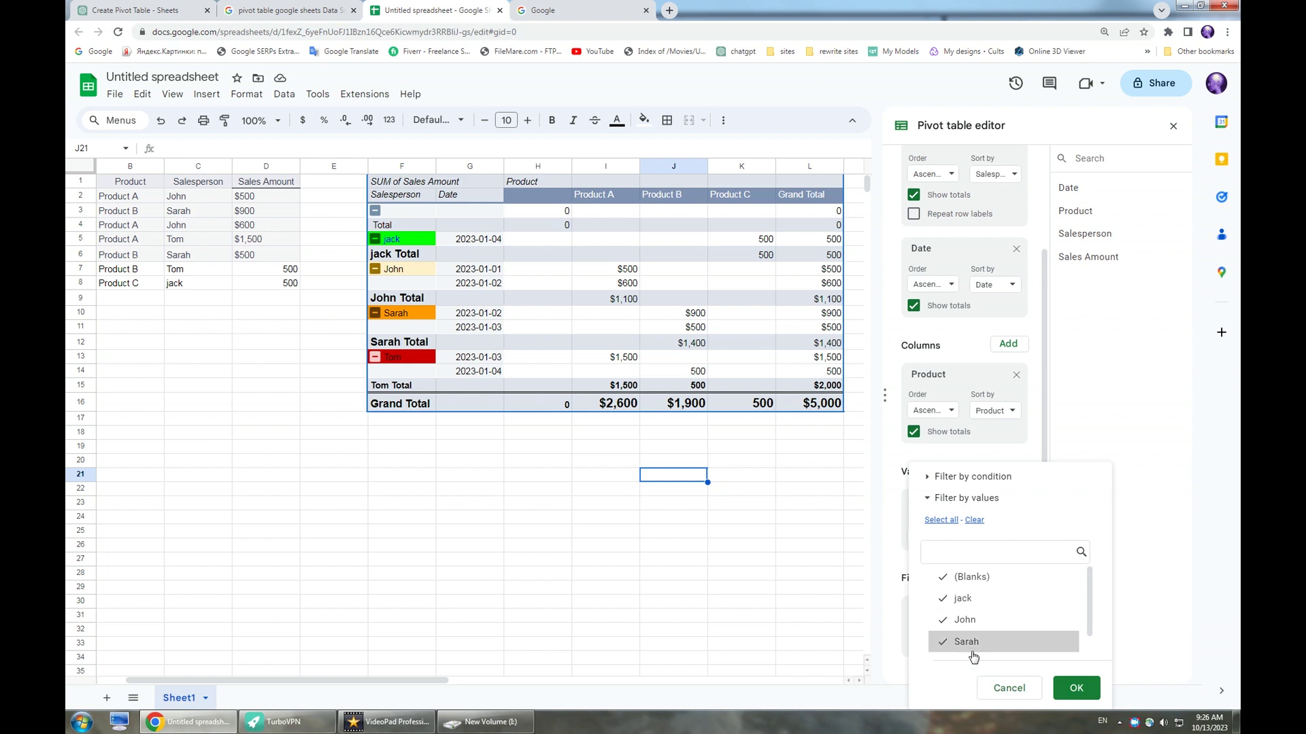
click(949, 643)
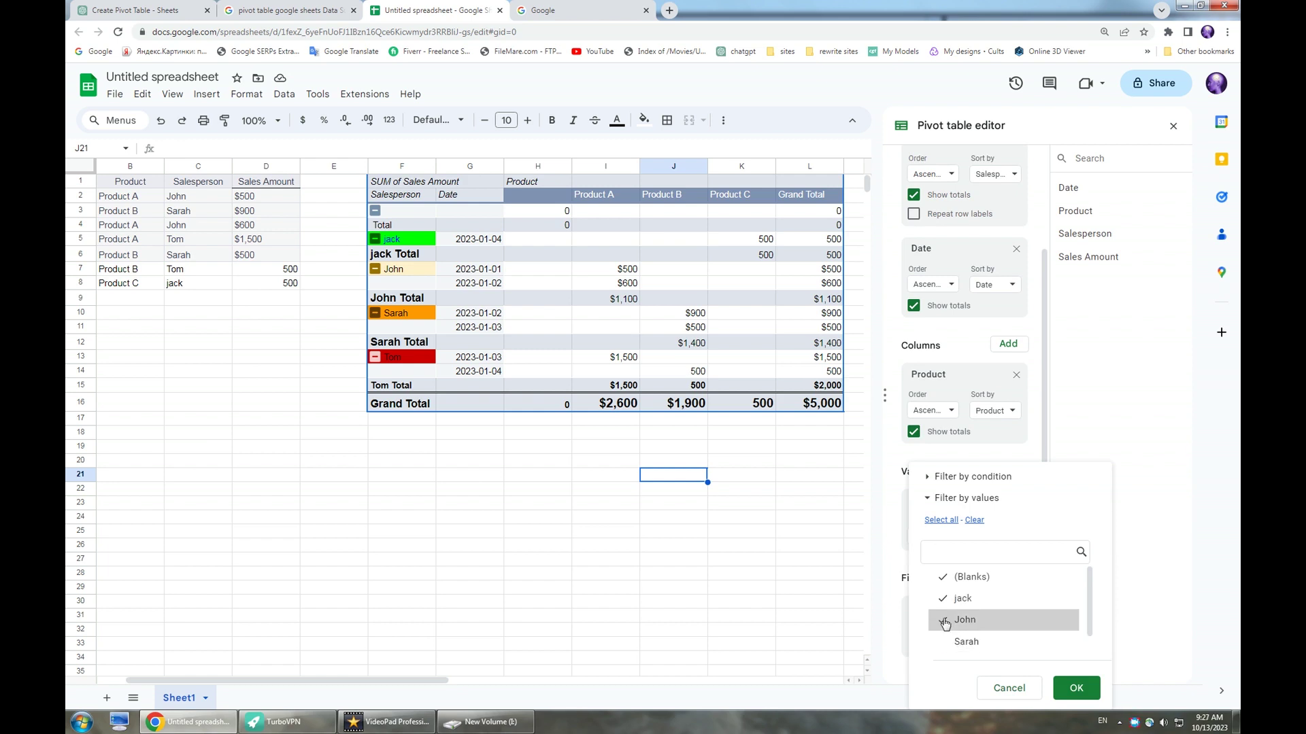
click(943, 620)
click(945, 600)
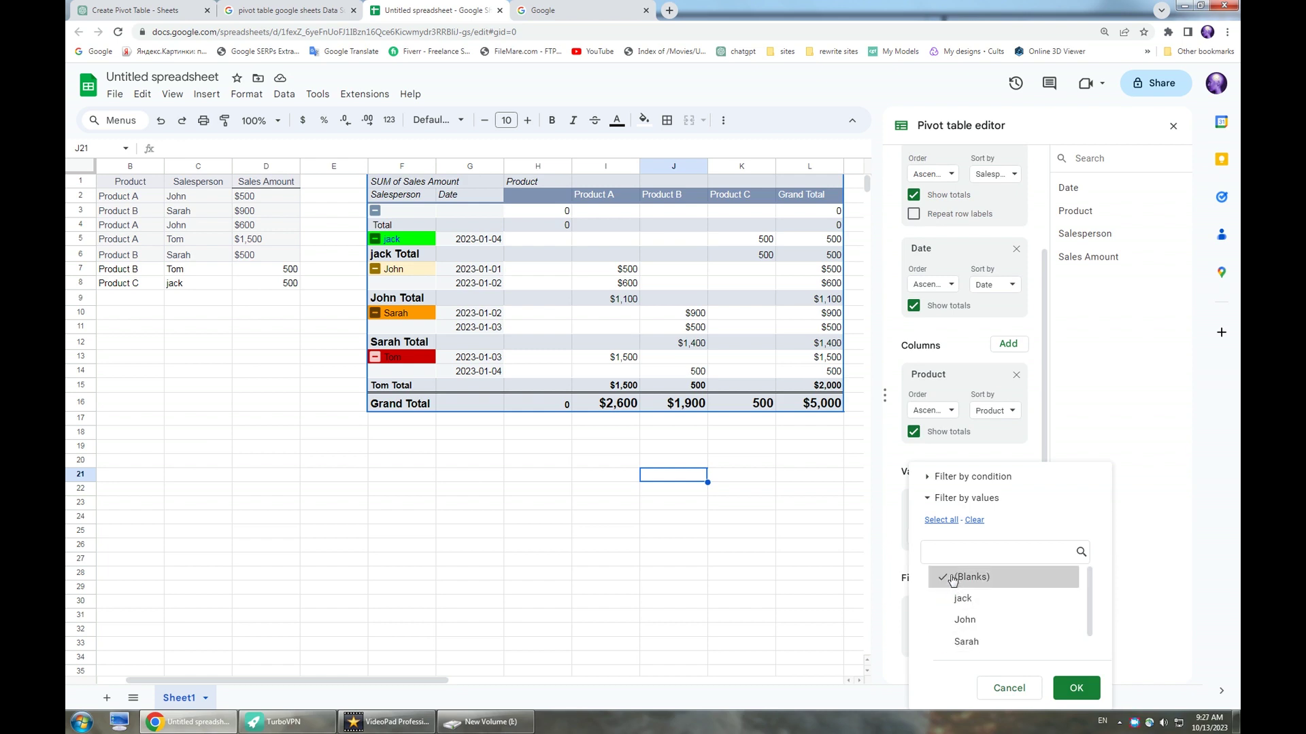
click(945, 578)
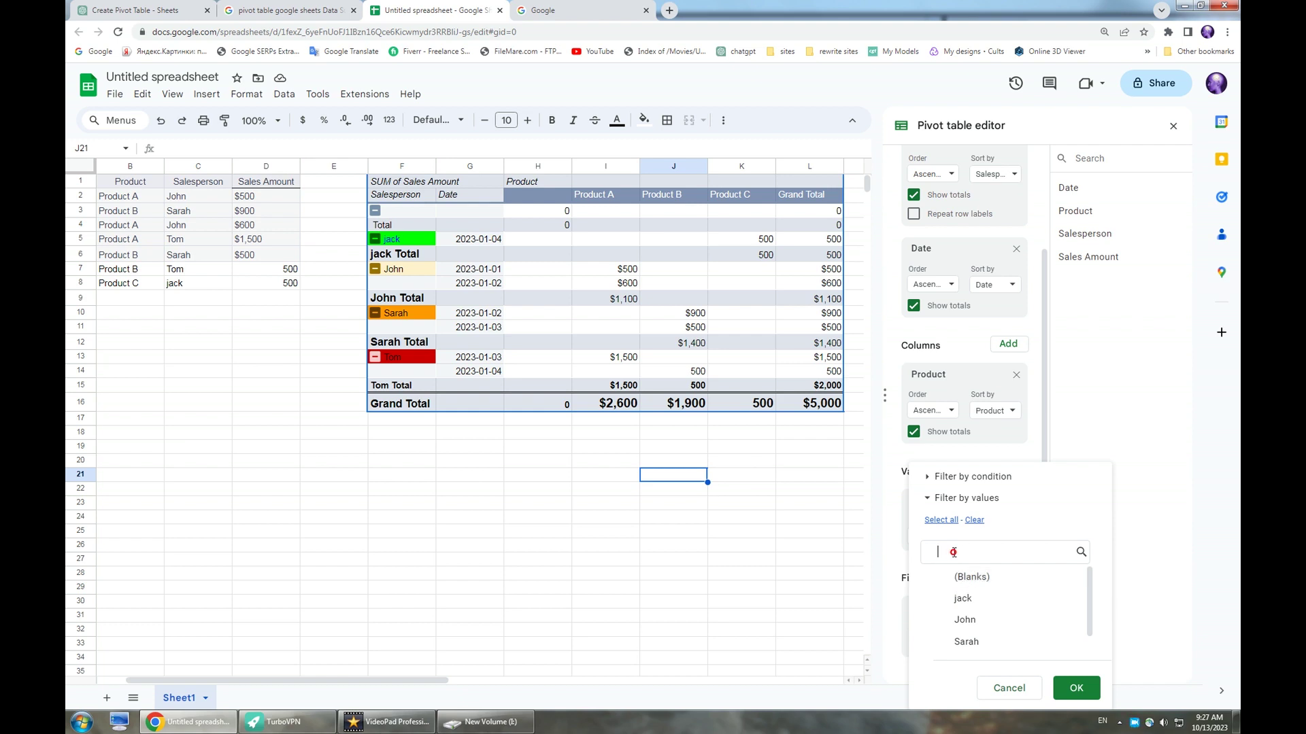
click(953, 552)
text(sarah)
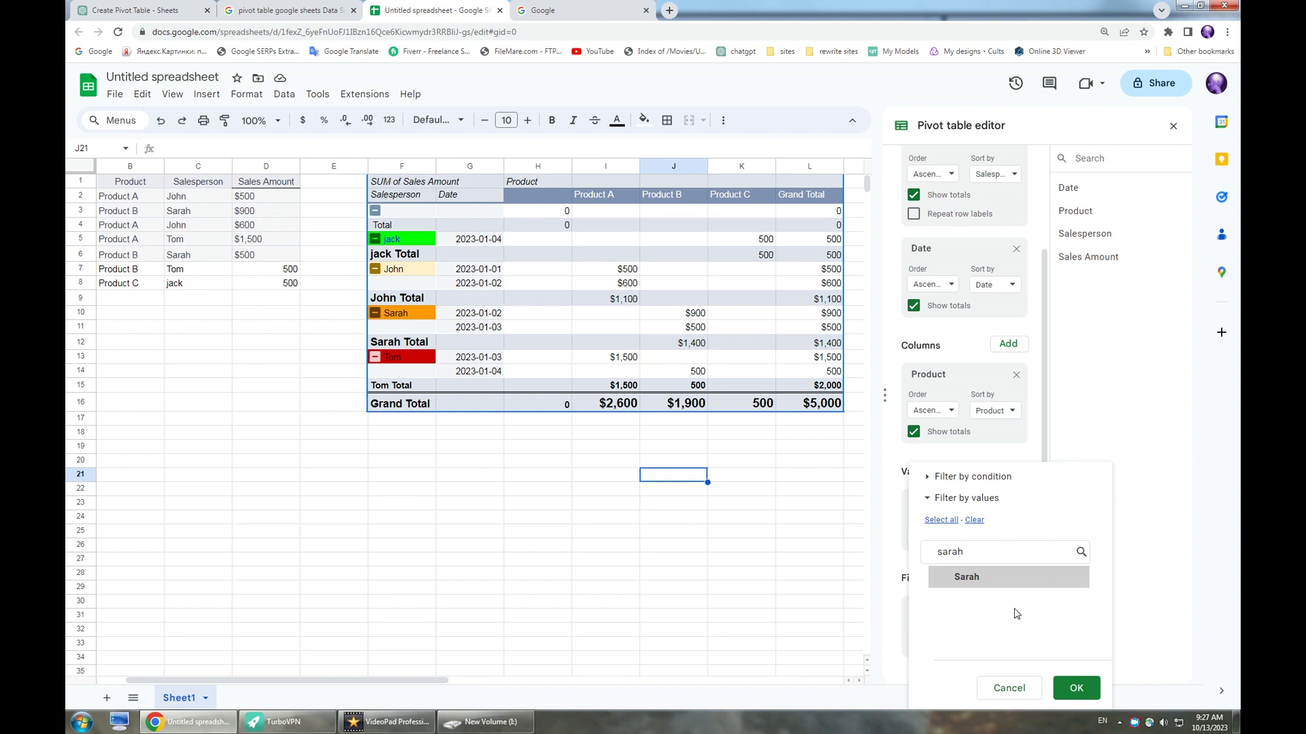
click(969, 579)
click(1071, 687)
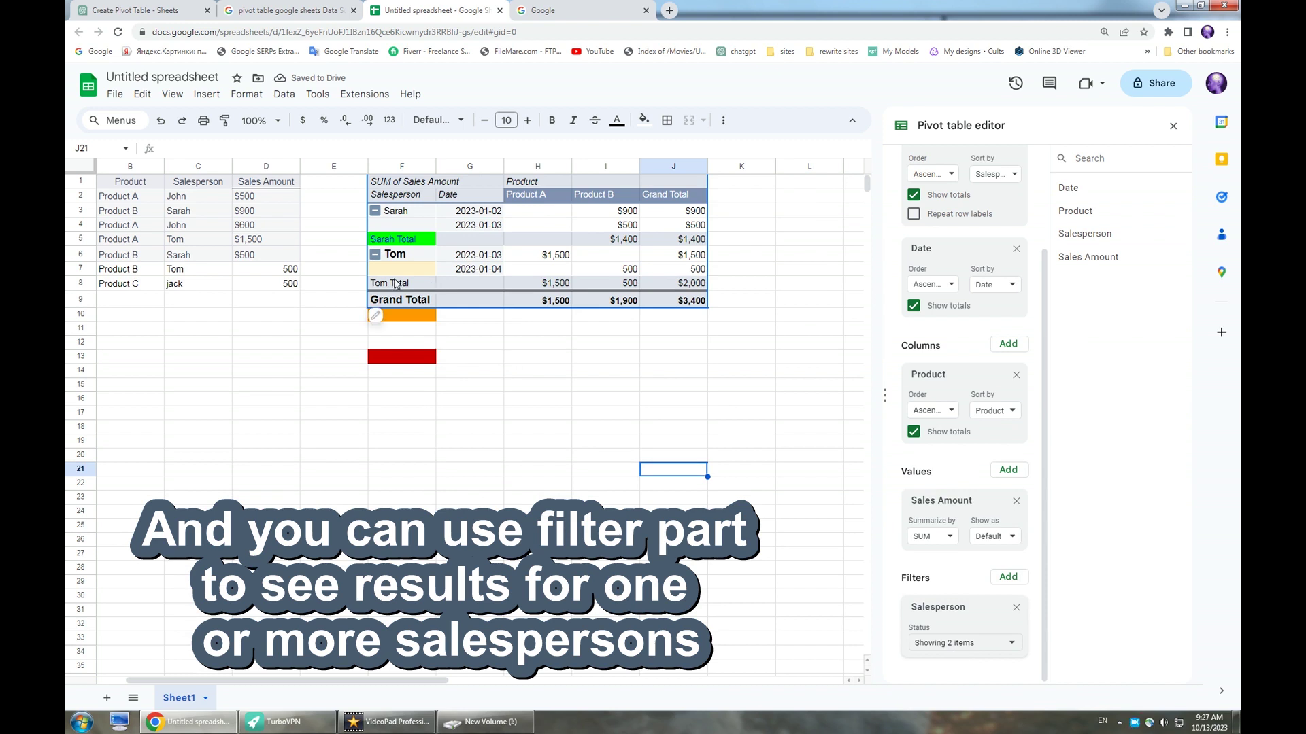
Try to include the first named salesperson in the Salesperson filter by searching its value list.
click(497, 344)
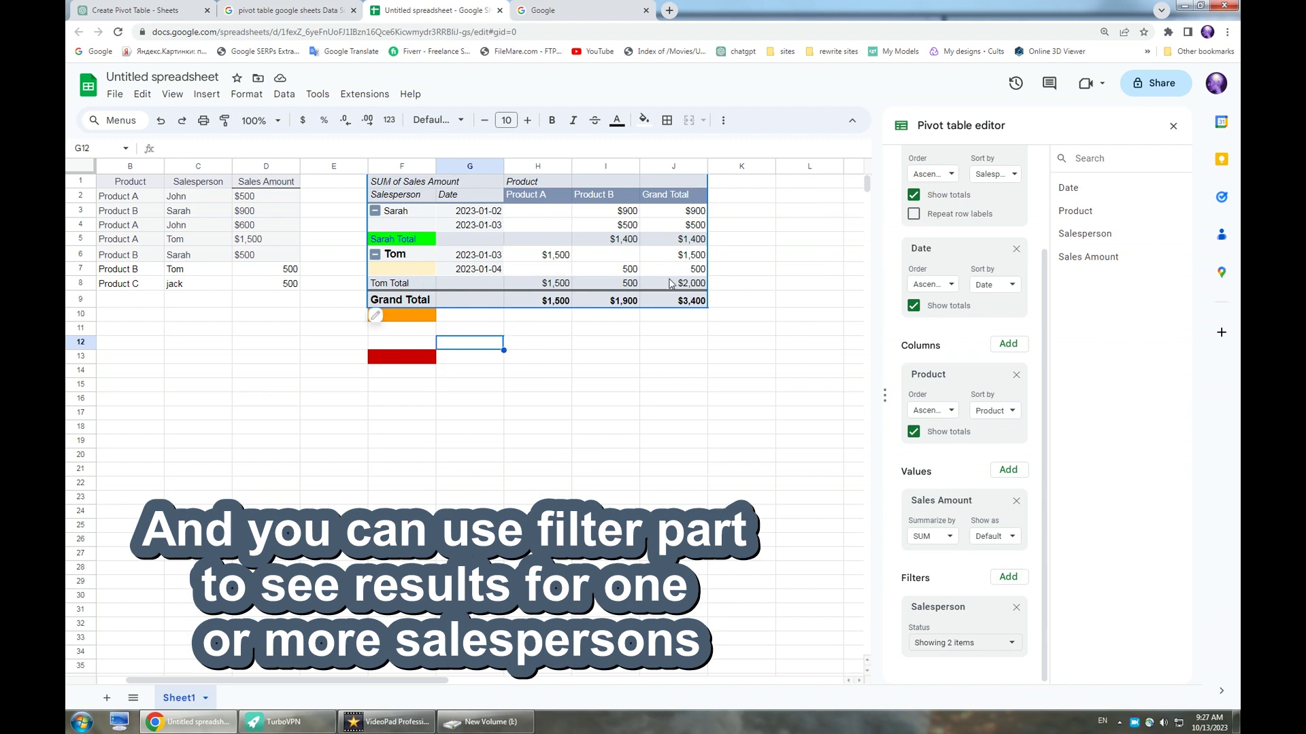
click(994, 646)
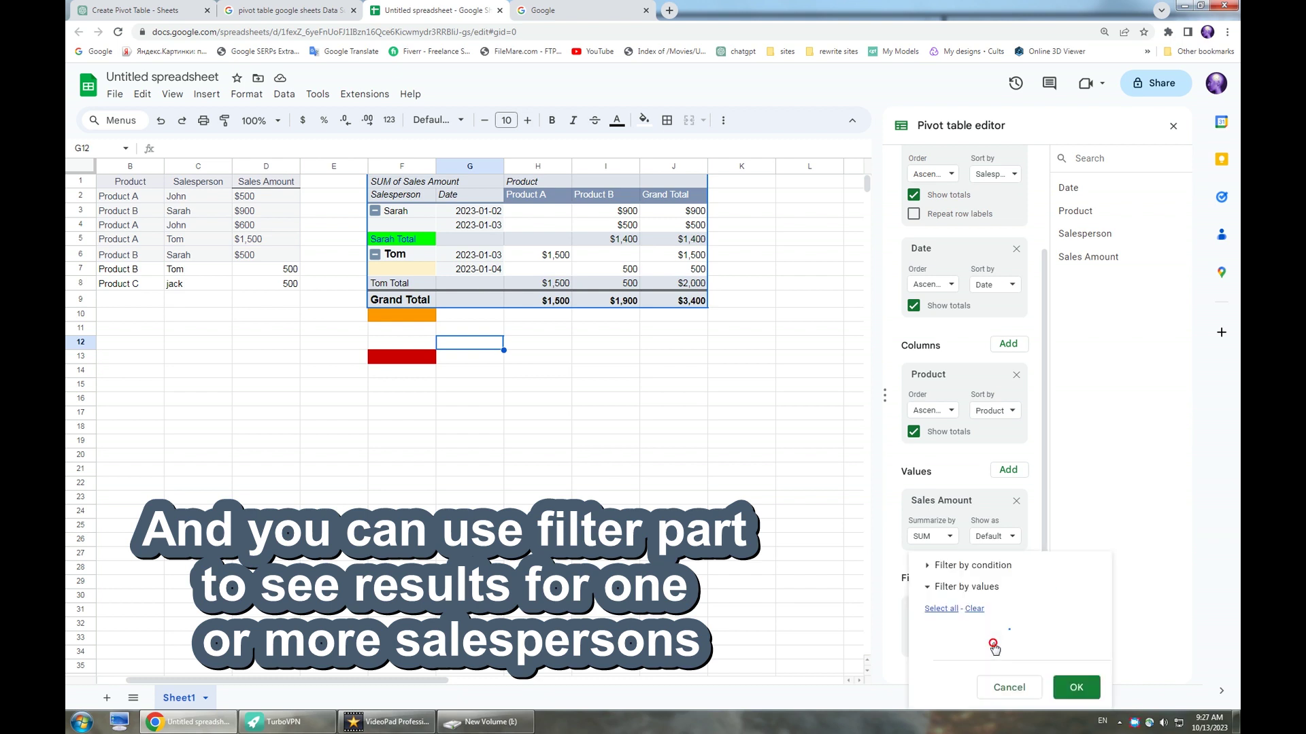
click(958, 555)
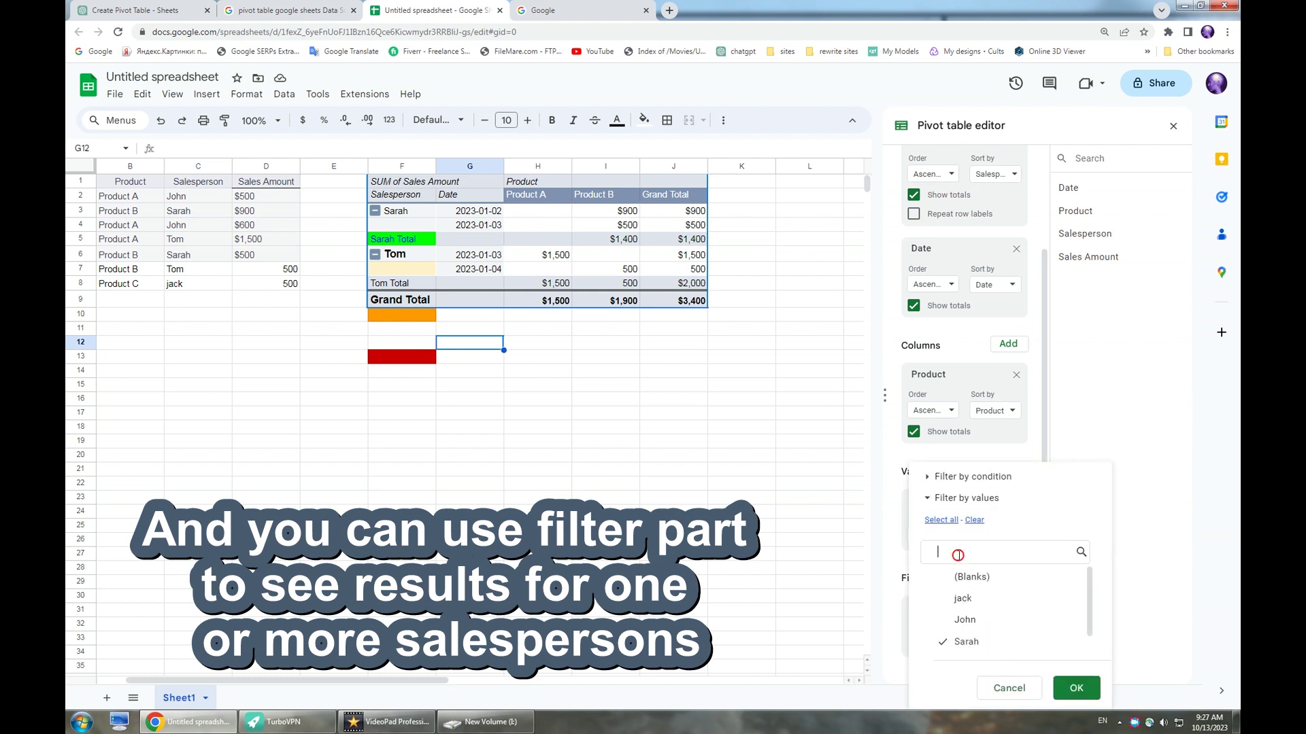
text(jack)
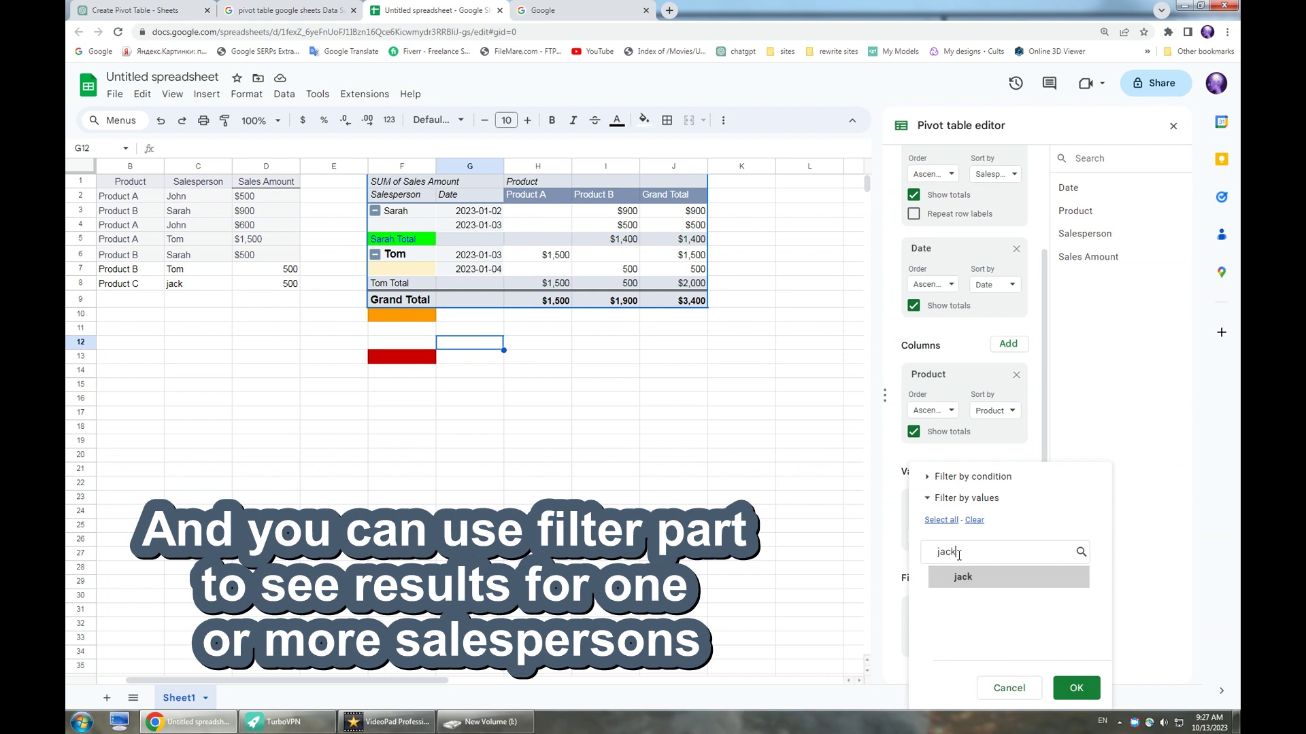
click(1000, 583)
click(1076, 689)
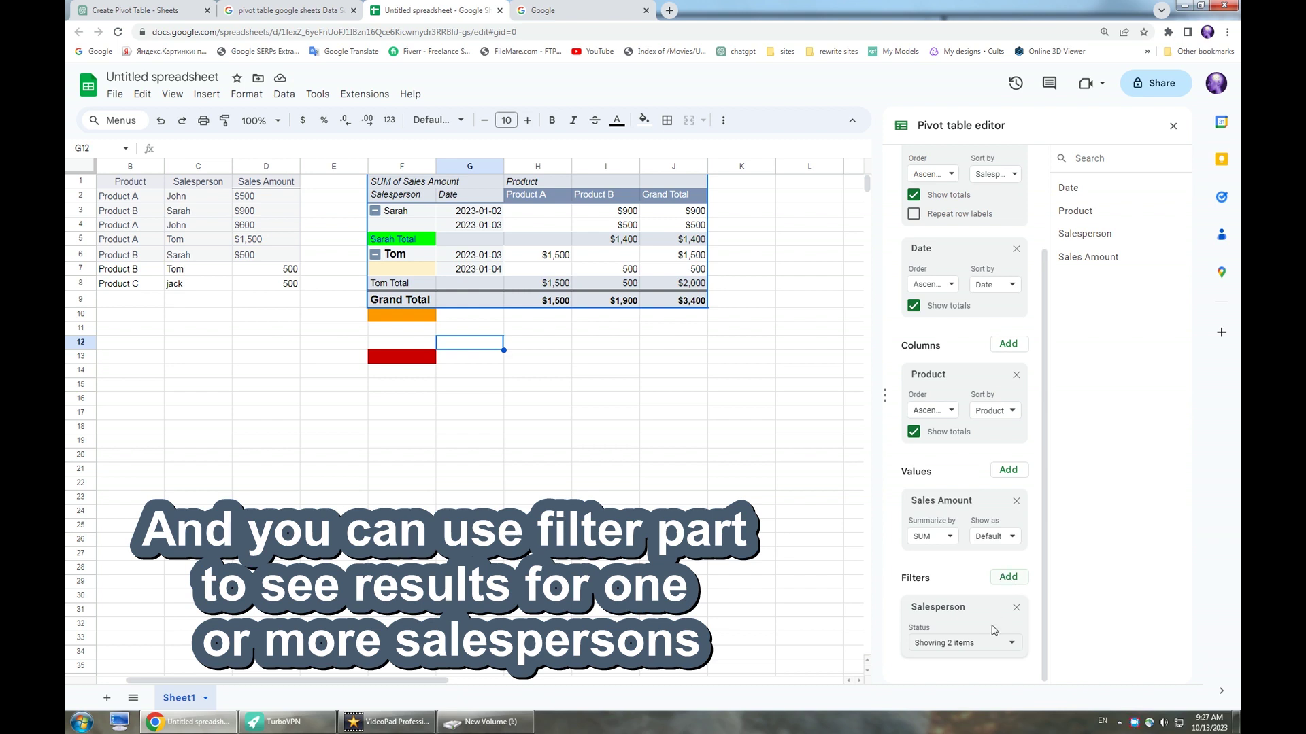
Set the Salesperson filter to show only the first named salesperson, excluding the last two names in the value list.
click(979, 643)
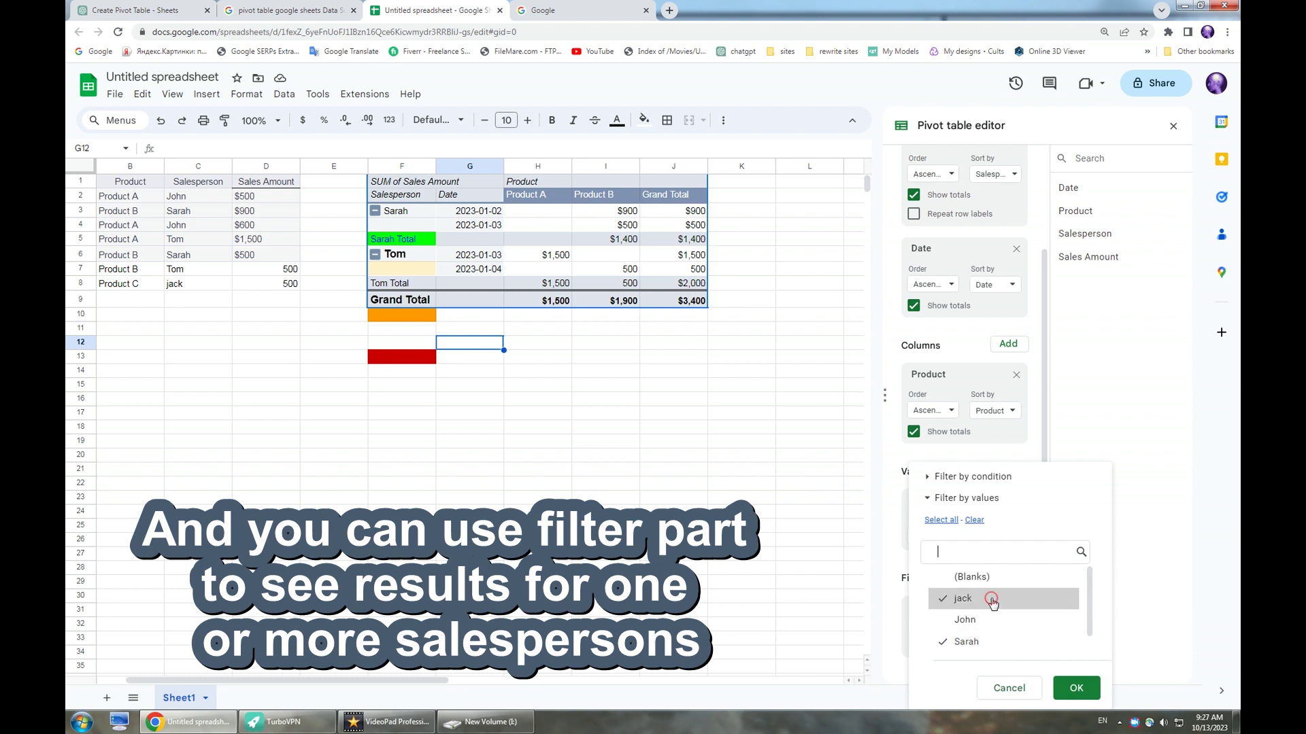
click(958, 648)
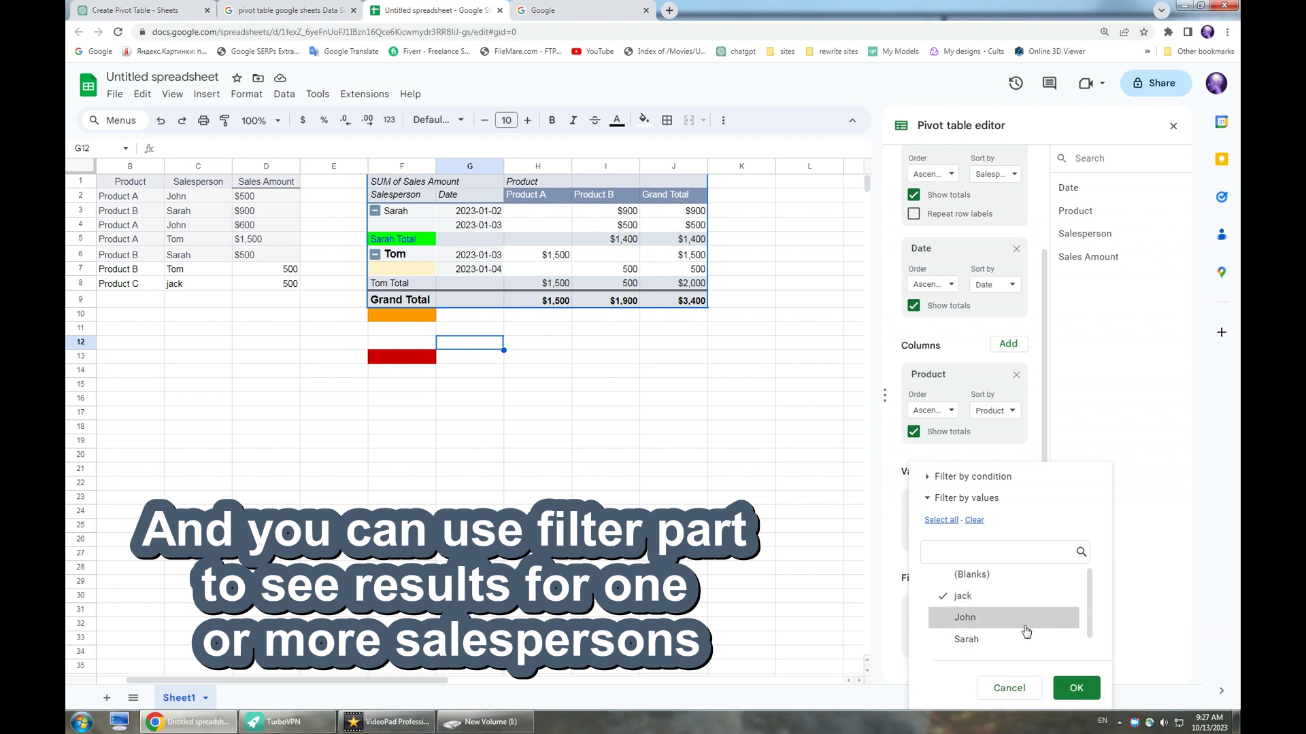
scroll(1023, 631, down, 1)
click(961, 644)
scroll(1007, 642, up, 1)
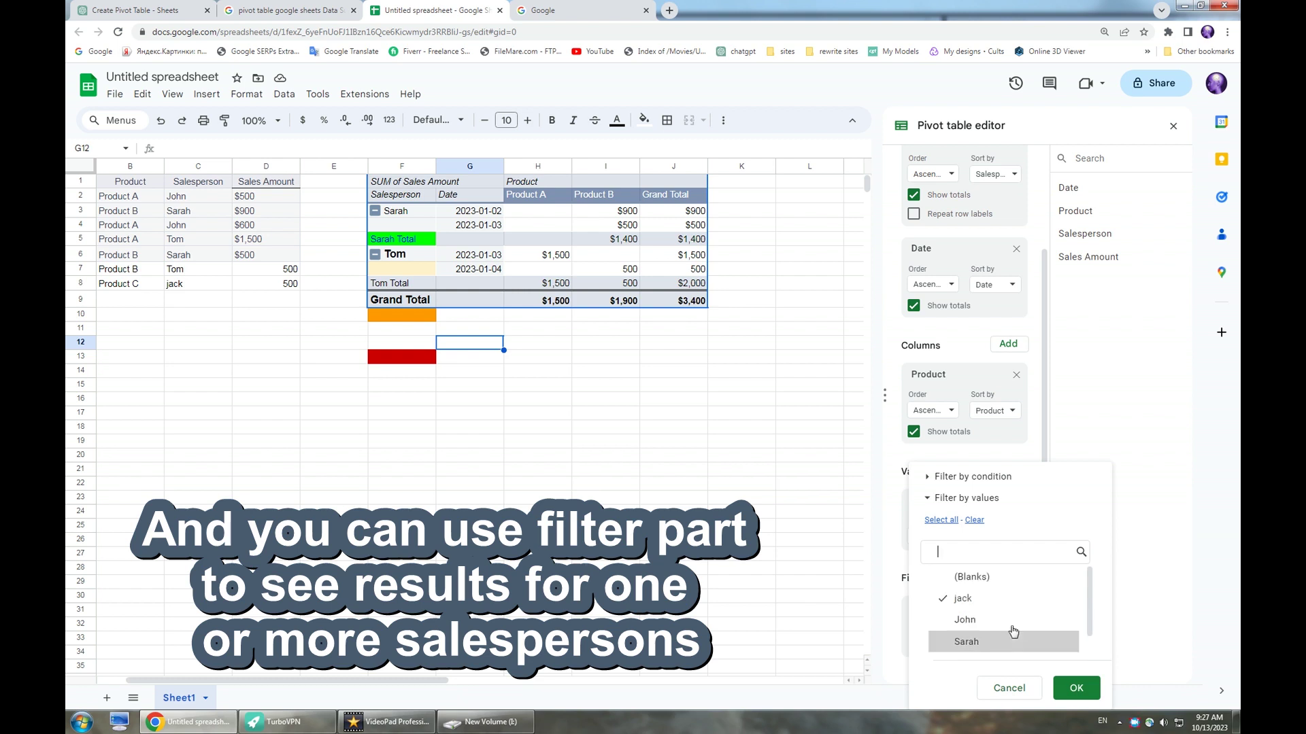
click(1077, 696)
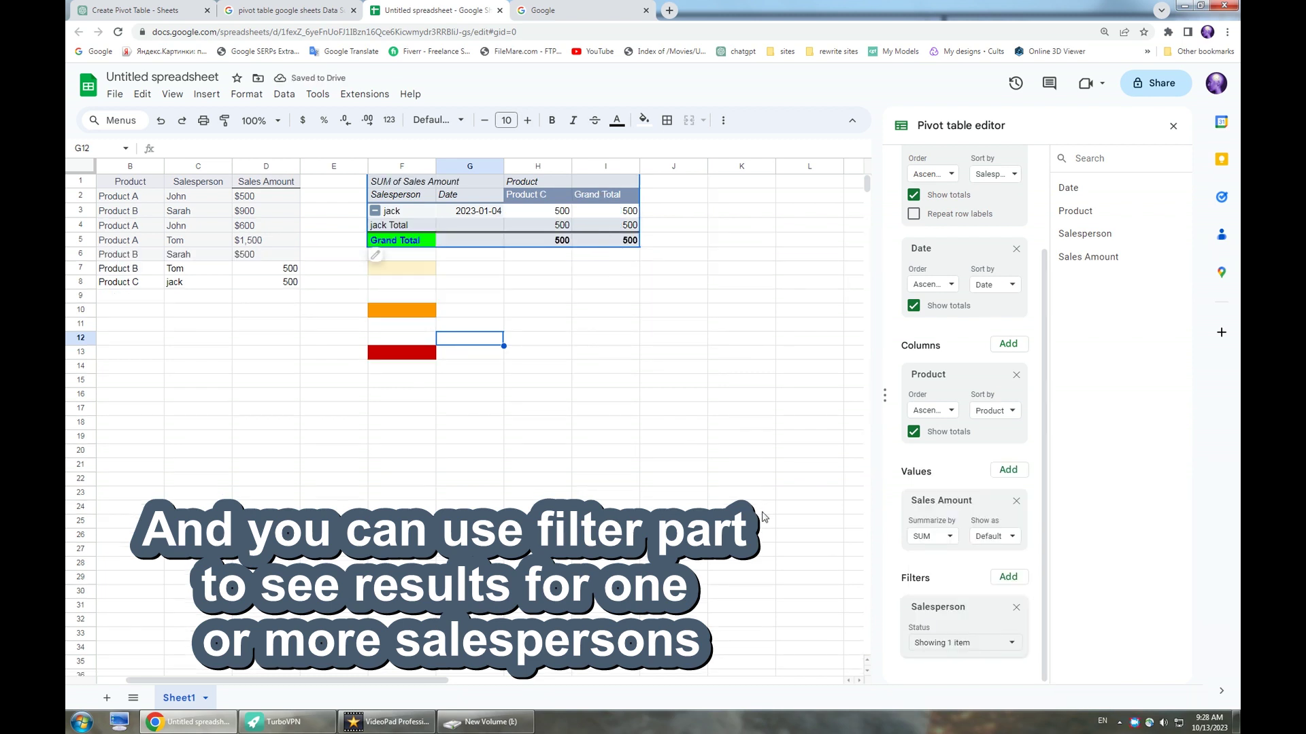
Include the third named salesperson in the Salesperson filter as well, and remove the filter from the pivot table after applying it.
click(1002, 646)
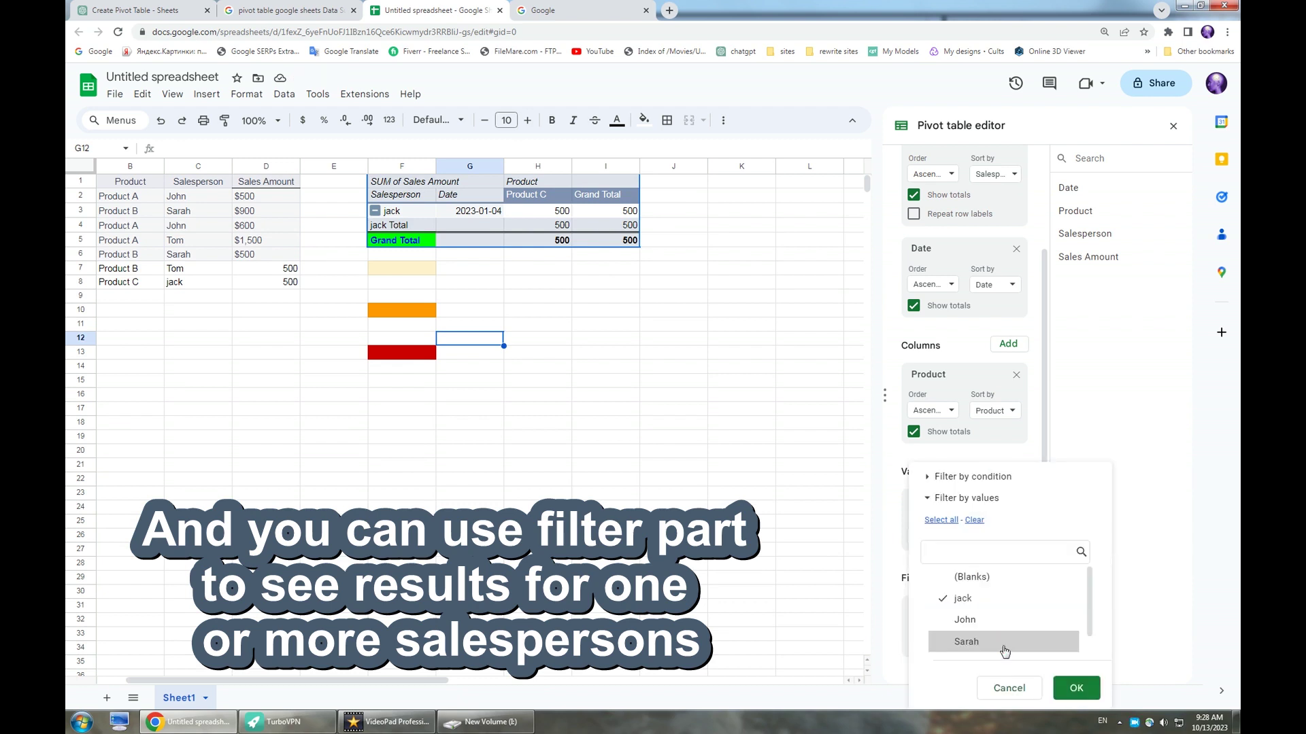
scroll(984, 631, down, 1)
click(982, 622)
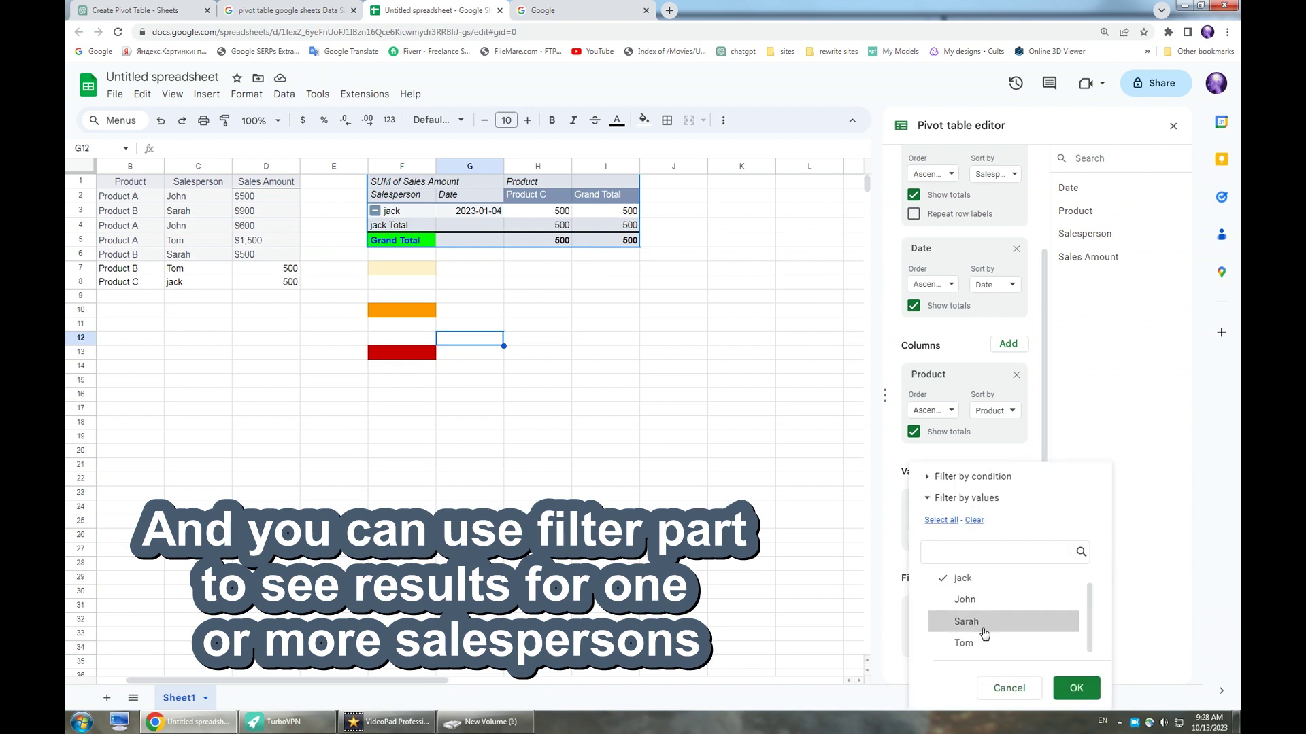
click(1076, 690)
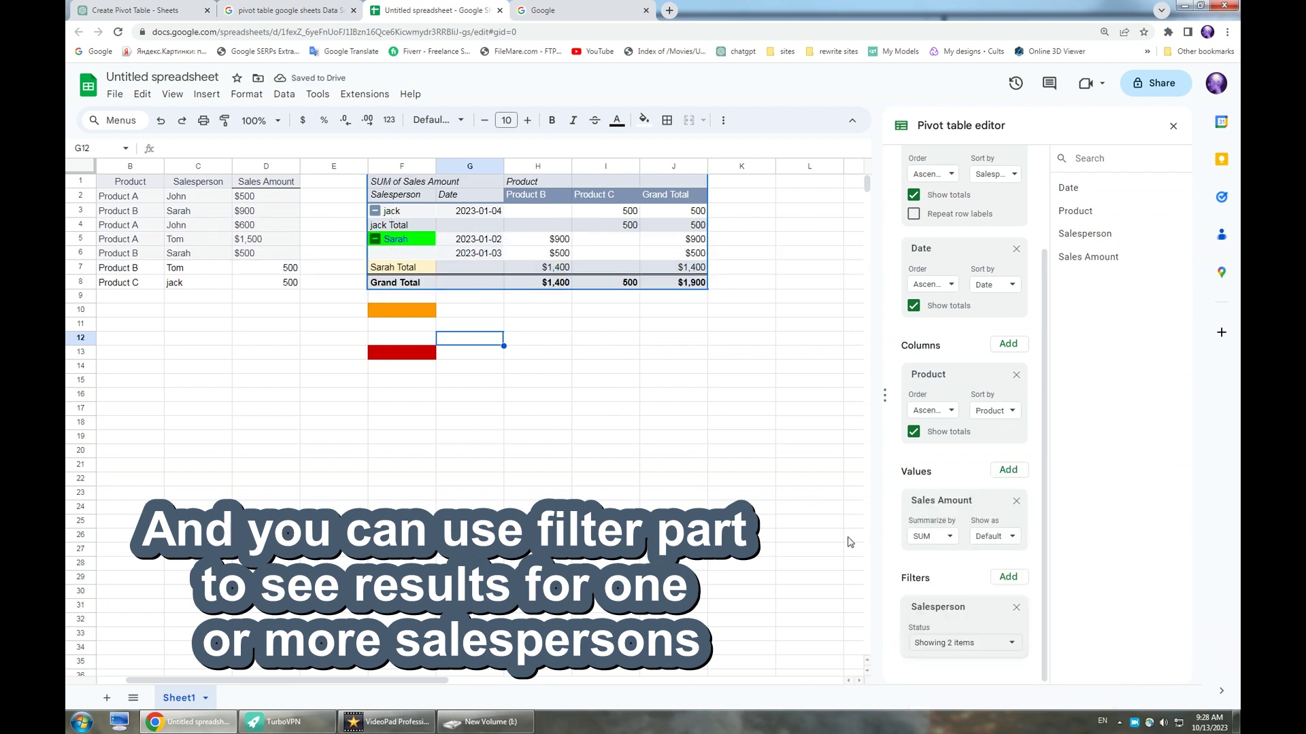
click(1016, 608)
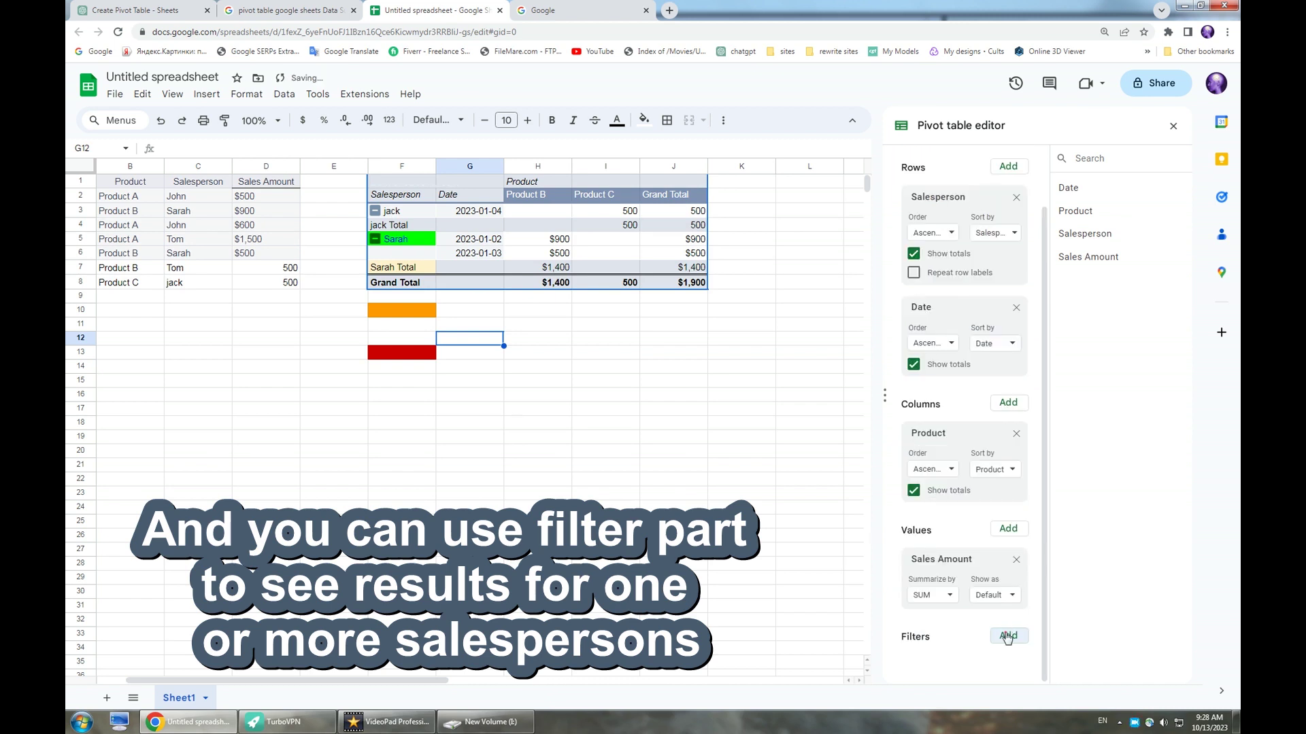
Add a Product filter to the pivot table and restrict it to Product A only.
click(1007, 636)
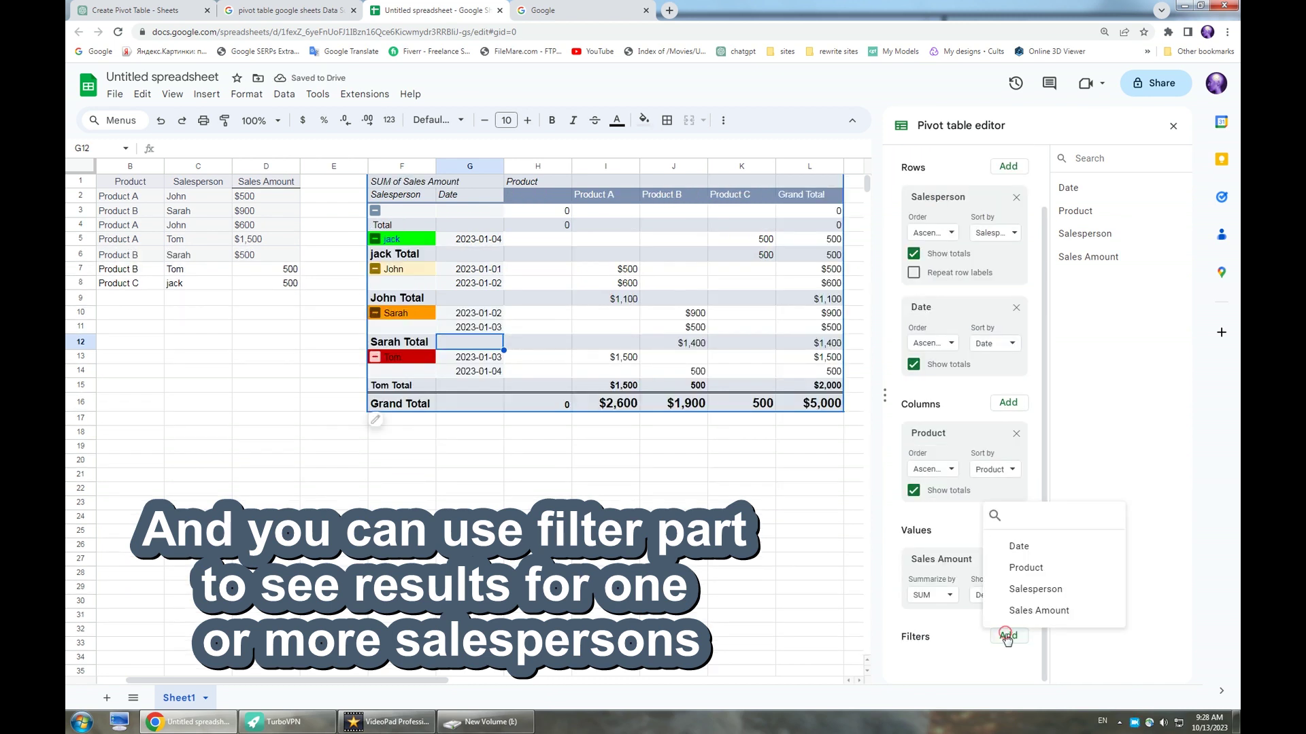
click(1032, 571)
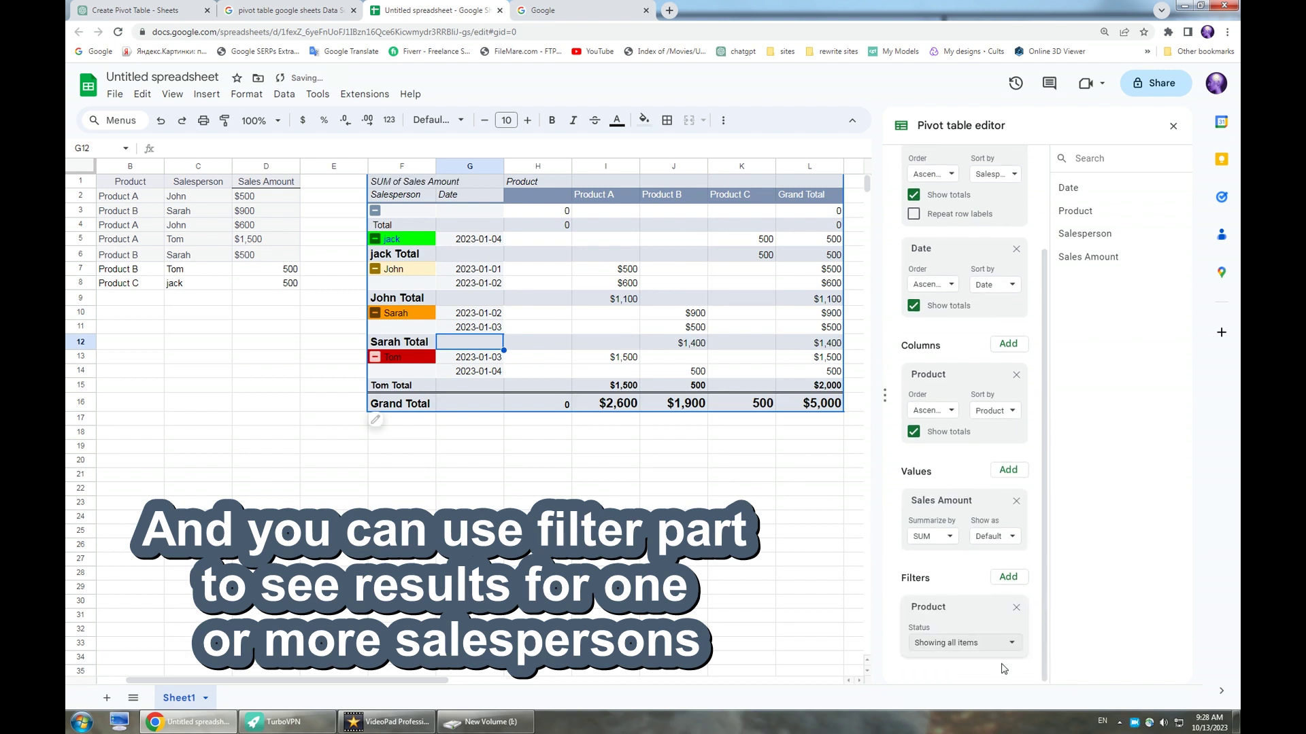
click(1005, 646)
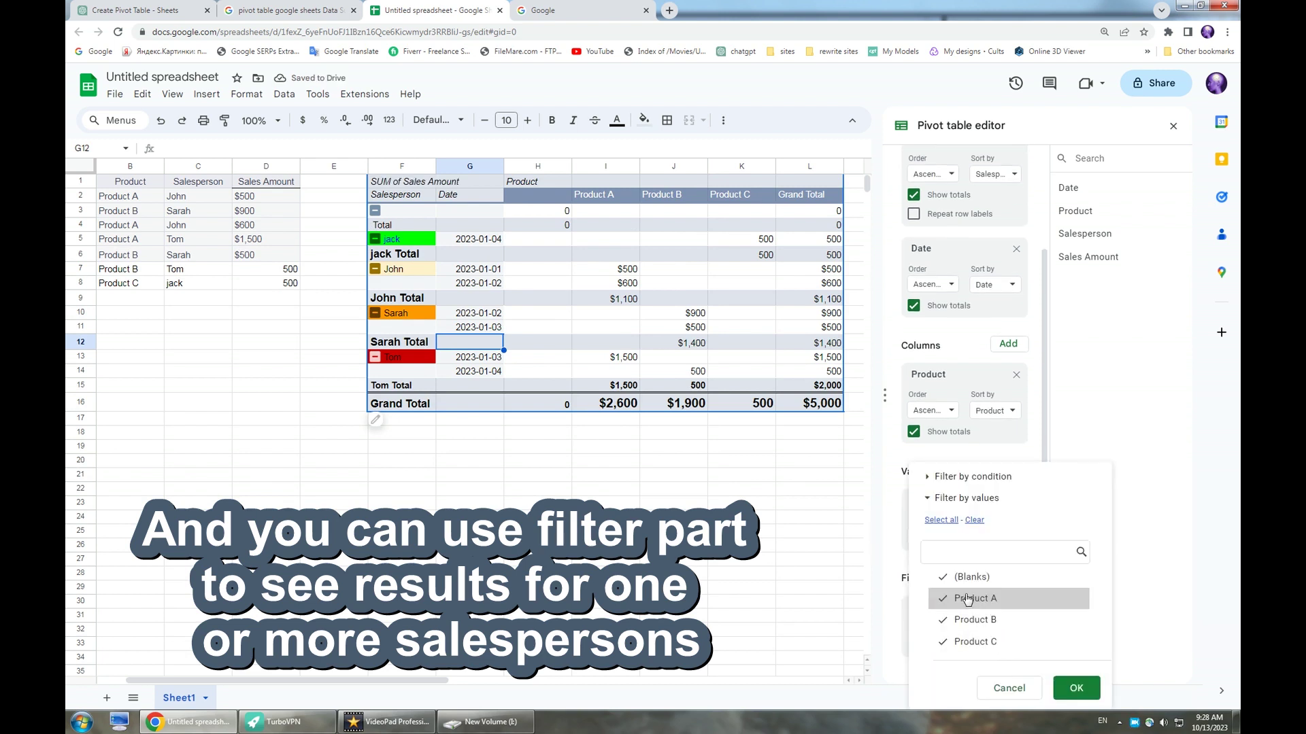
click(973, 520)
click(973, 601)
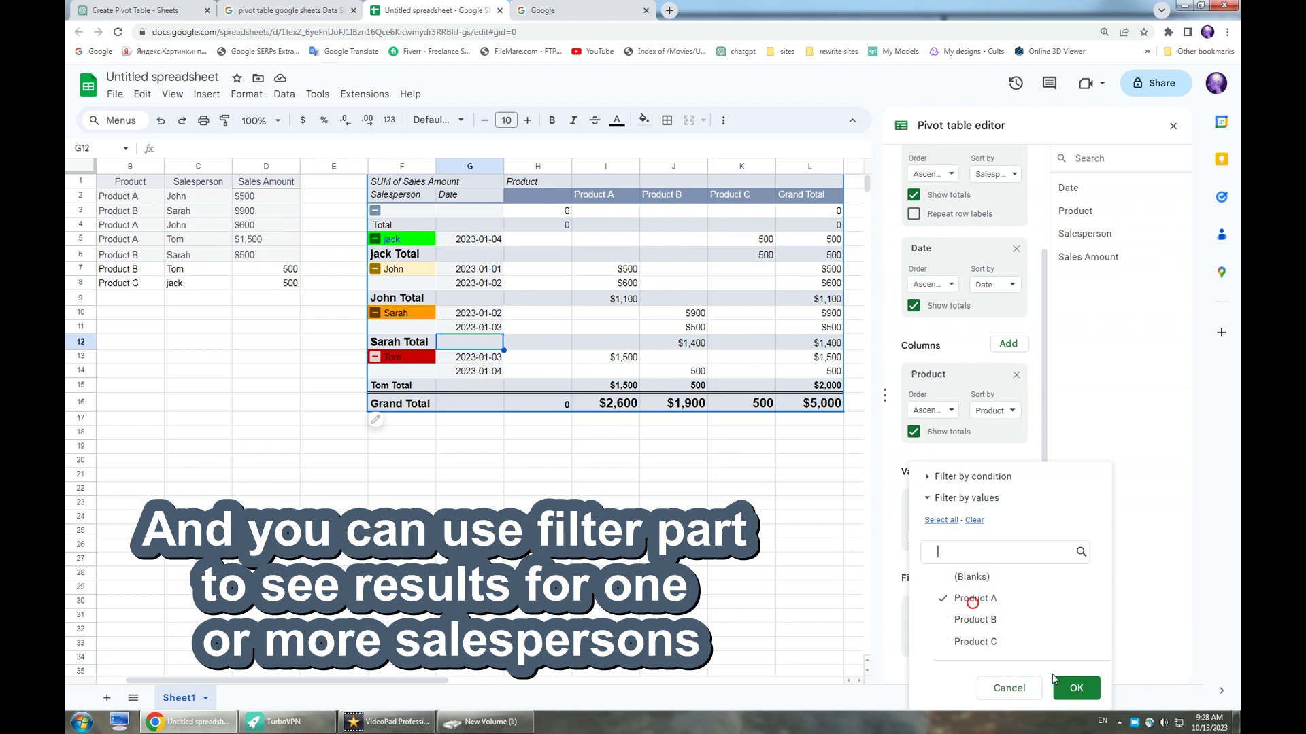
click(1074, 690)
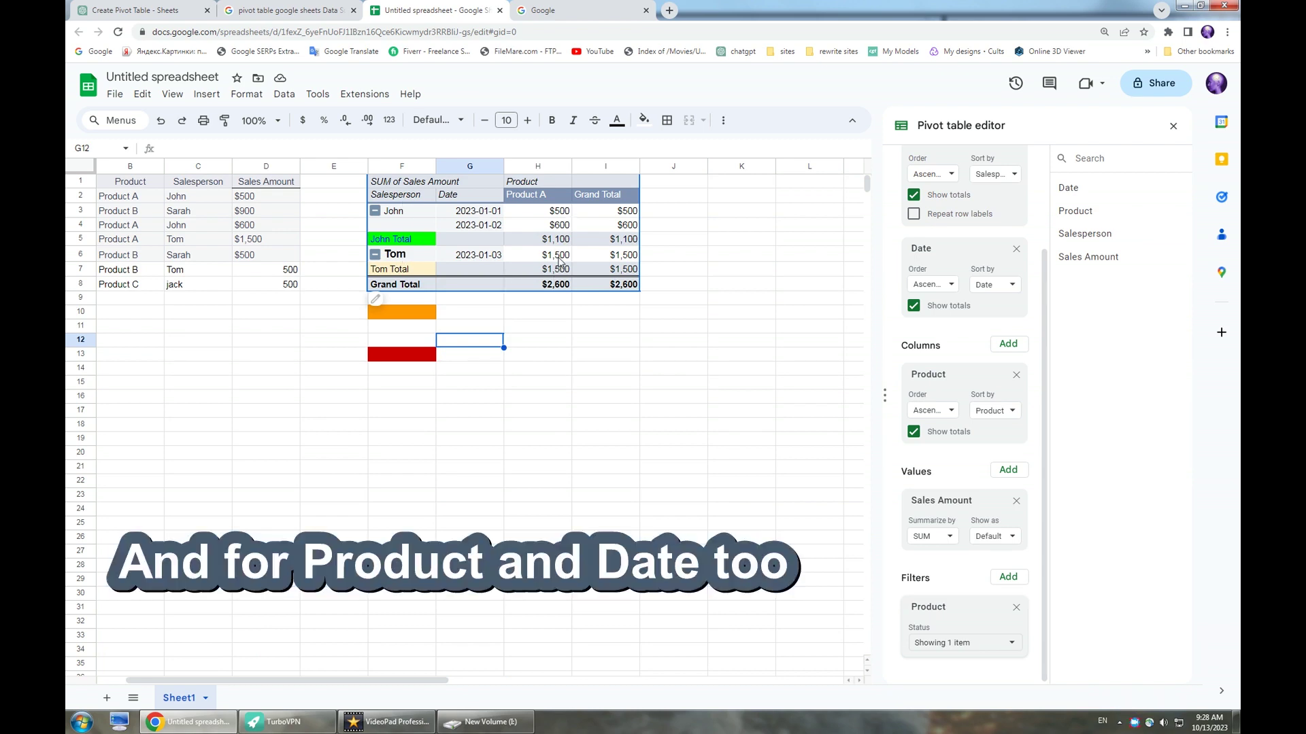
Switch the Product filter to show only Product B instead of Product A, and remove the filter once it has been applied.
click(1005, 646)
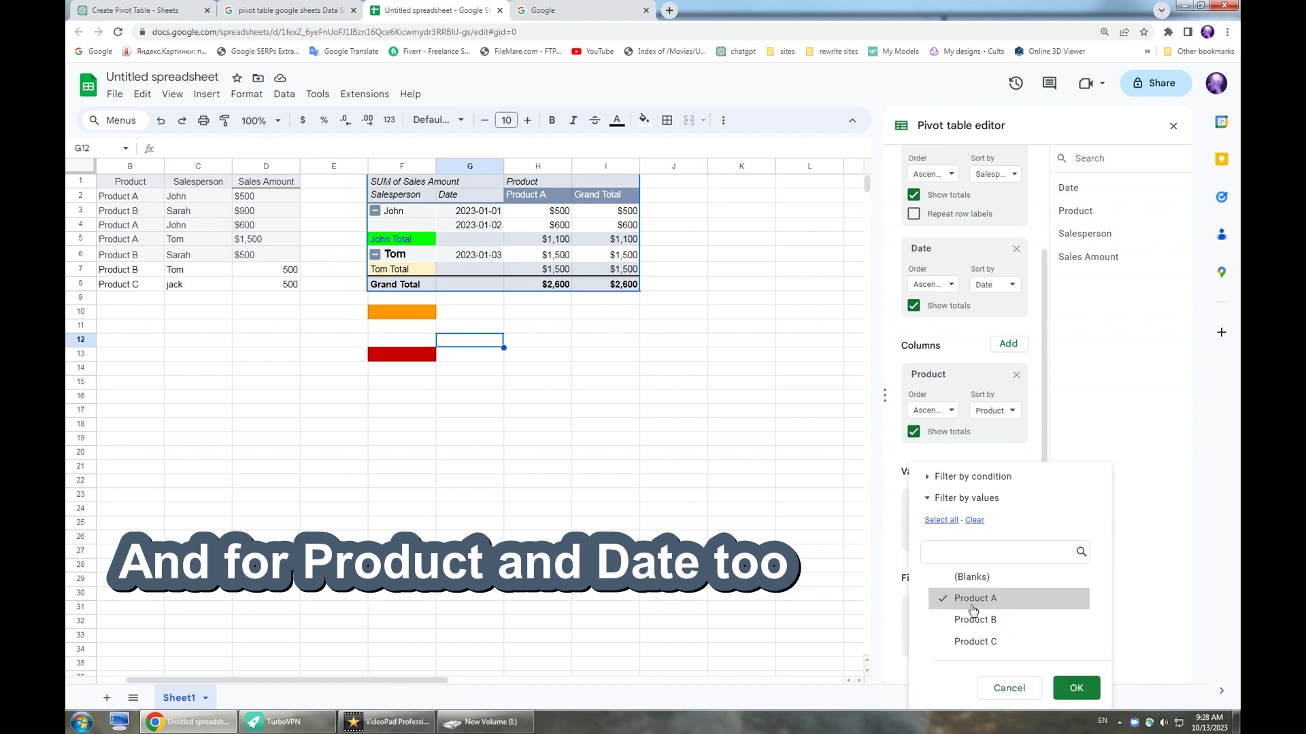
click(947, 605)
click(950, 620)
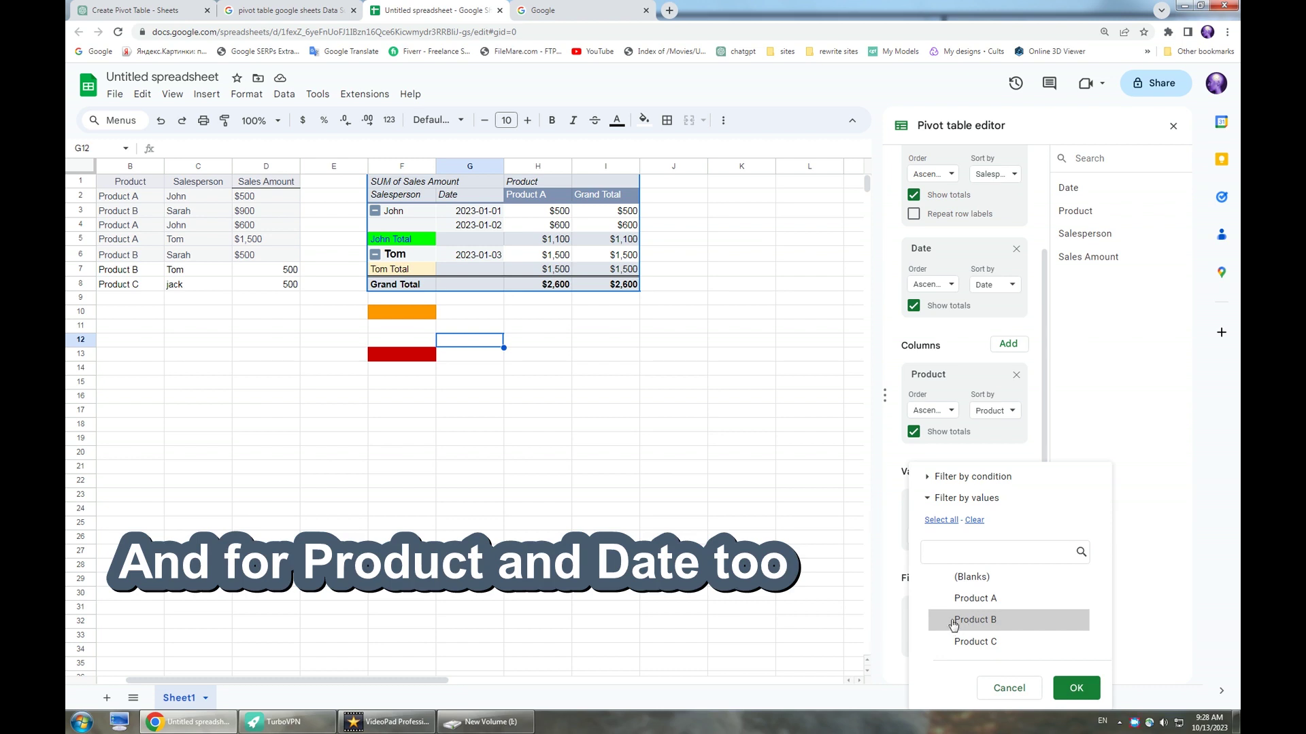
click(1067, 690)
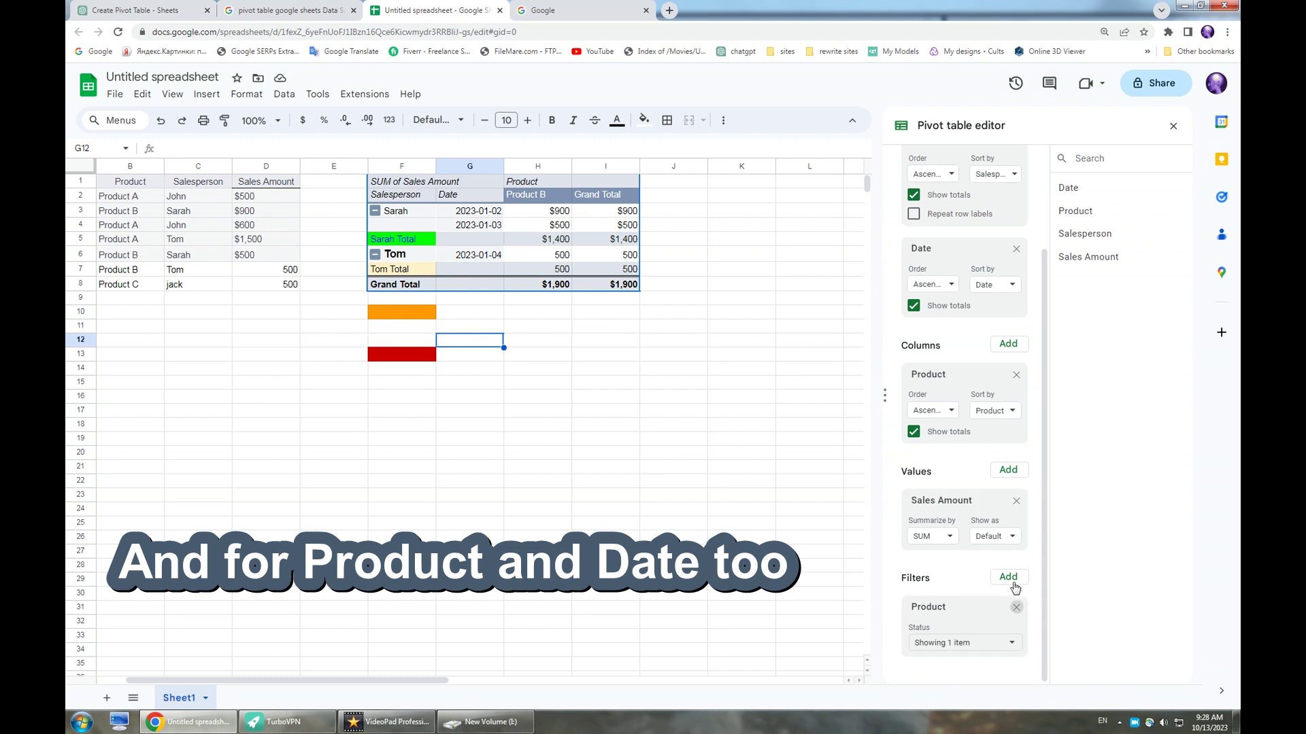
click(1016, 608)
Add a Date filter to the pivot table showing only 2023-01-02, and remove the filter once it has been applied.
click(1009, 636)
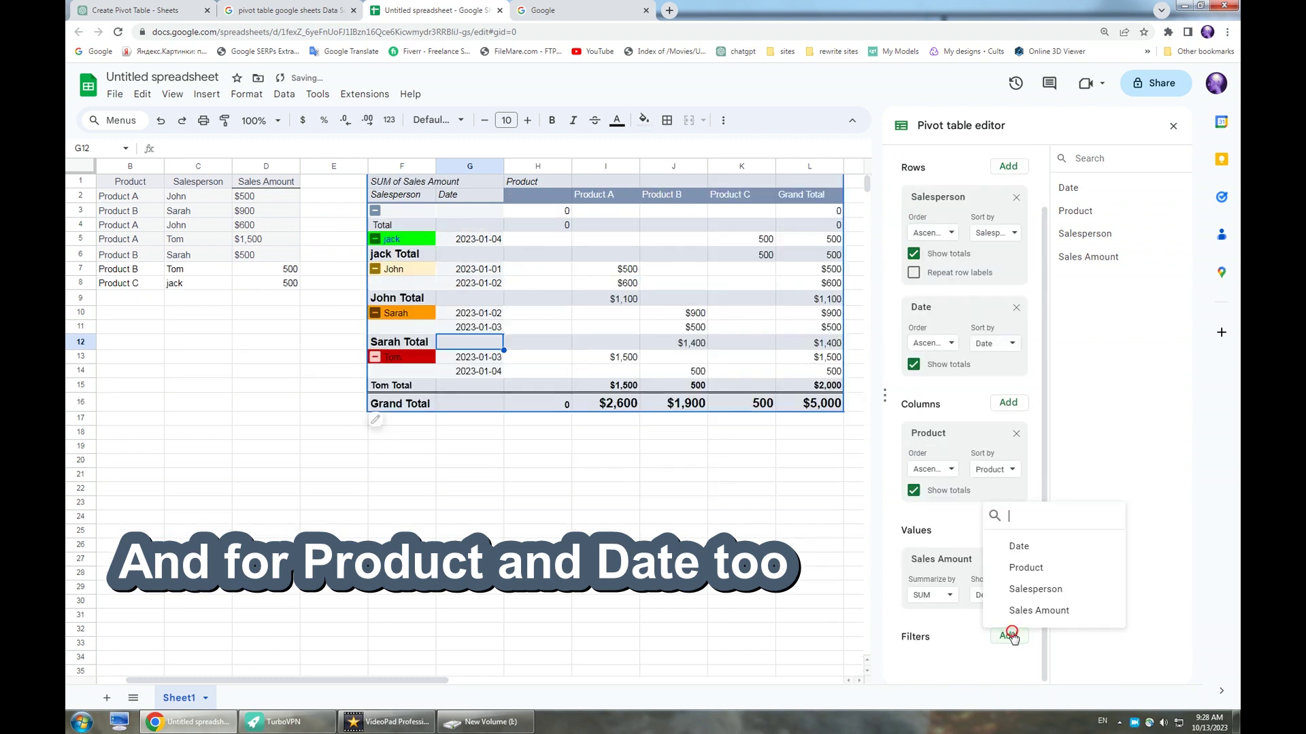
click(1037, 546)
scroll(1000, 605, down, 1)
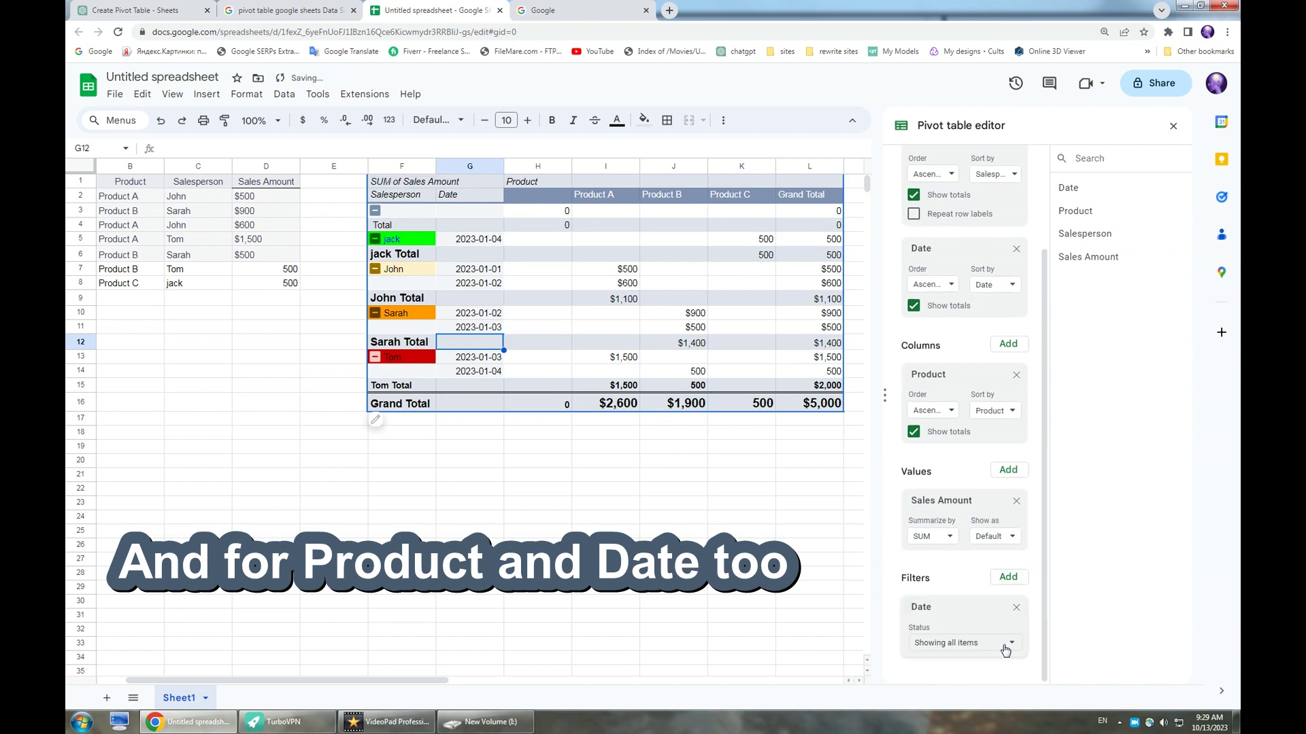
click(1014, 646)
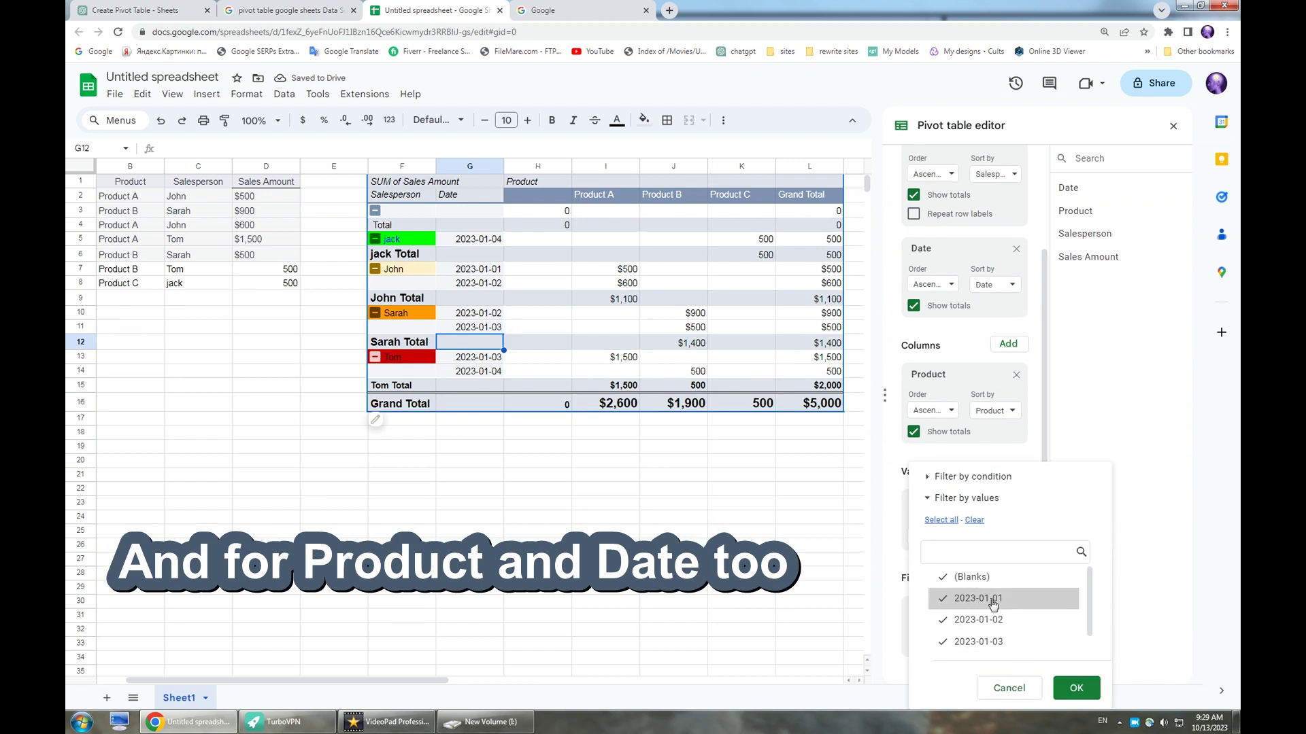
click(974, 520)
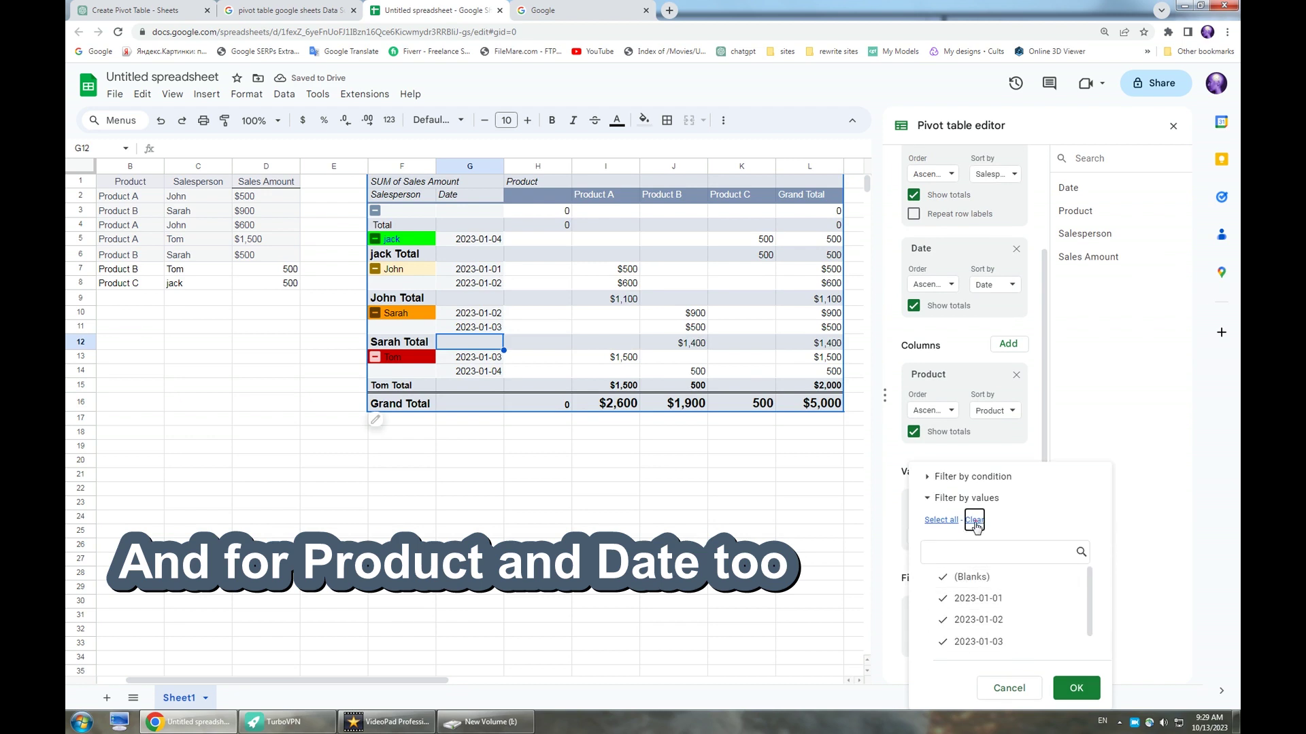
click(982, 627)
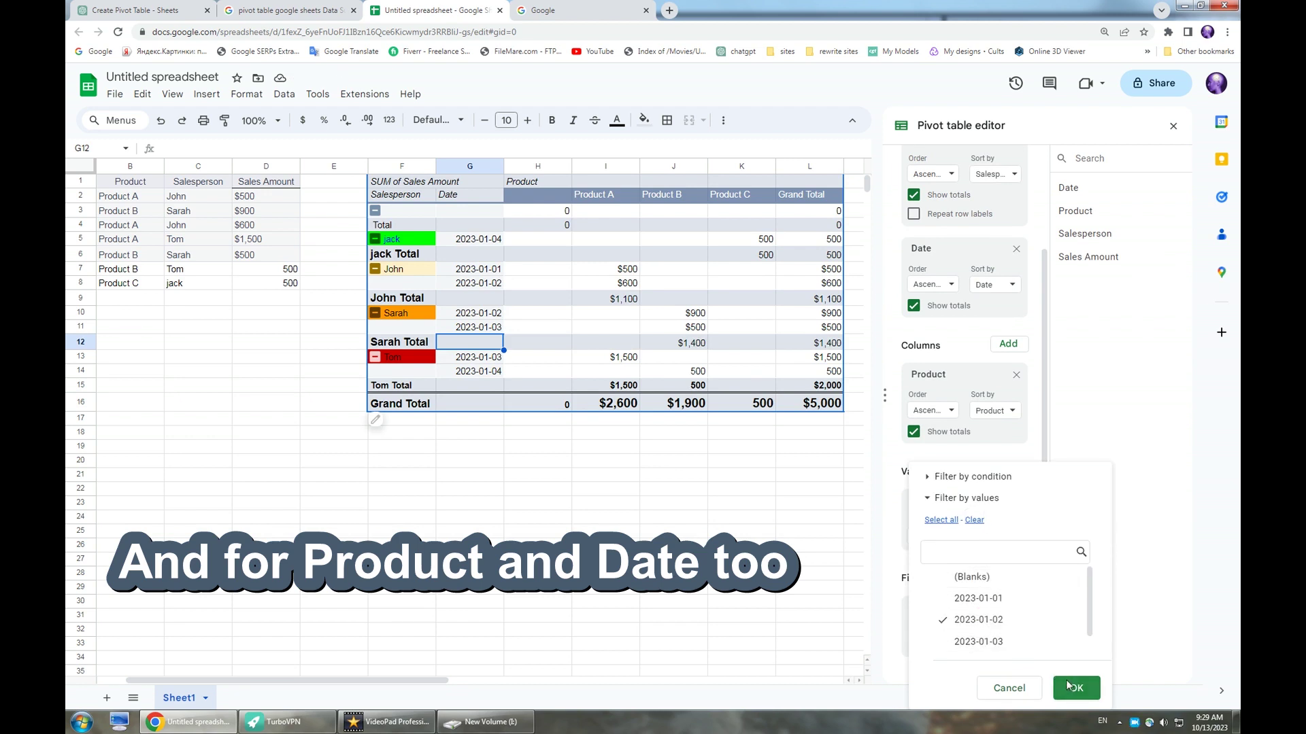
click(1070, 687)
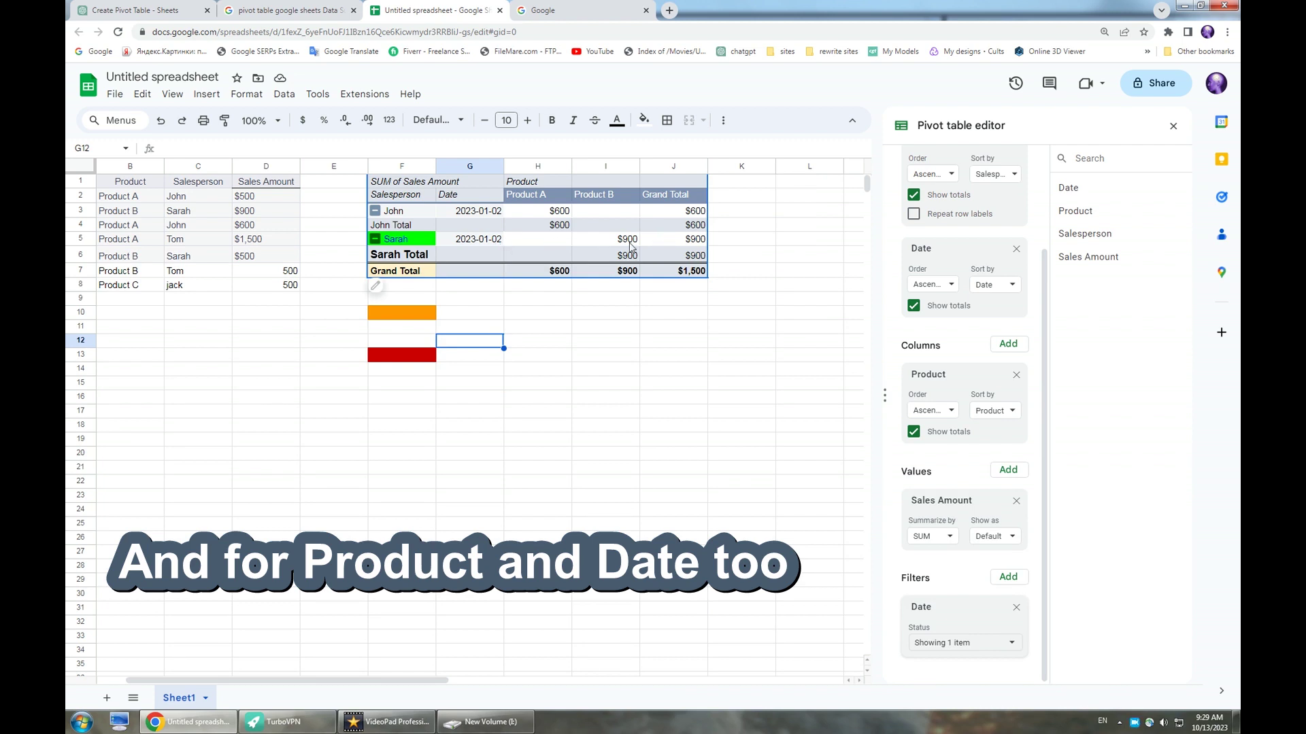
click(1016, 609)
click(1016, 608)
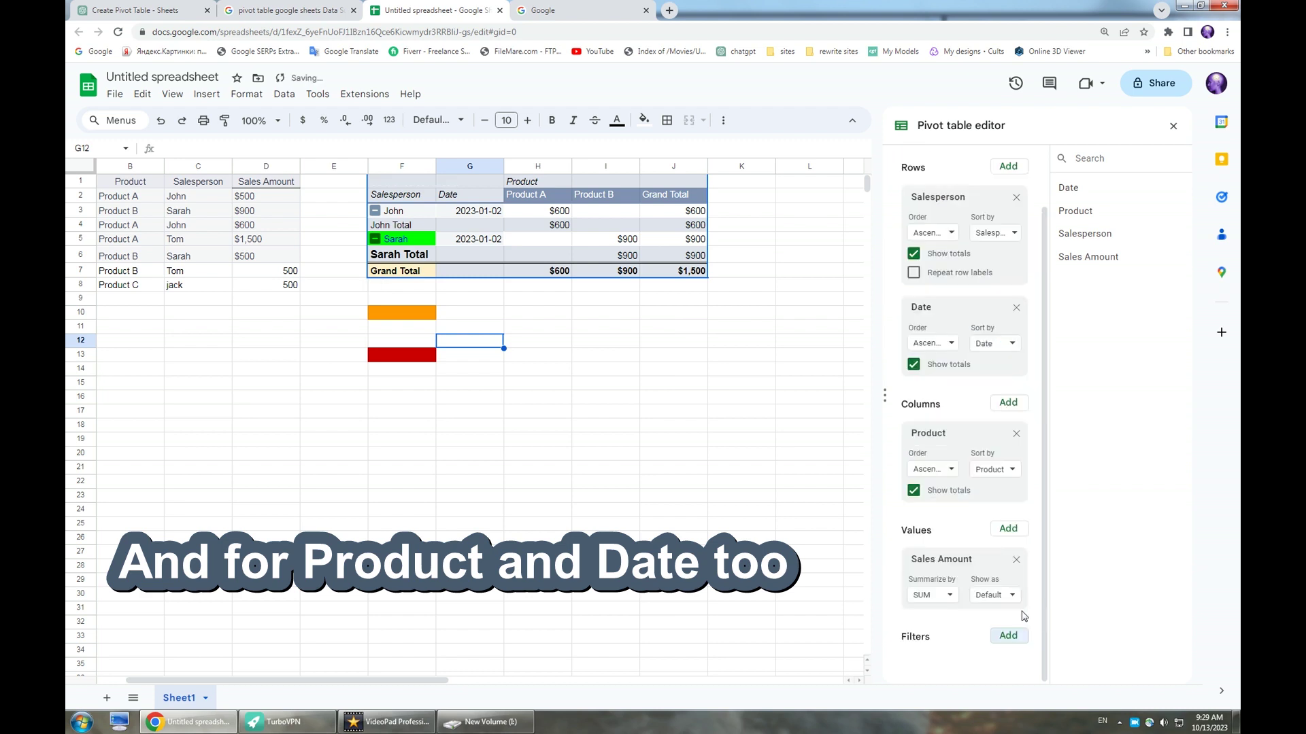